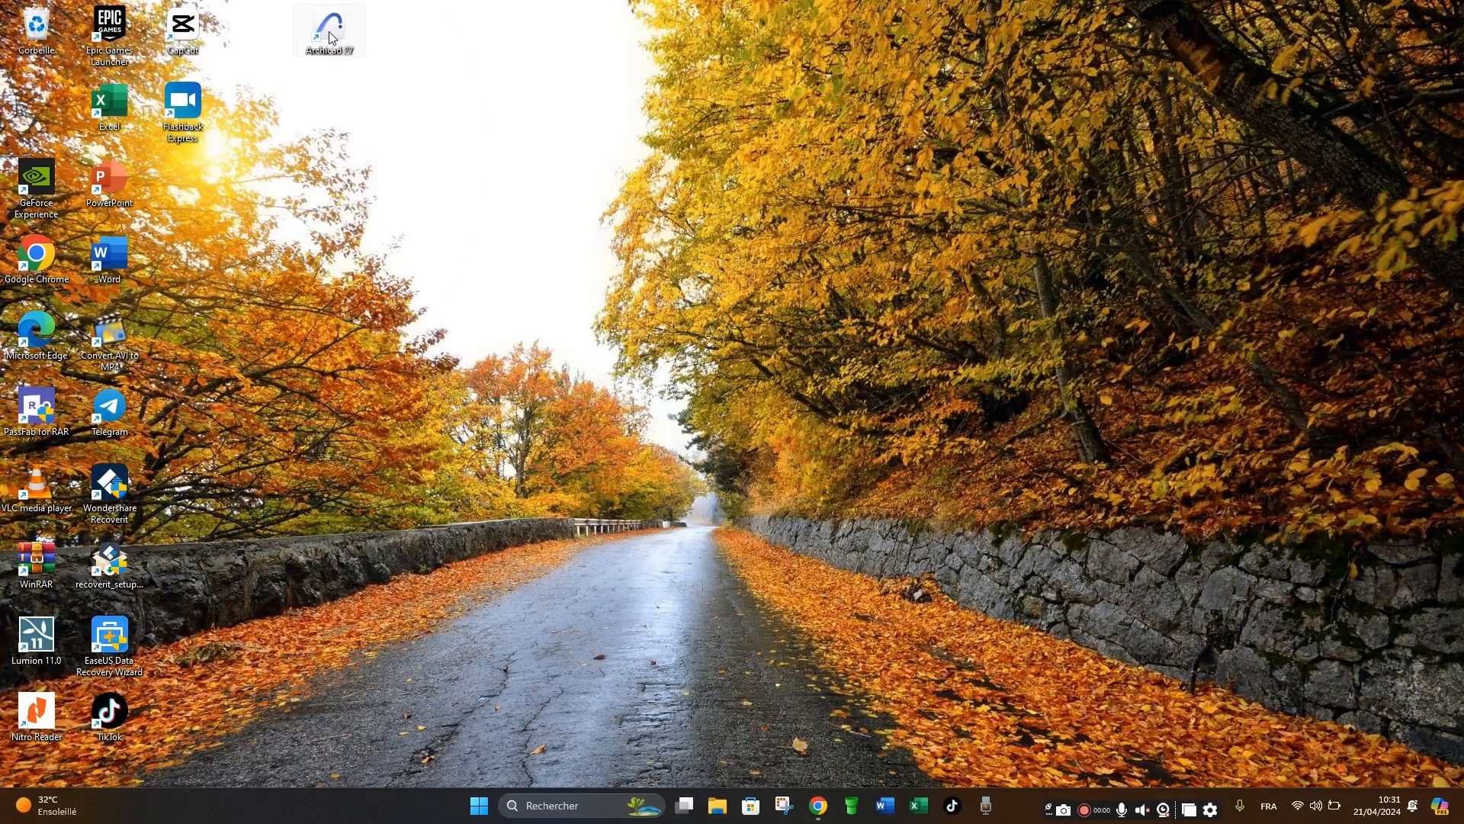
# Launch Archicad 27 and create a new project from the template Modèle Archicad 27.tpl with the last used profile.
pyautogui.doubleClick(332, 37)
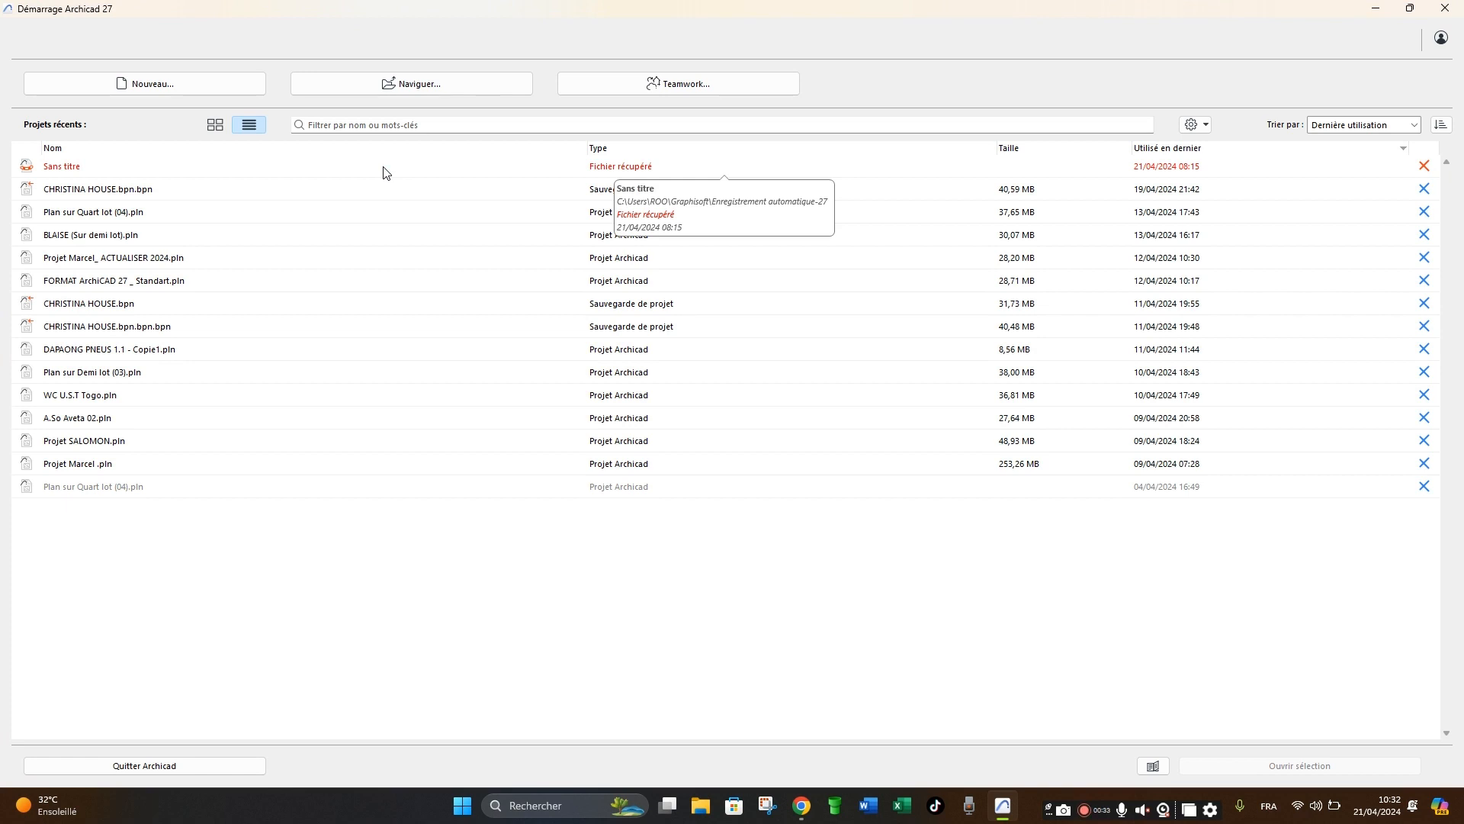
pyautogui.click(470, 541)
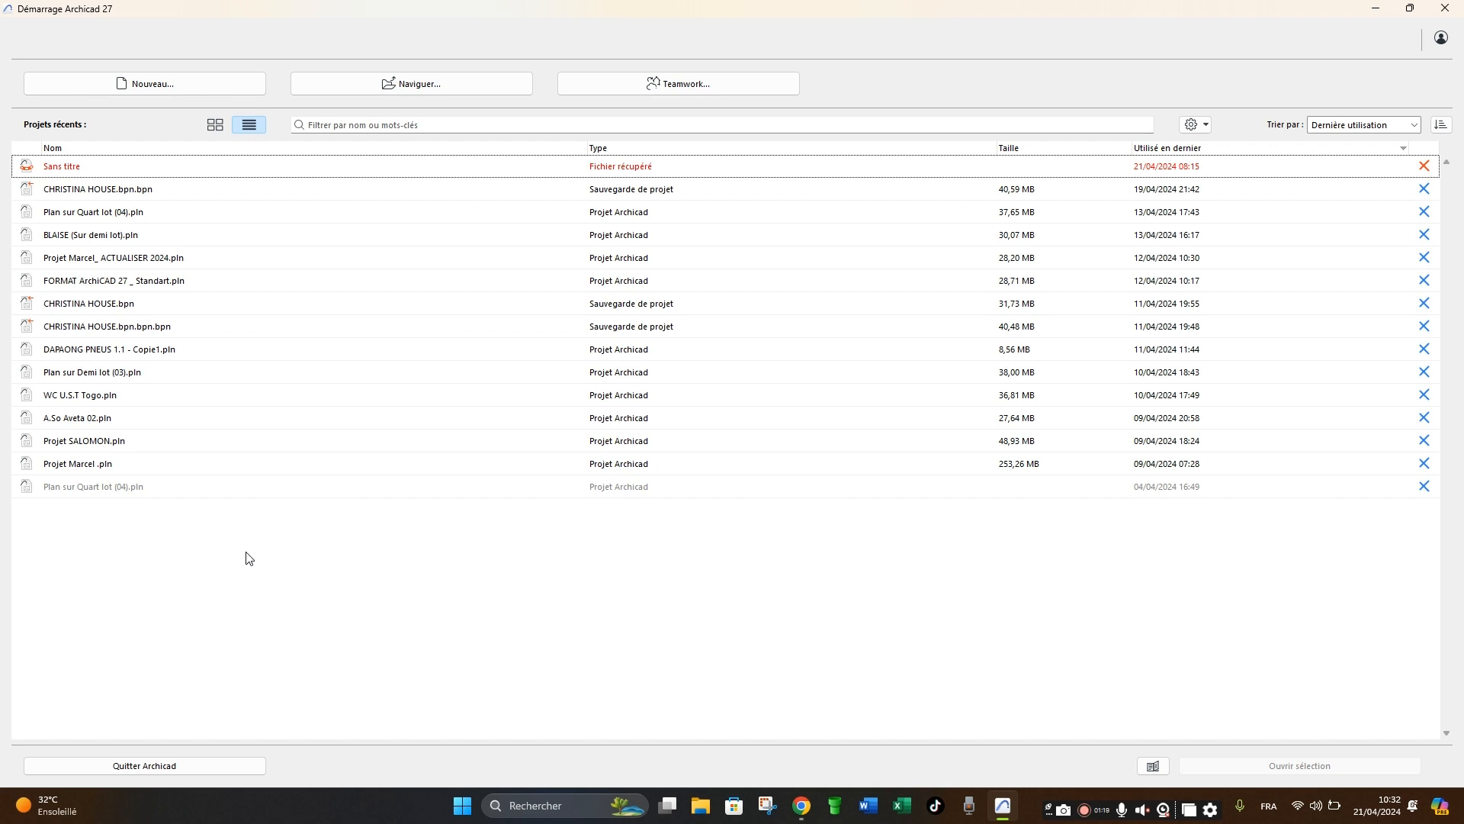
pyautogui.click(162, 81)
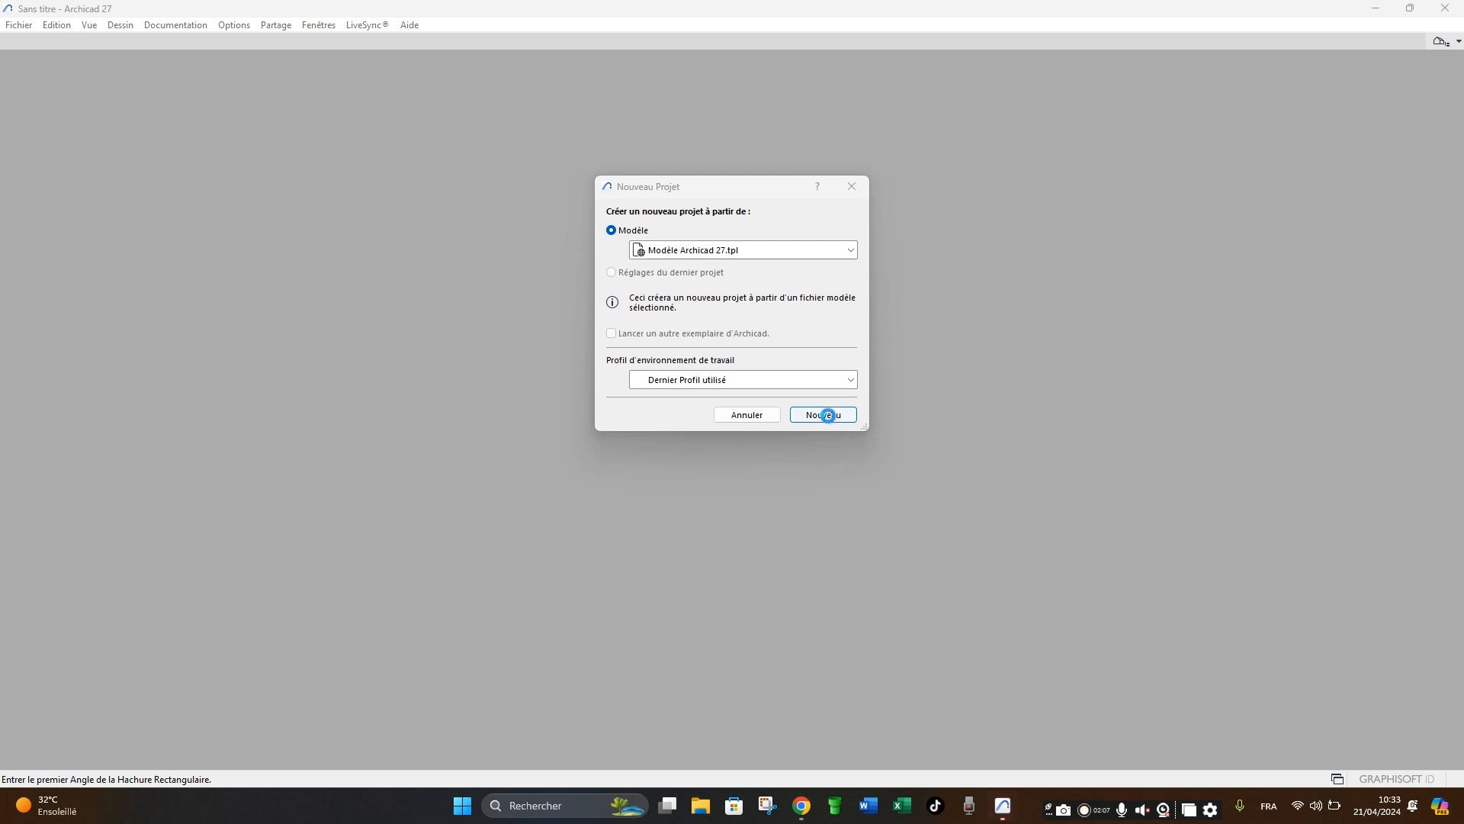
pyautogui.click(825, 415)
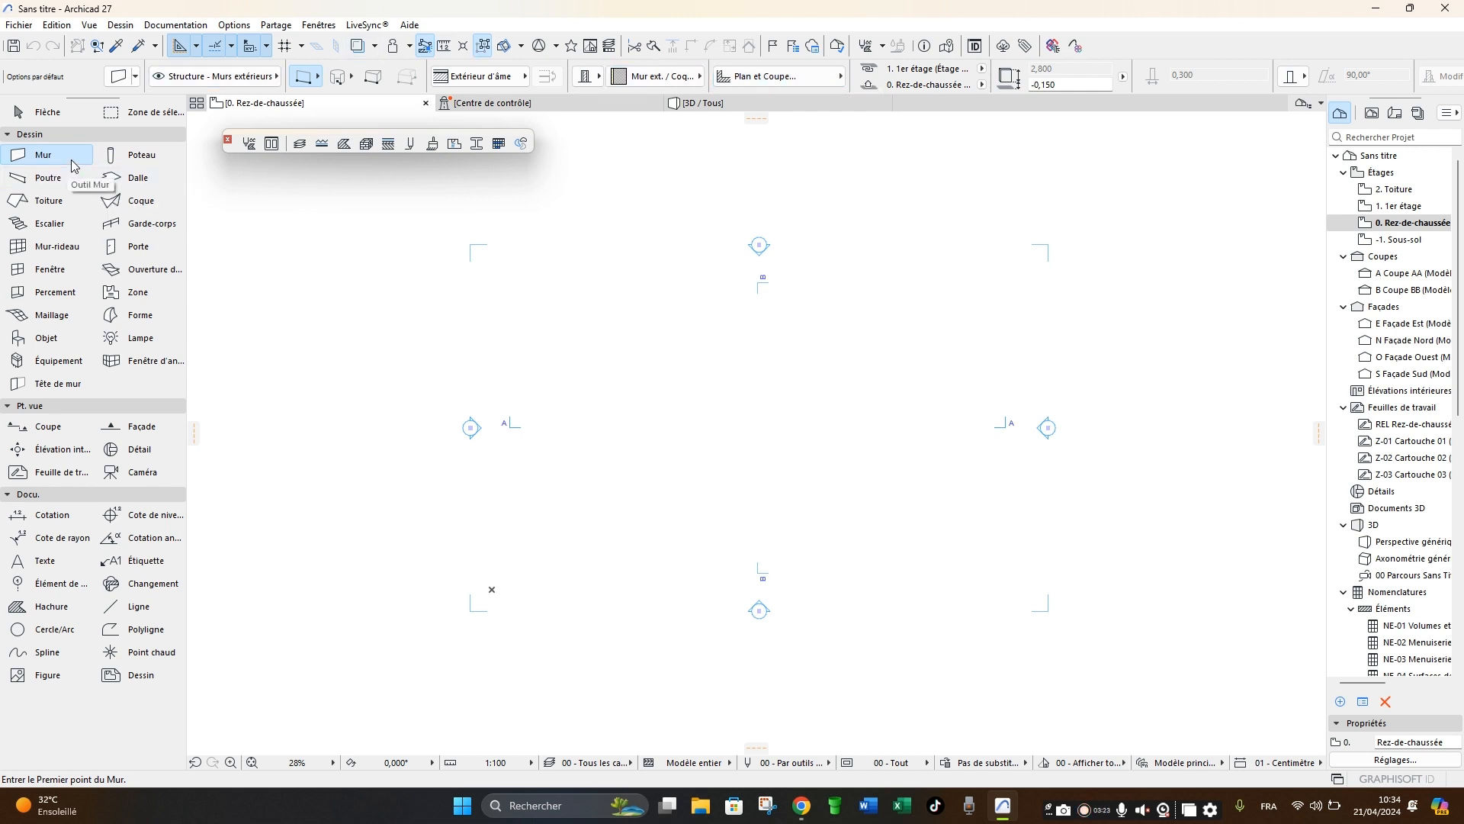
# Activate the Column tool (Poteau) and look through all of its default settings.
pyautogui.click(116, 159)
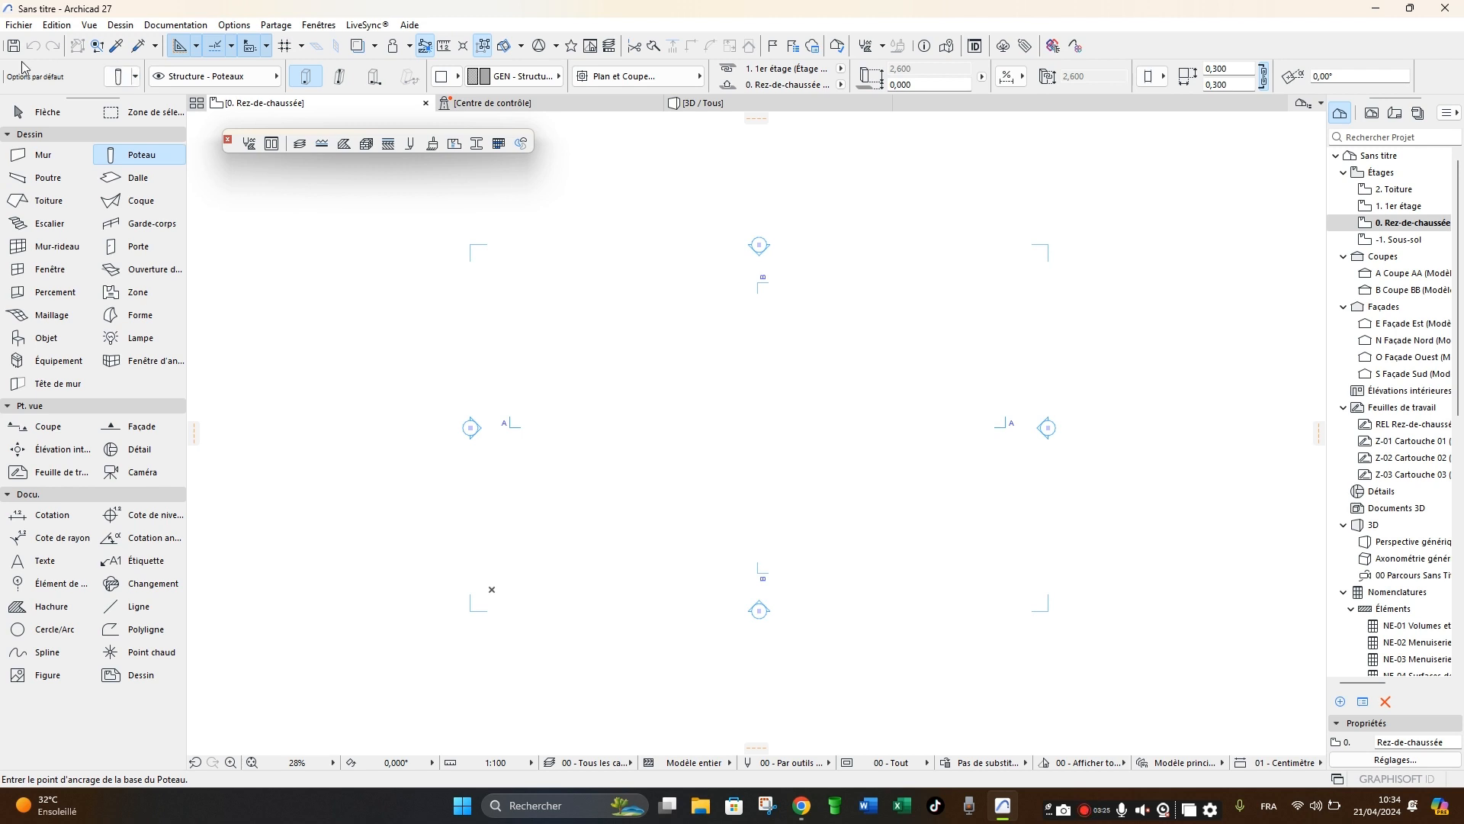
pyautogui.scroll(-5, 1014, 80)
pyautogui.scroll(-5, 991, 80)
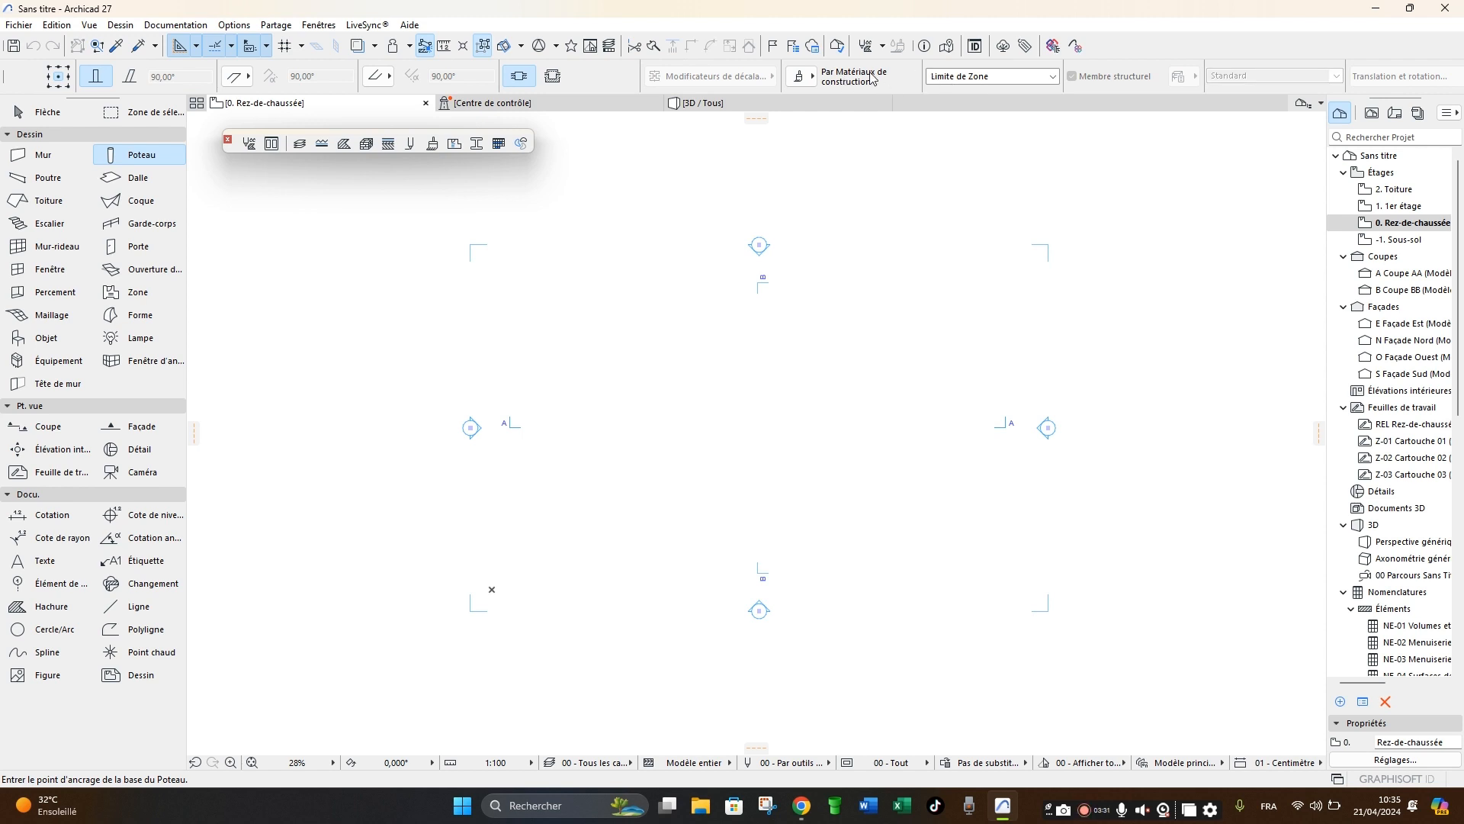
pyautogui.scroll(3, 874, 80)
pyautogui.scroll(2, 697, 81)
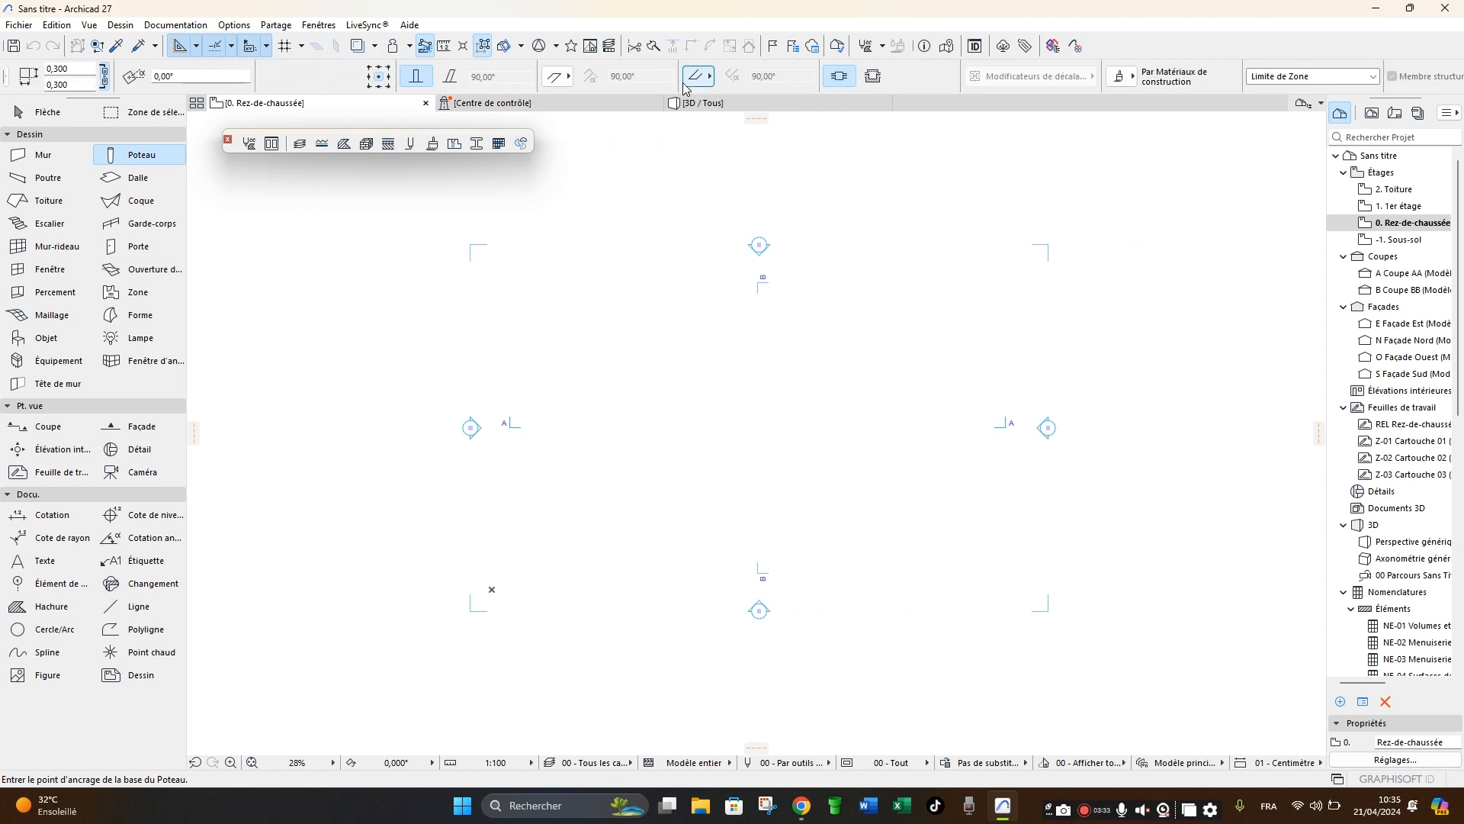
pyautogui.scroll(3, 518, 75)
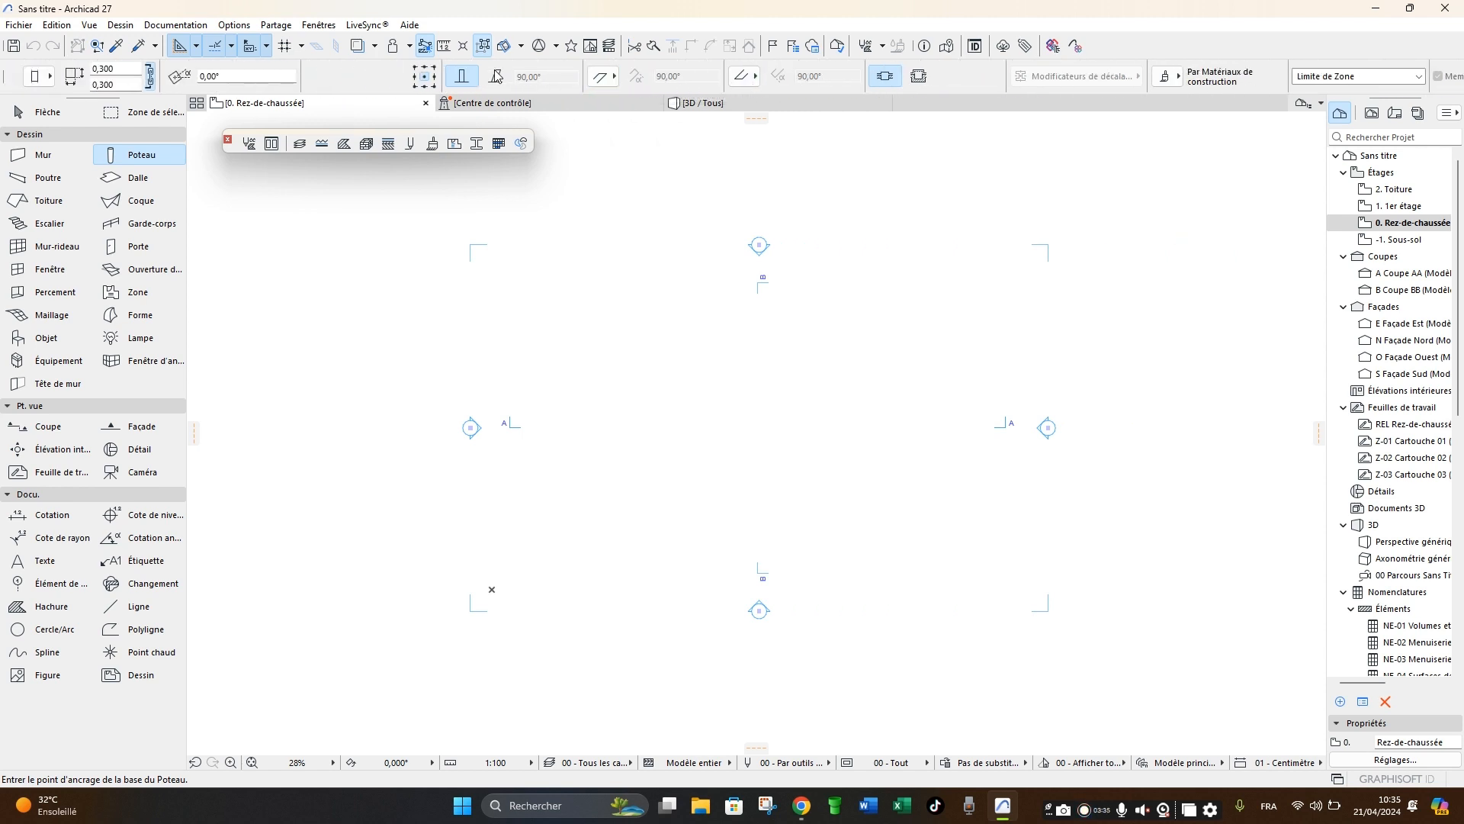
pyautogui.scroll(15, 519, 80)
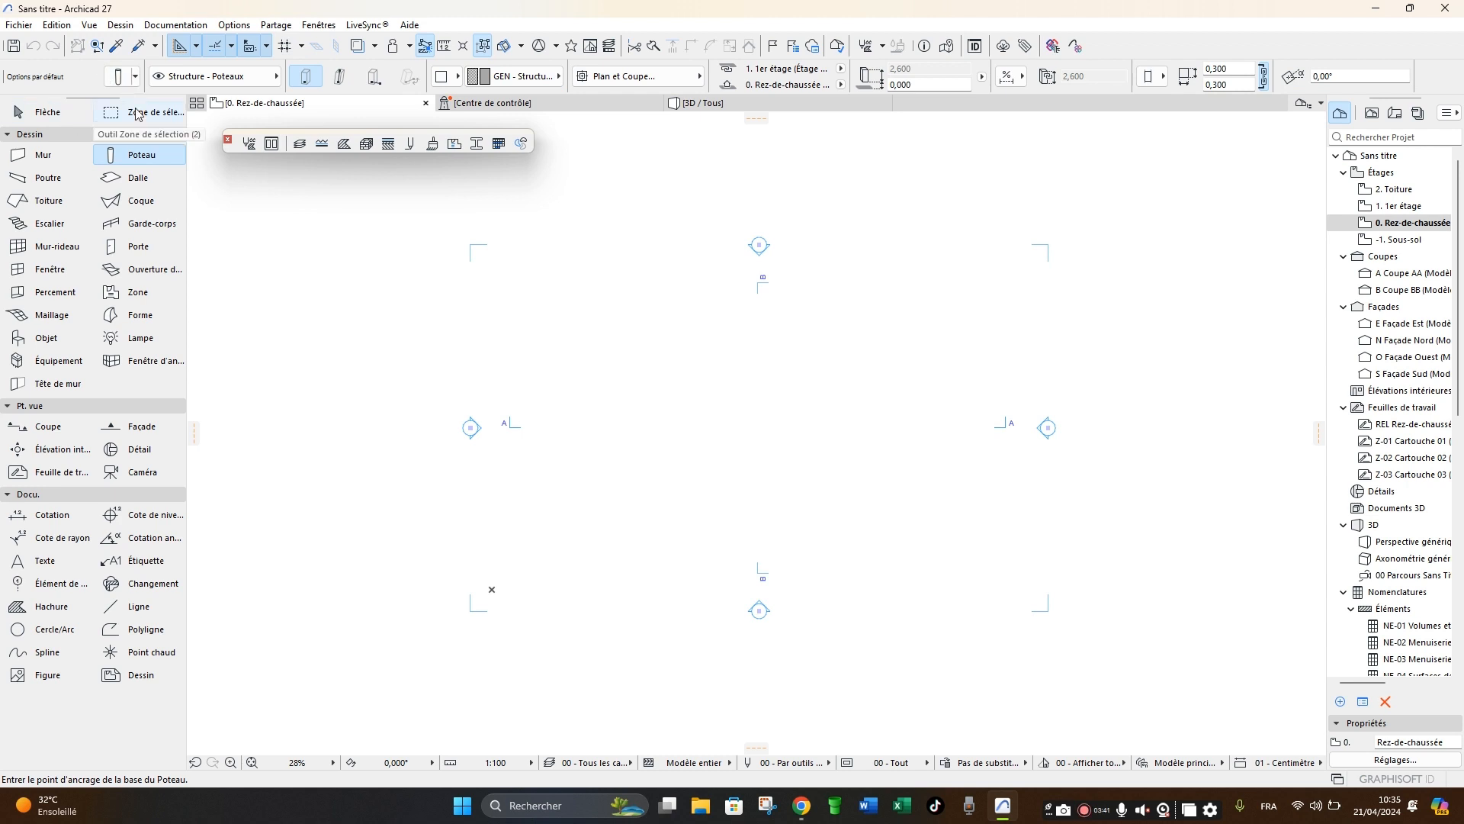
# Activate the Wall (Mur) and Roof (Toiture) tools to compare their default settings.
pyautogui.click(30, 163)
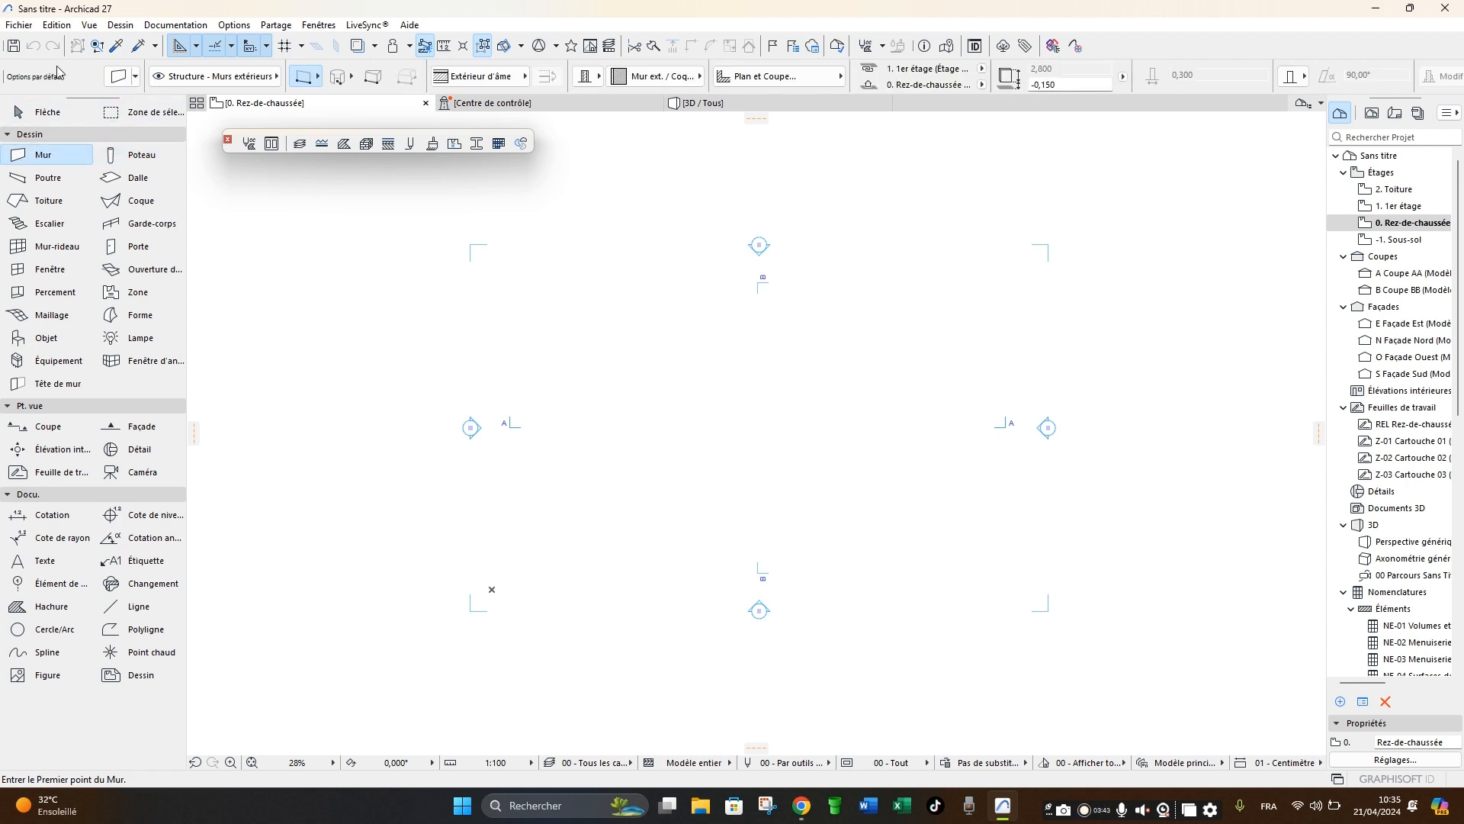
pyautogui.click(134, 206)
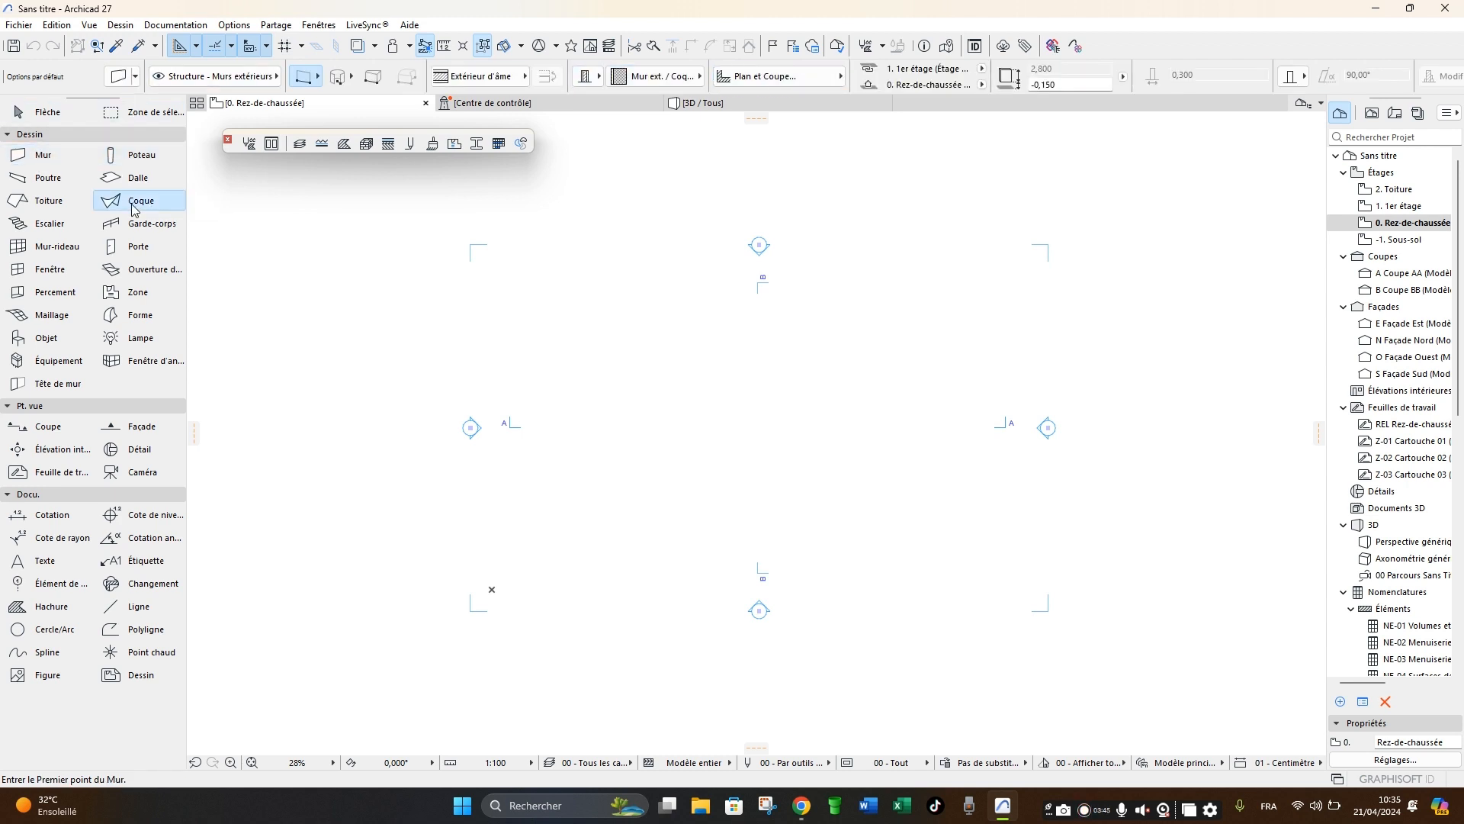
pyautogui.click(32, 204)
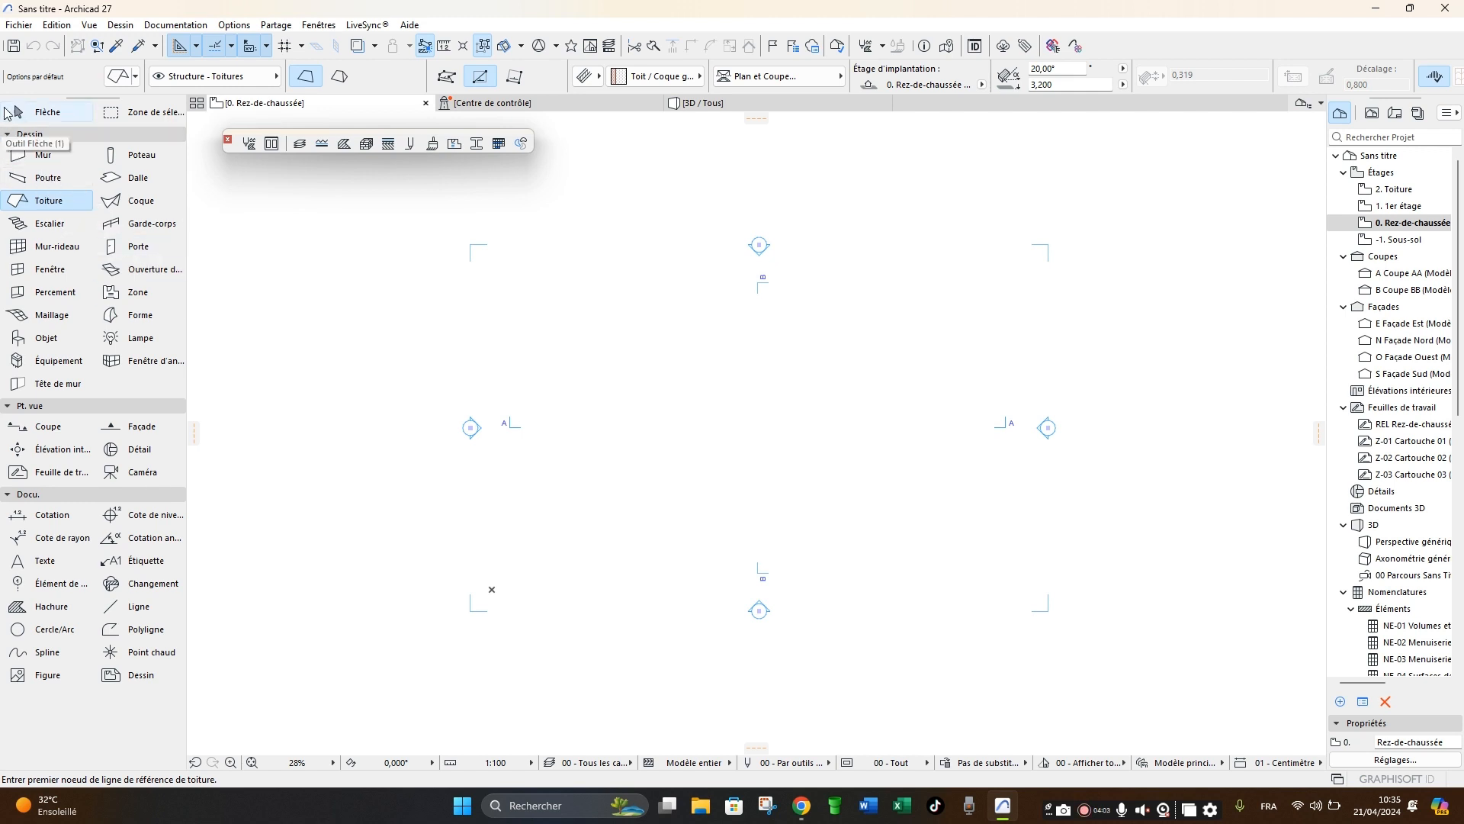
# Undock the toolbox into a floating palette and dock it again beside the default-settings bar.
pyautogui.moveTo(17, 104); pyautogui.dragTo(831, 174)
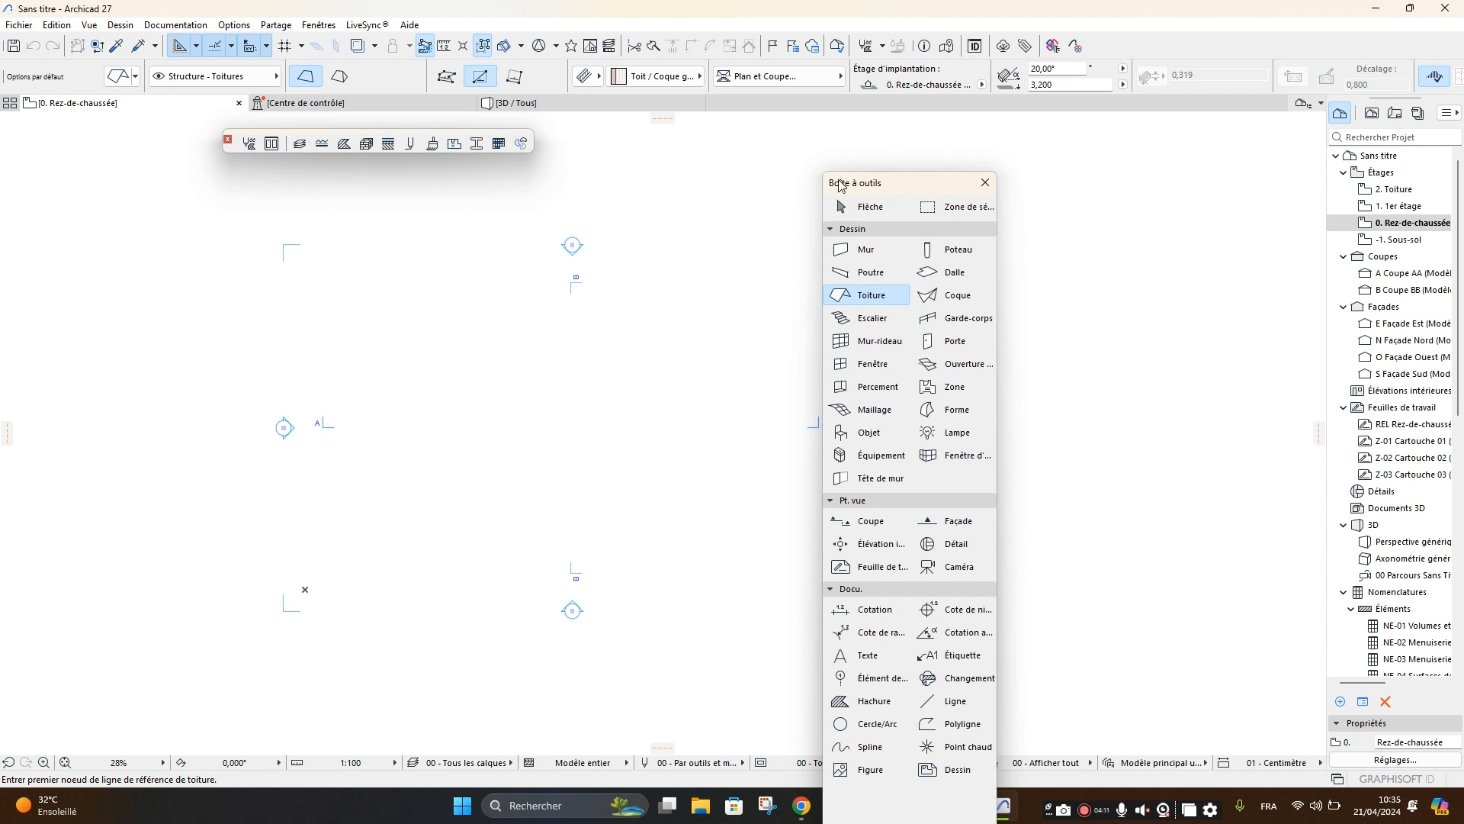
pyautogui.moveTo(835, 183); pyautogui.dragTo(9, 102)
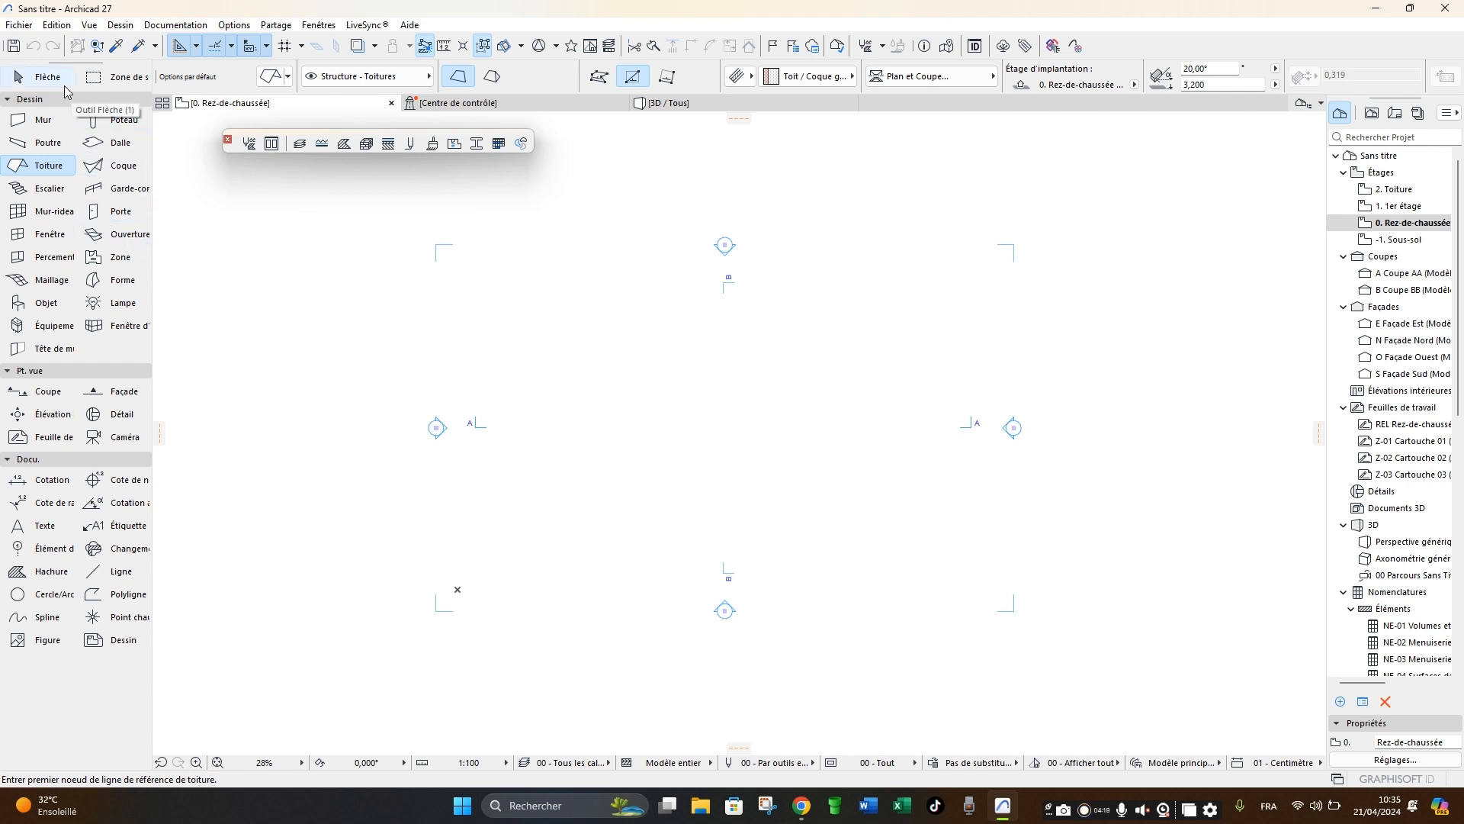
pyautogui.scroll(-2, 200, 83)
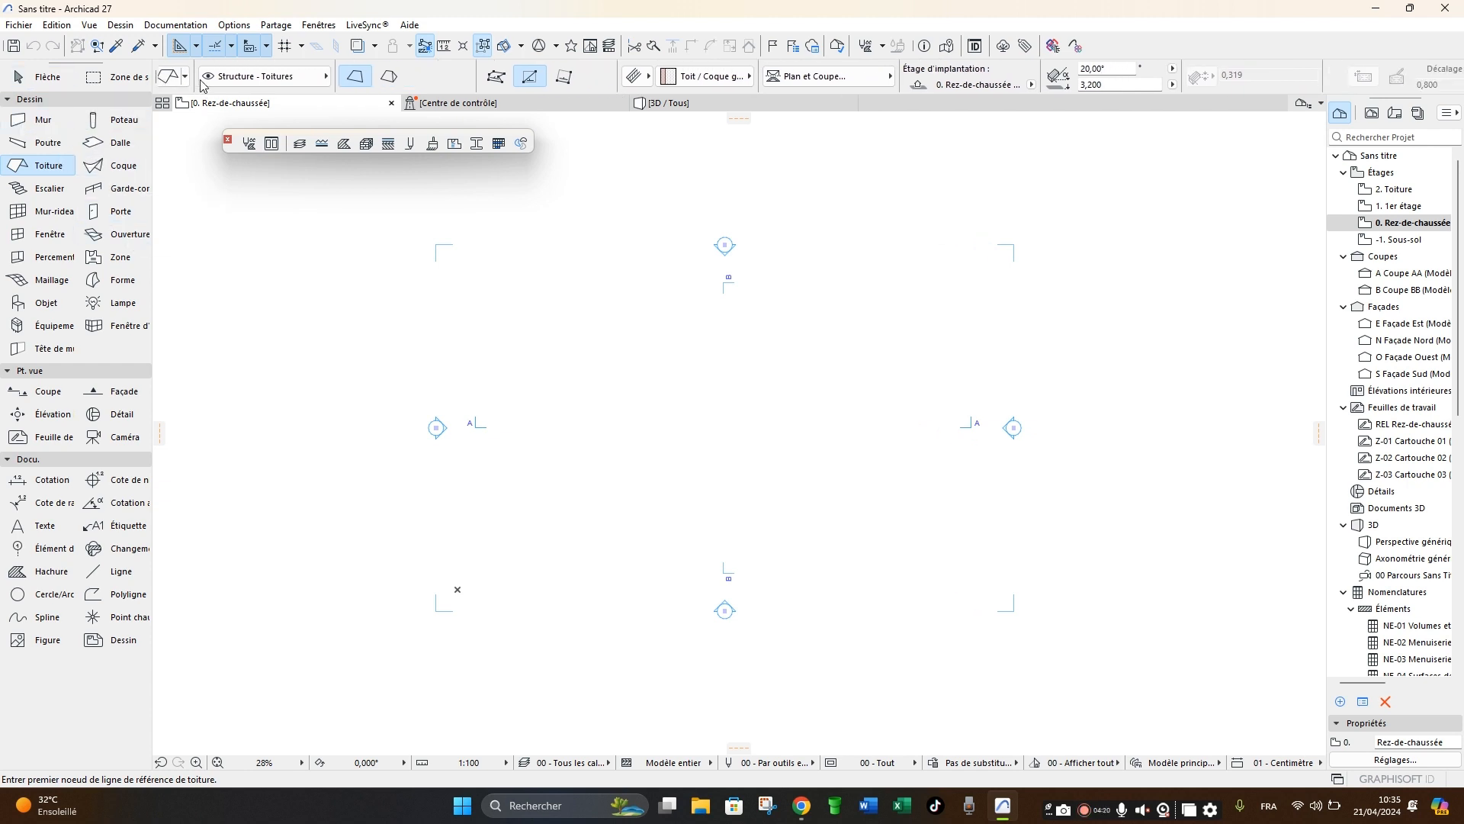
# Examine how the default settings differ between the Wall, Column, Object and Window tools.
pyautogui.click(28, 125)
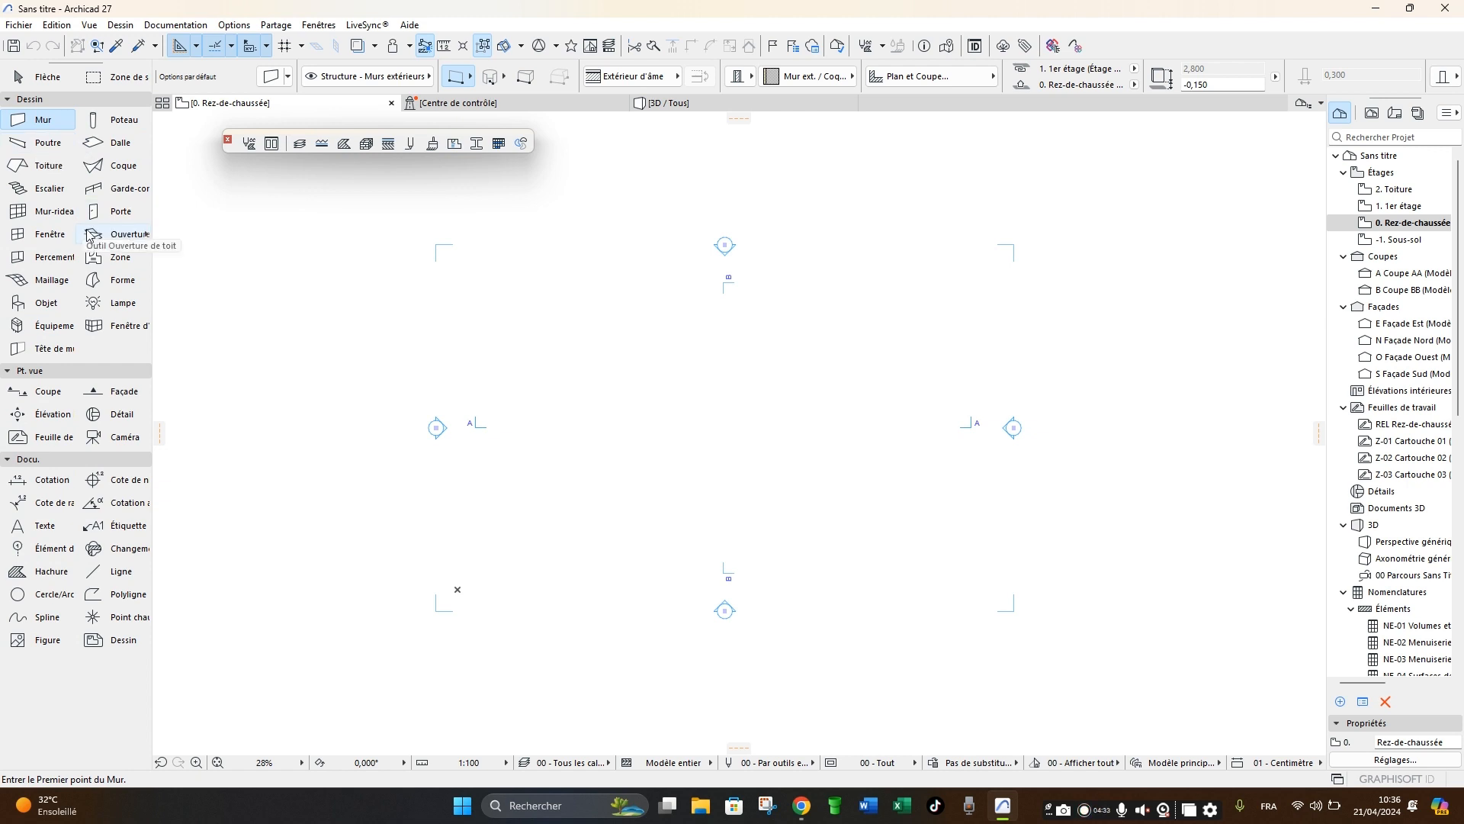
pyautogui.click(105, 124)
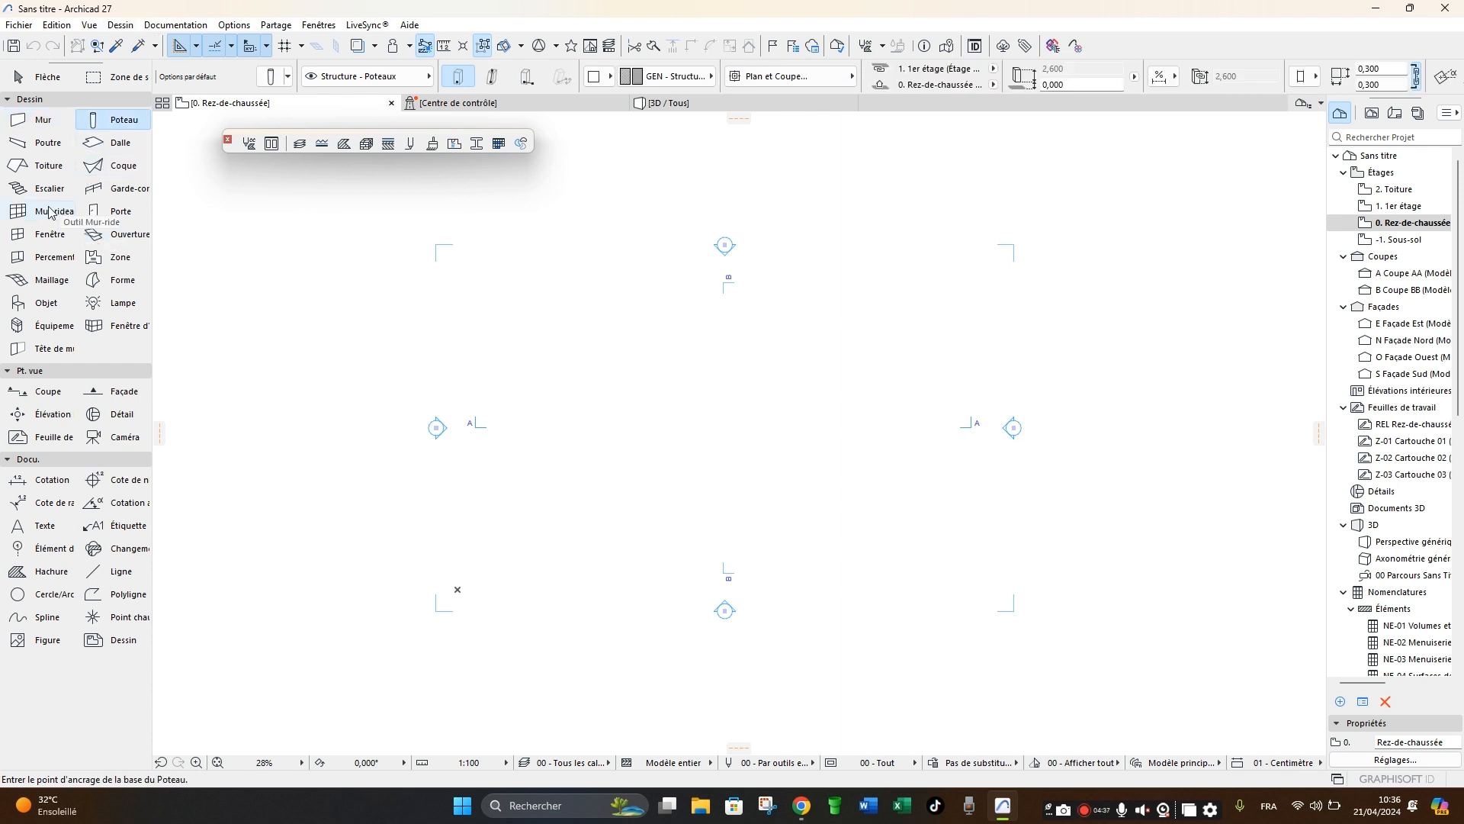
pyautogui.click(34, 125)
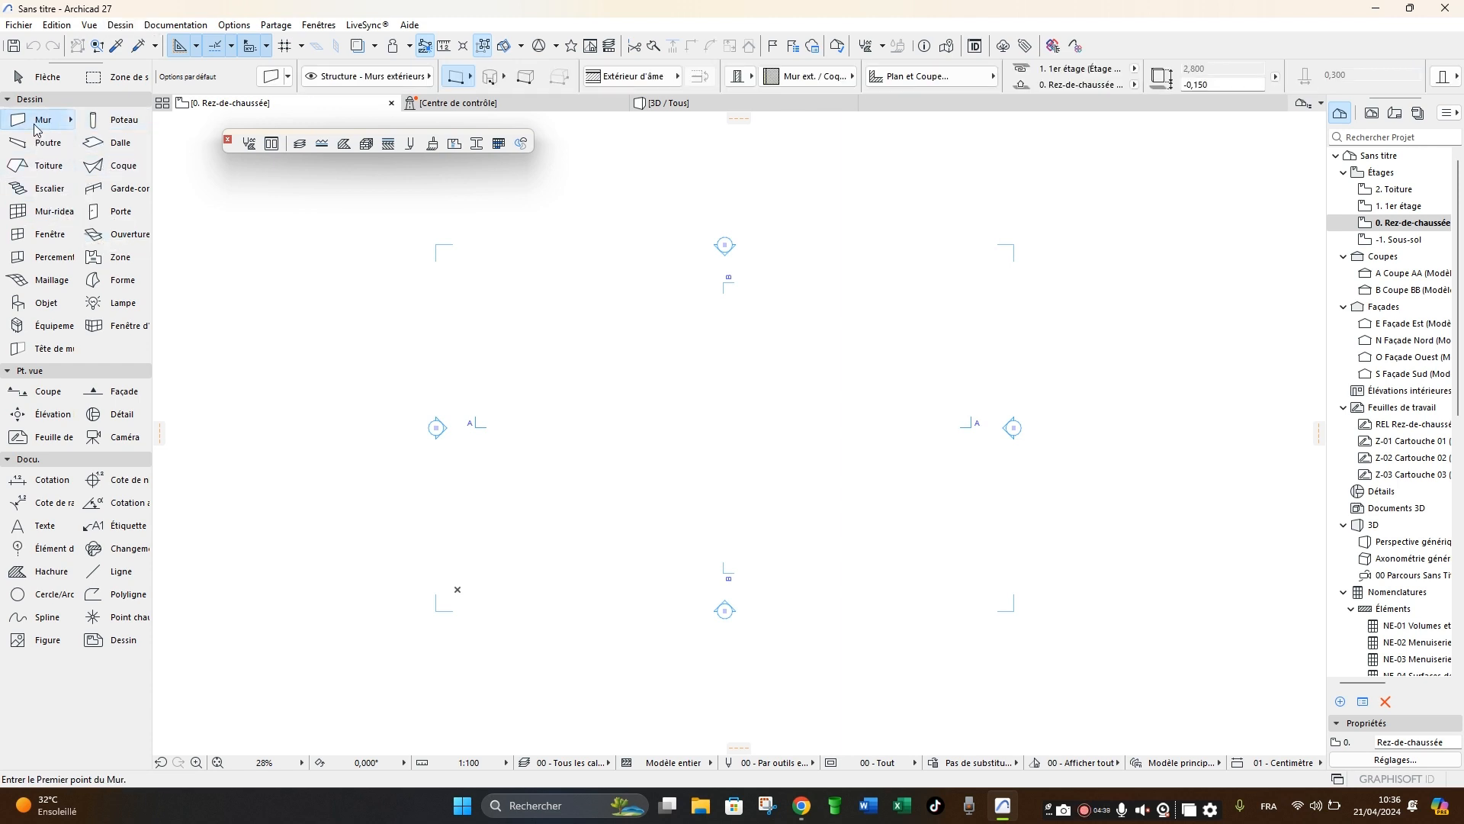
pyautogui.click(105, 122)
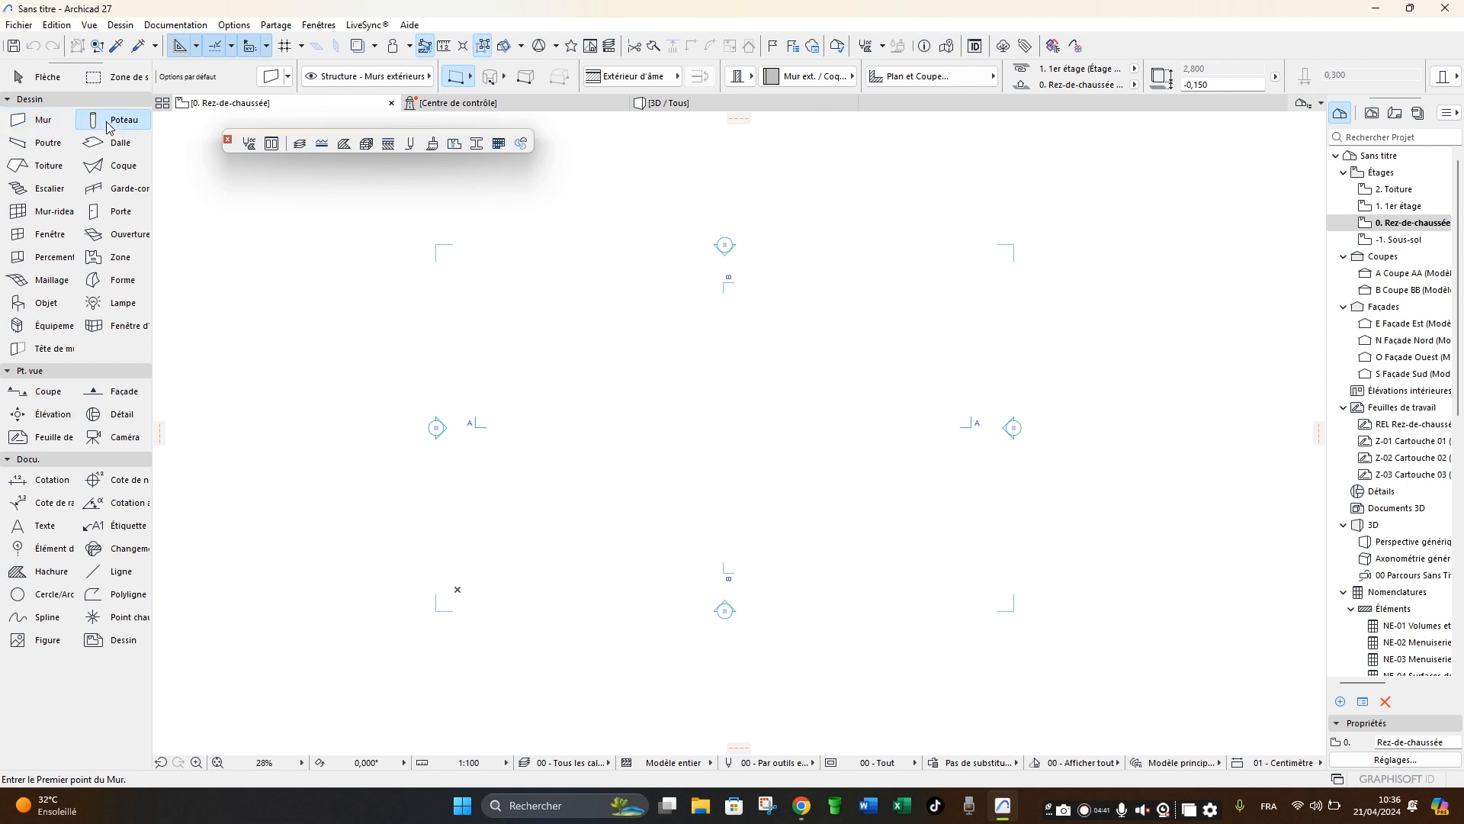
pyautogui.click(95, 303)
pyautogui.click(47, 308)
pyautogui.click(51, 328)
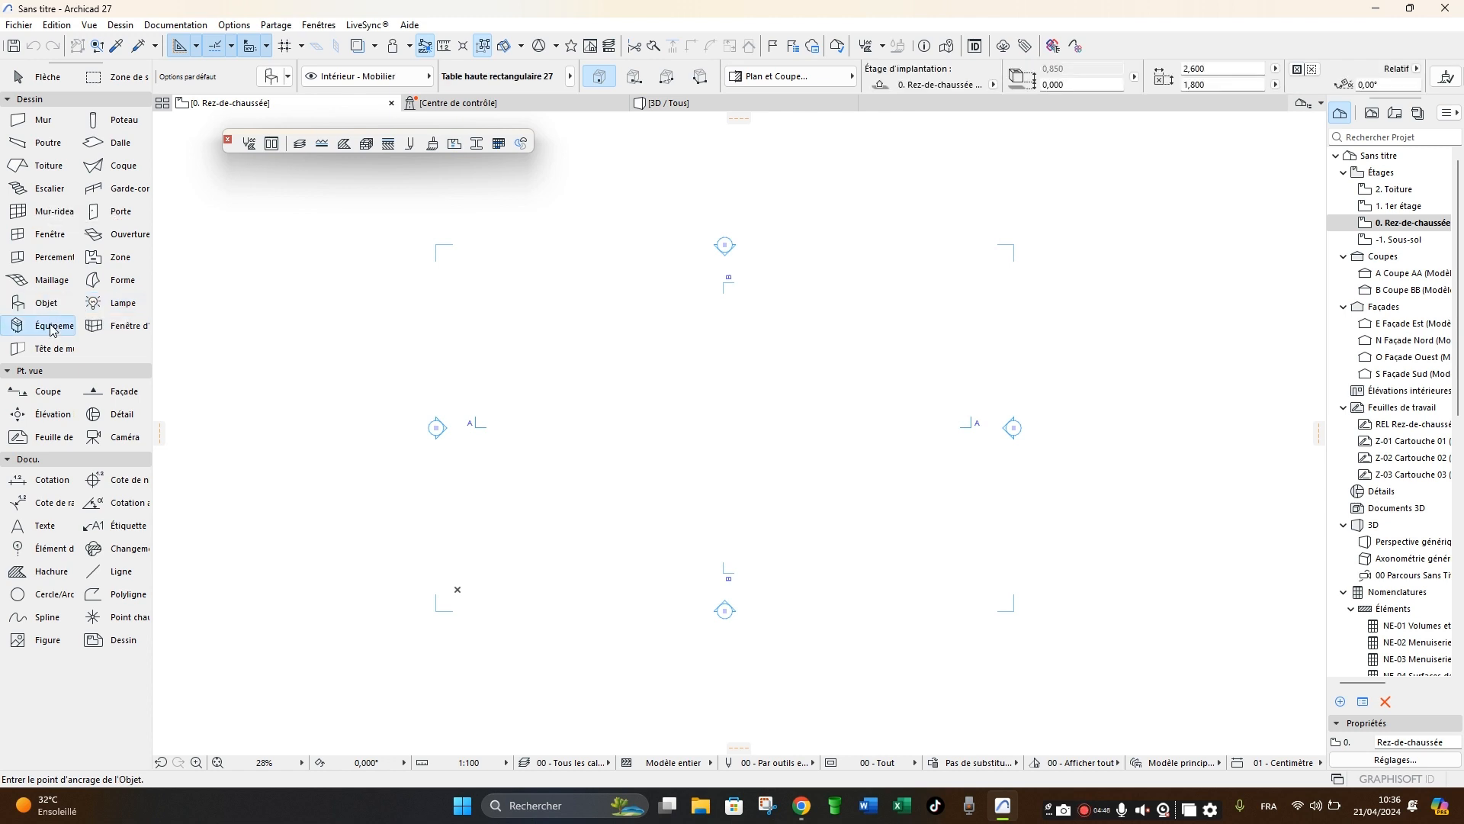
pyautogui.click(50, 255)
pyautogui.click(48, 234)
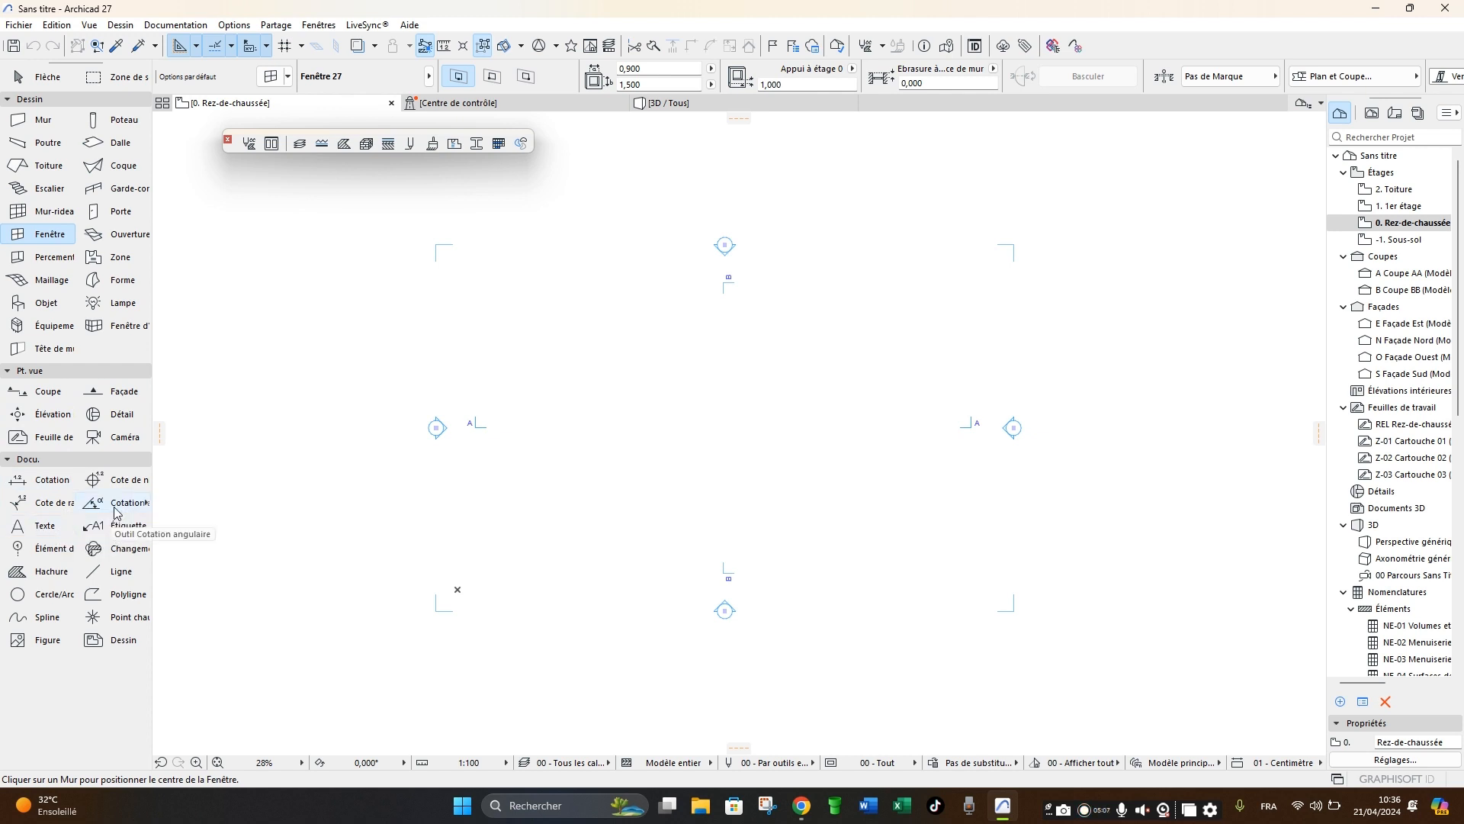
# Draw a diagonal test line near the middle of the ground-floor plan, select it, and undo it.
pyautogui.click(115, 571)
pyautogui.click(675, 464)
pyautogui.click(788, 369)
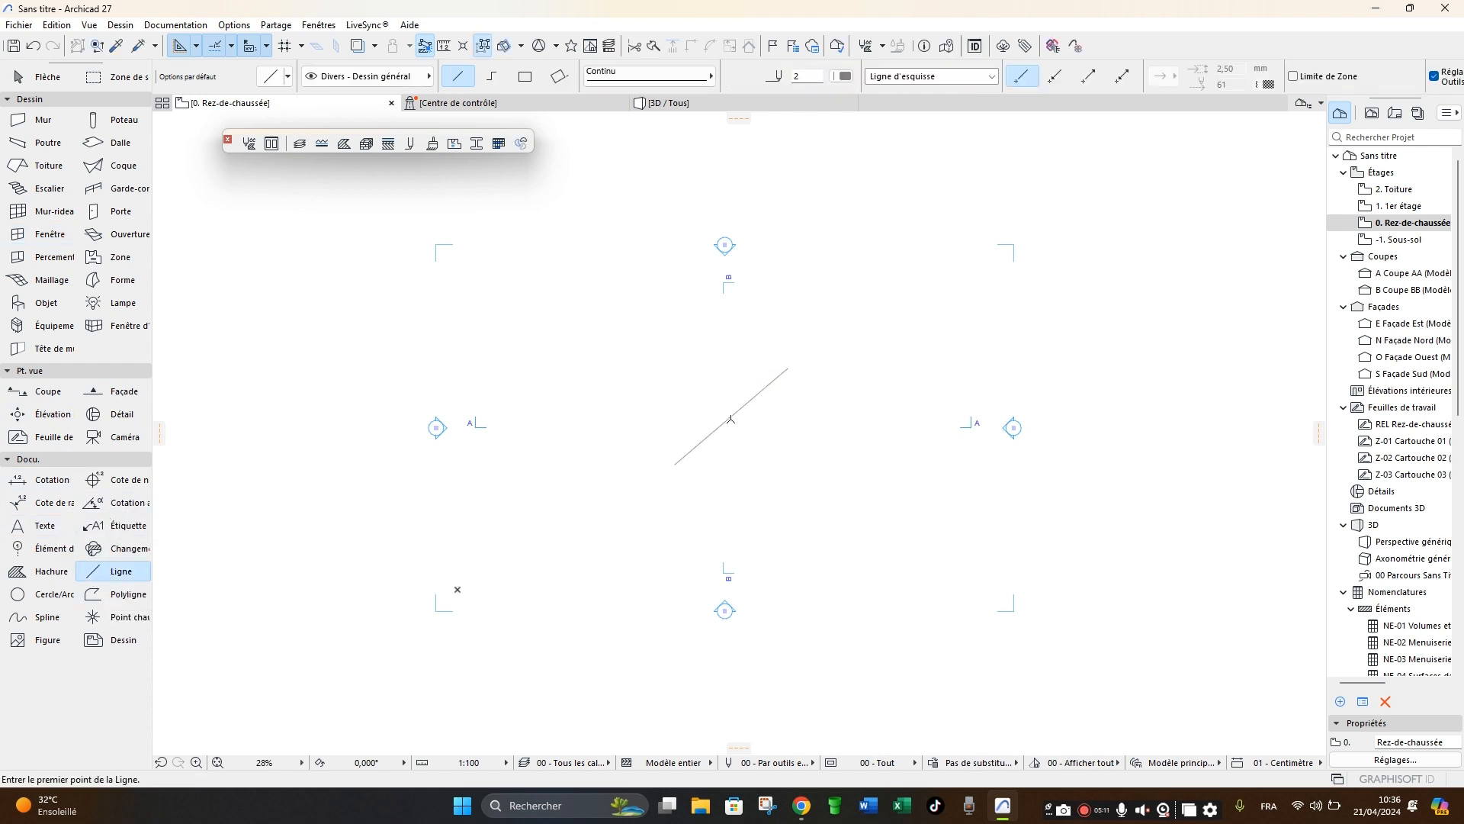
pyautogui.keyDown('shift'); pyautogui.click(730, 418); pyautogui.keyUp('shift')
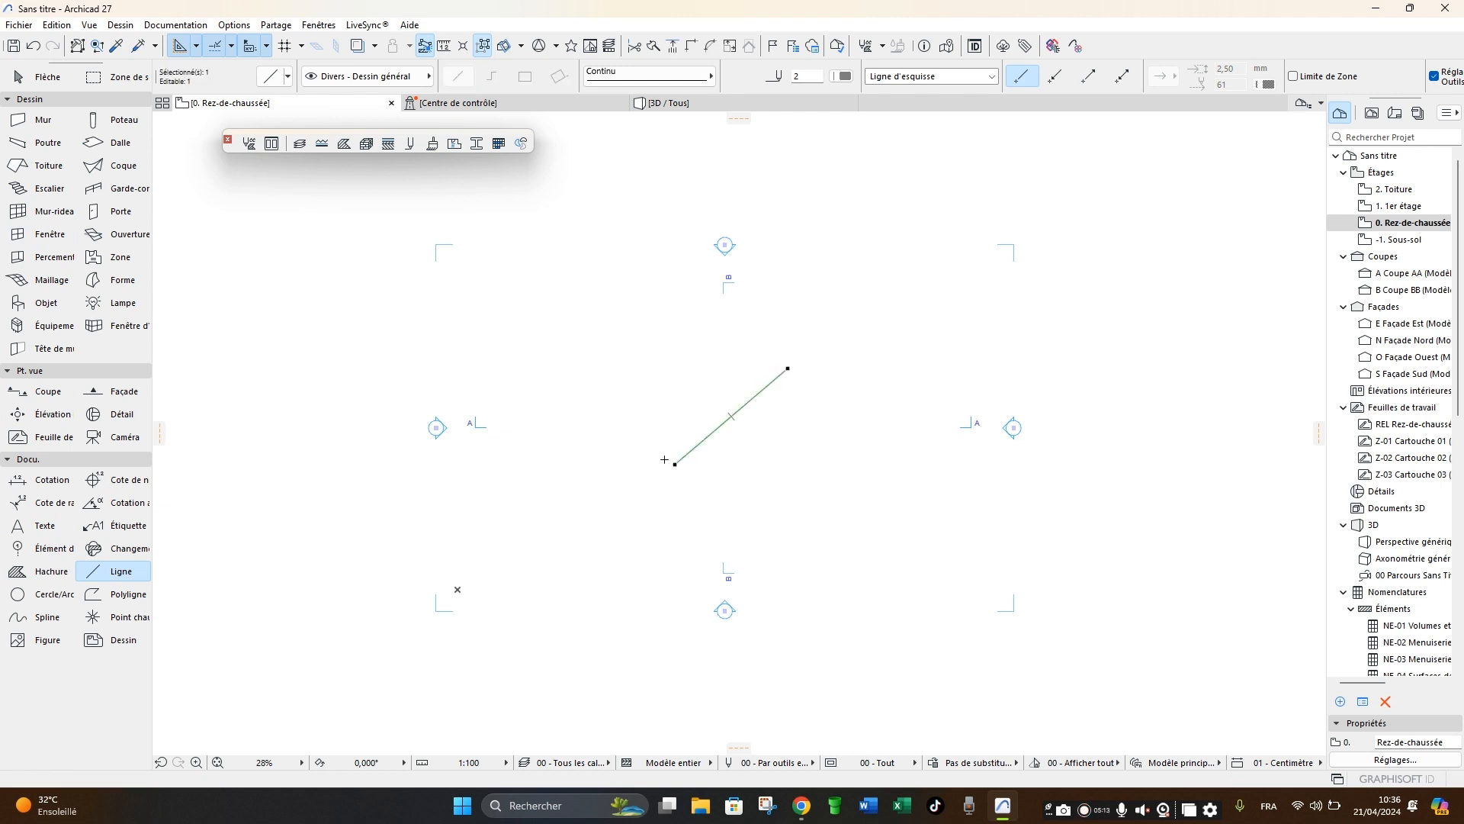
pyautogui.hotkey('ctrl', 'z')
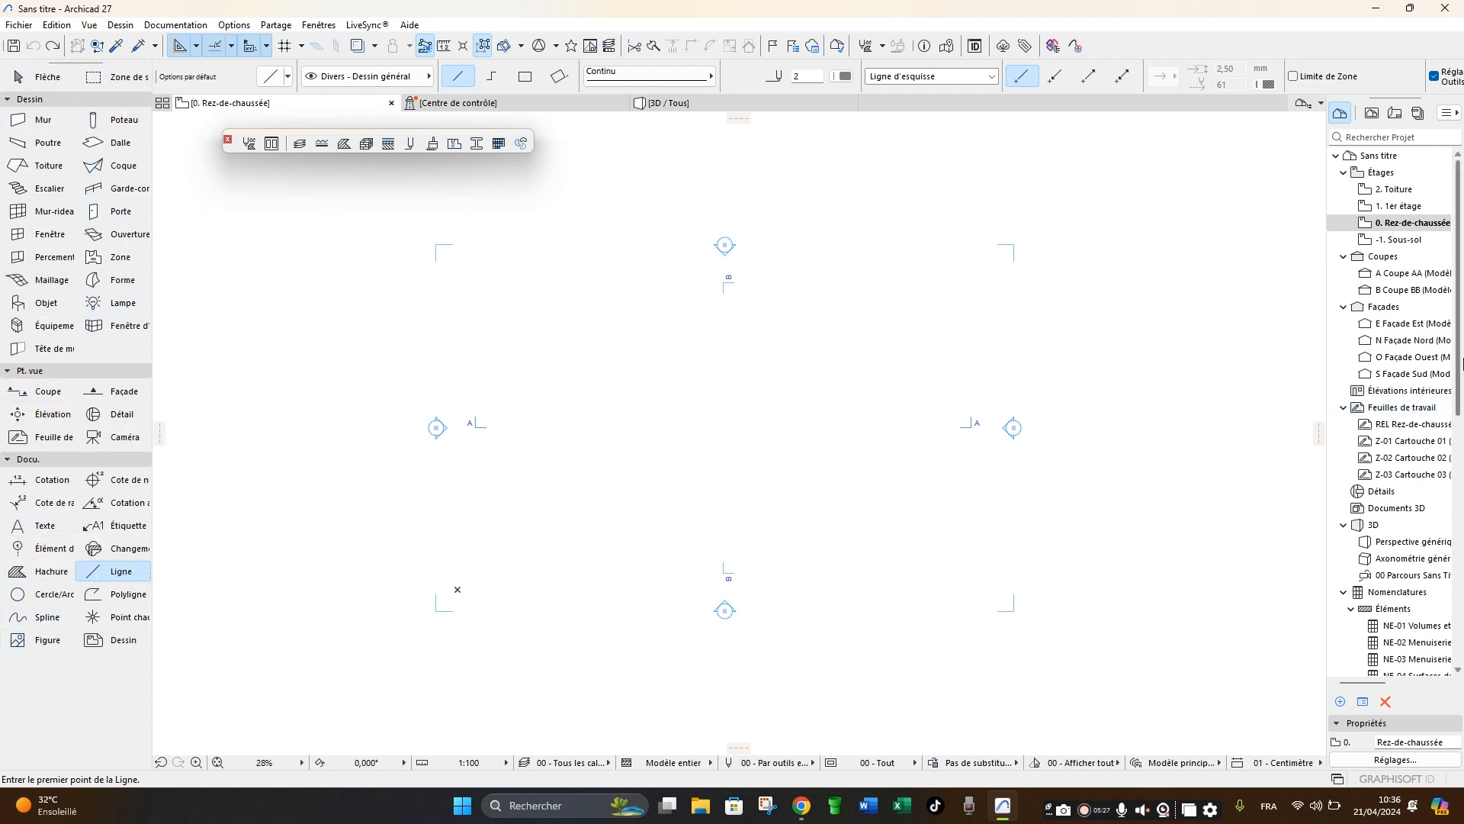
# Undock the project navigator into a floating palette and dock it again along the window edge.
pyautogui.moveTo(1457, 96); pyautogui.dragTo(1163, 188)
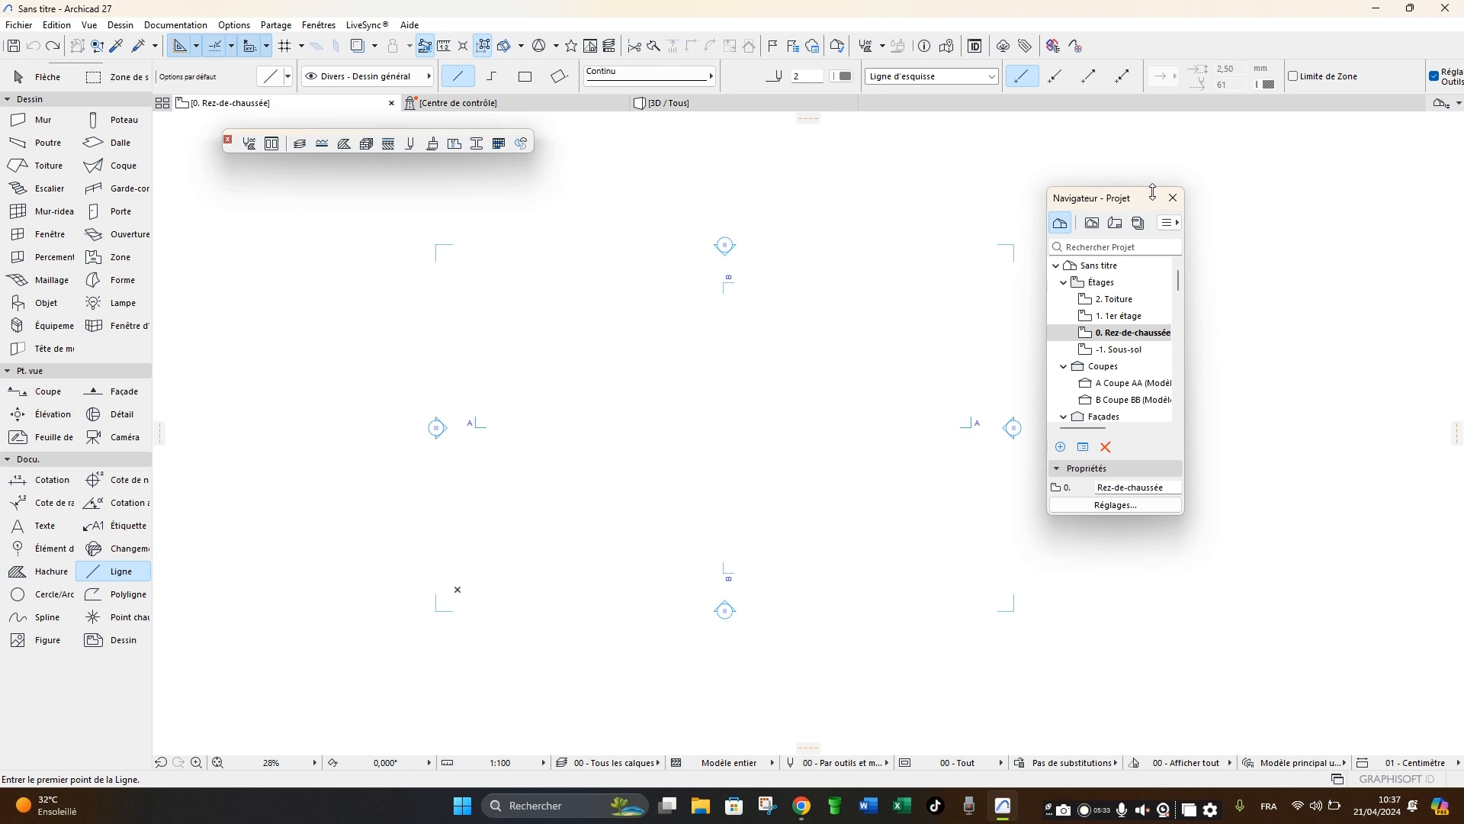
pyautogui.moveTo(1159, 196); pyautogui.dragTo(1459, 130)
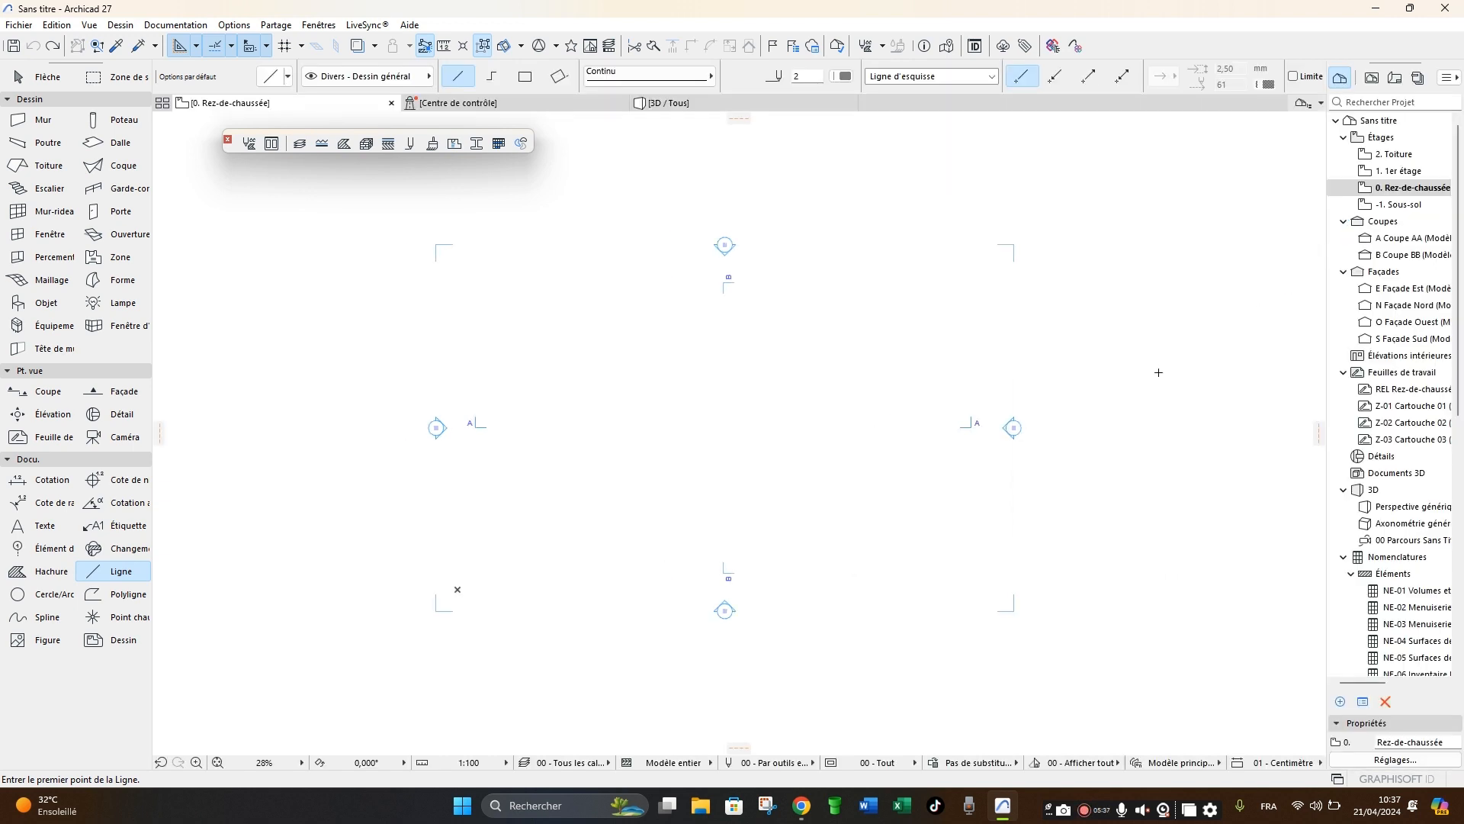
# View the storey plans 1er étage, Toiture and Sous-sol in turn from the project's Étages list.
pyautogui.scroll(1, 1166, 377)
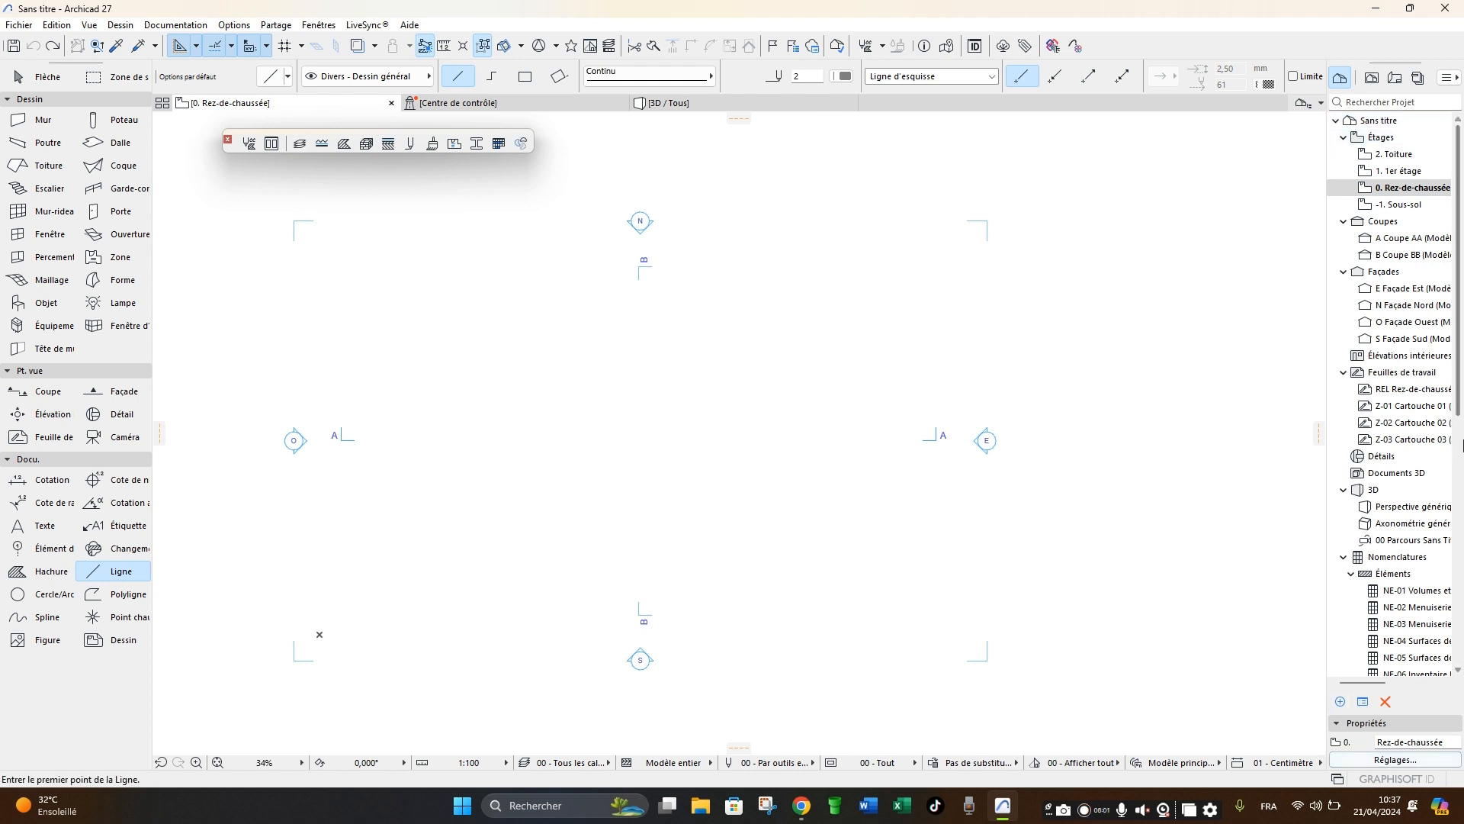
pyautogui.moveTo(1074, 411); pyautogui.dragTo(1080, 415, button='middle')
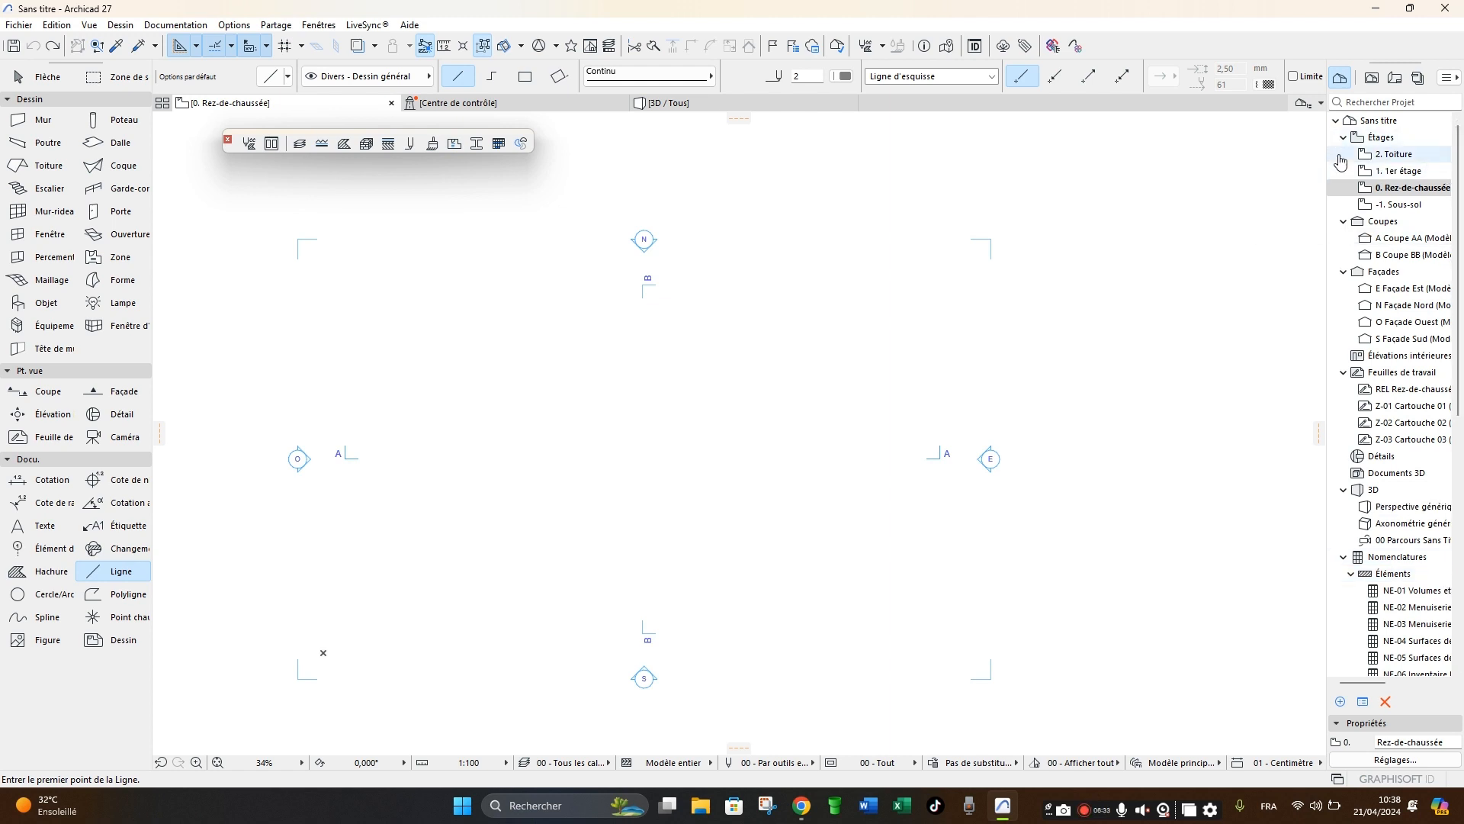
pyautogui.click(1417, 189)
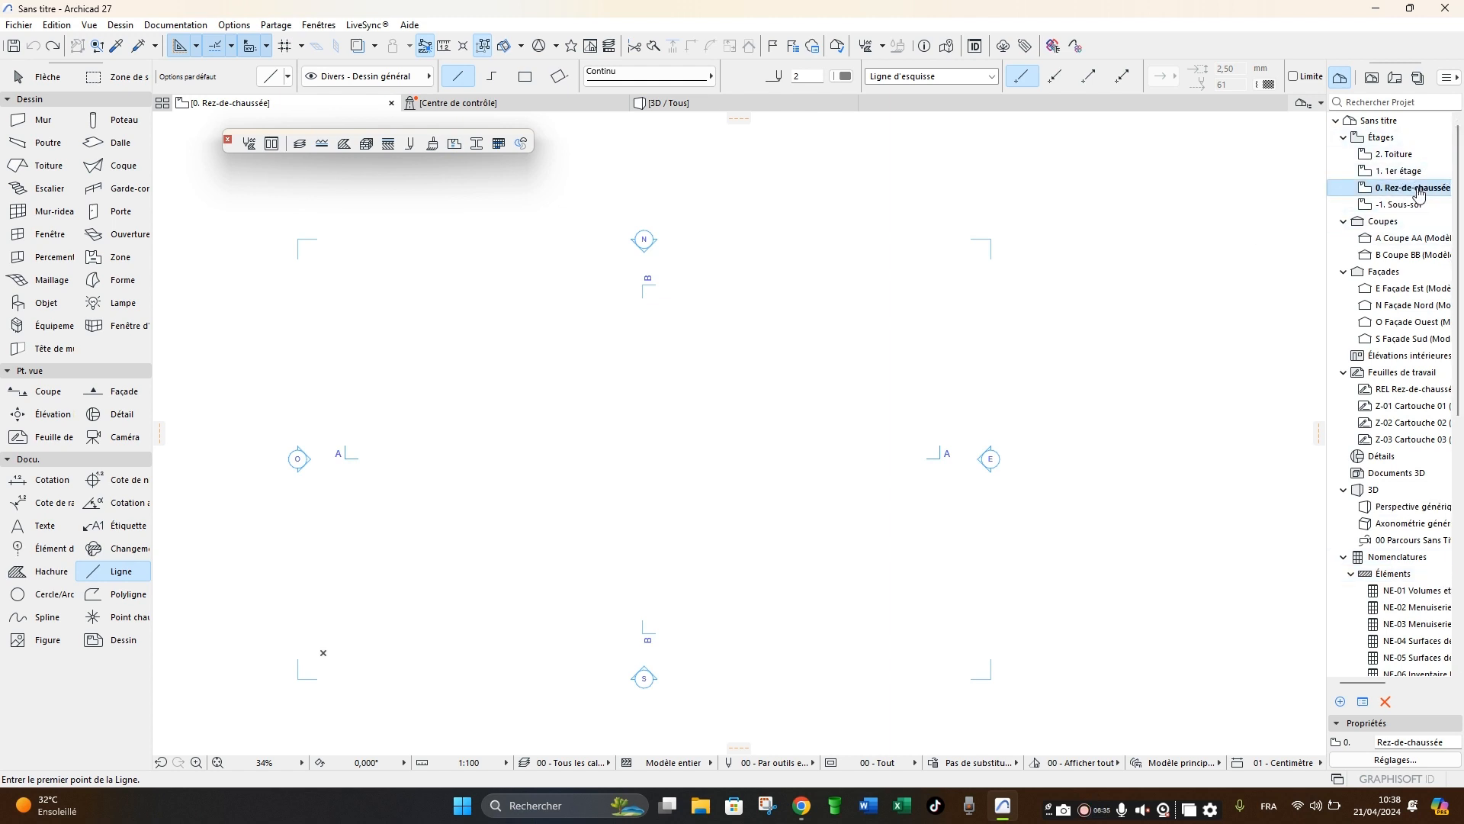
pyautogui.click(1417, 175)
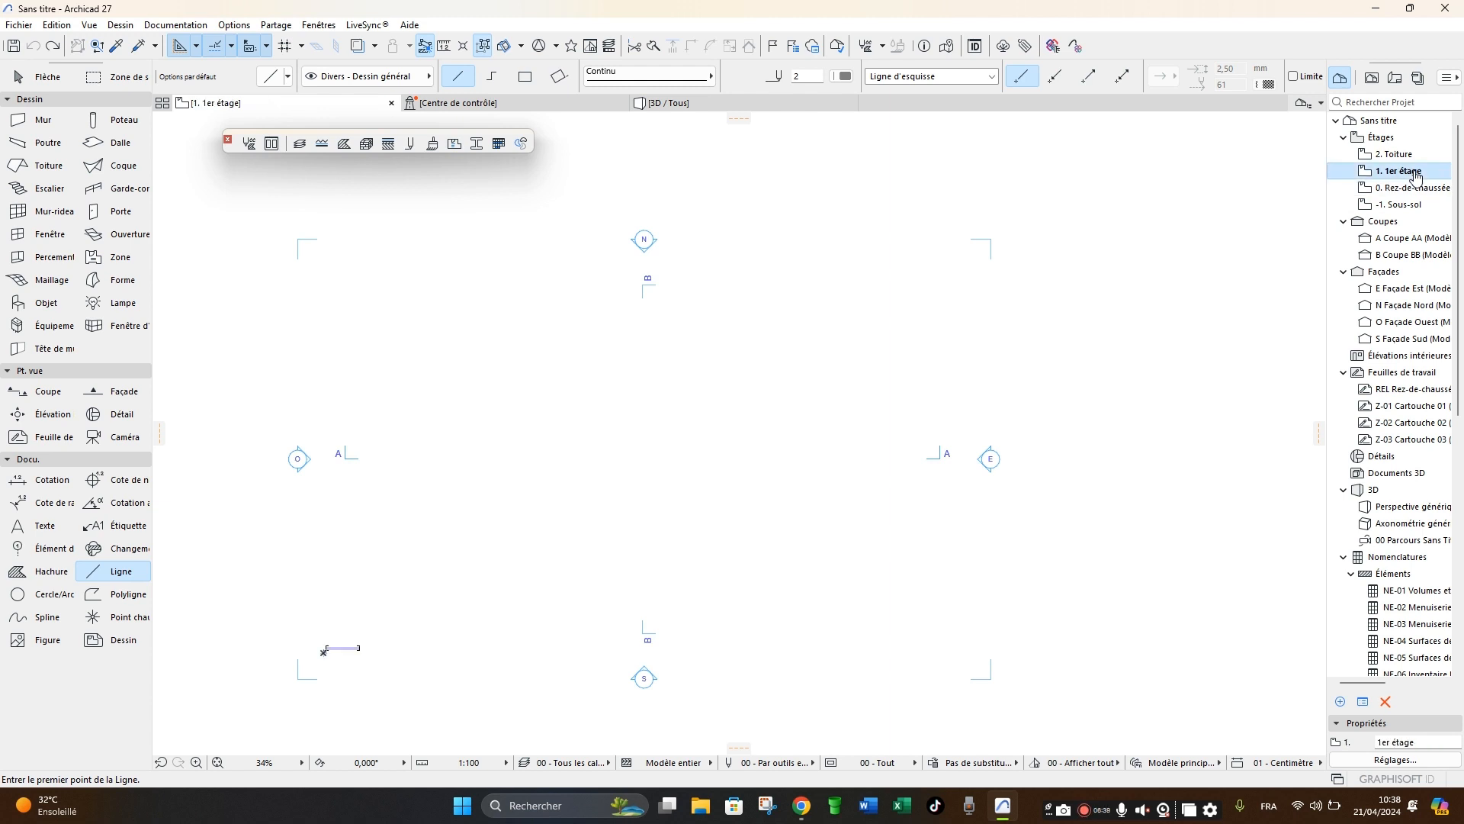
pyautogui.click(1409, 155)
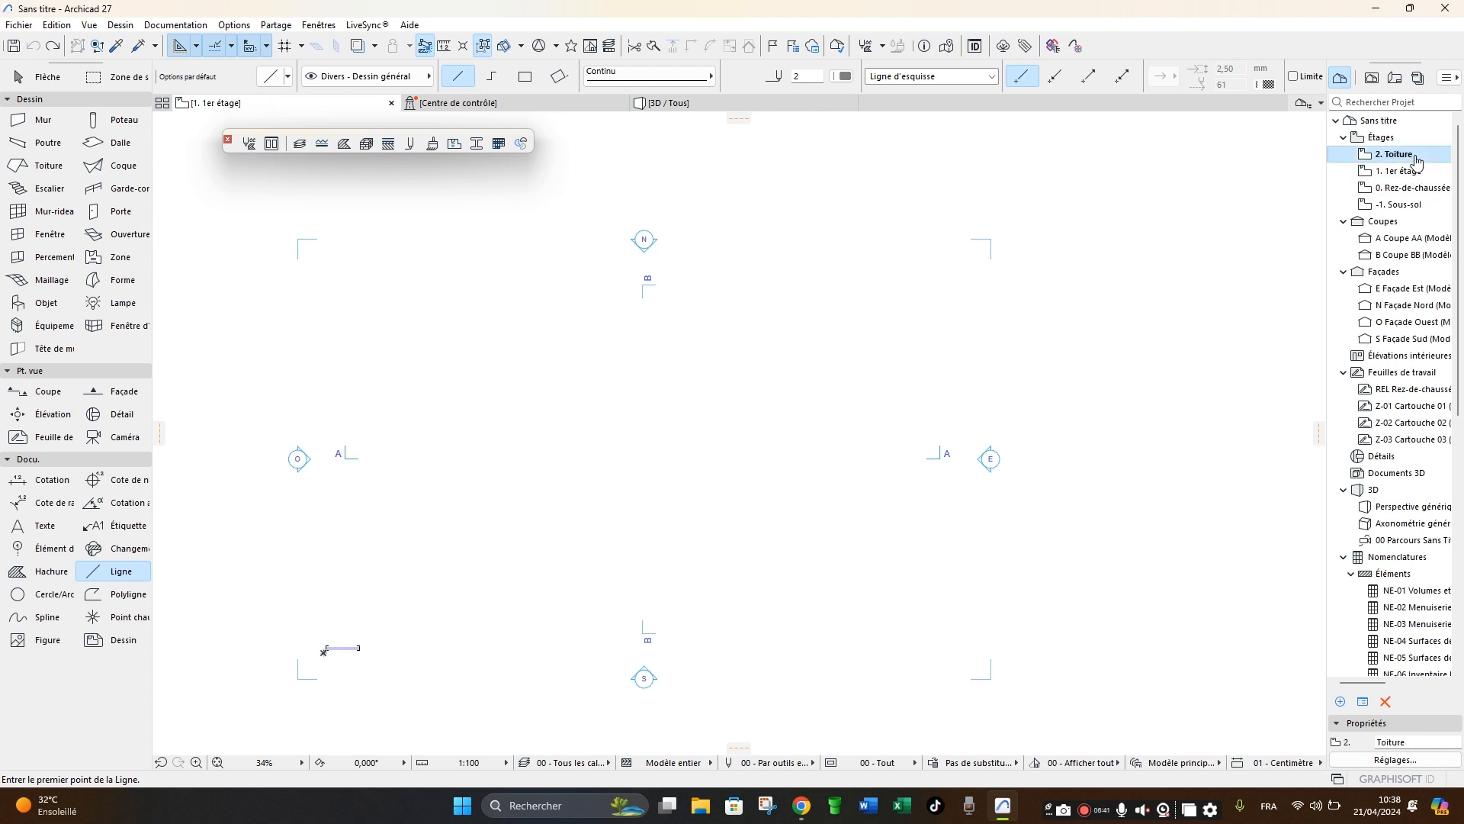
pyautogui.click(1421, 205)
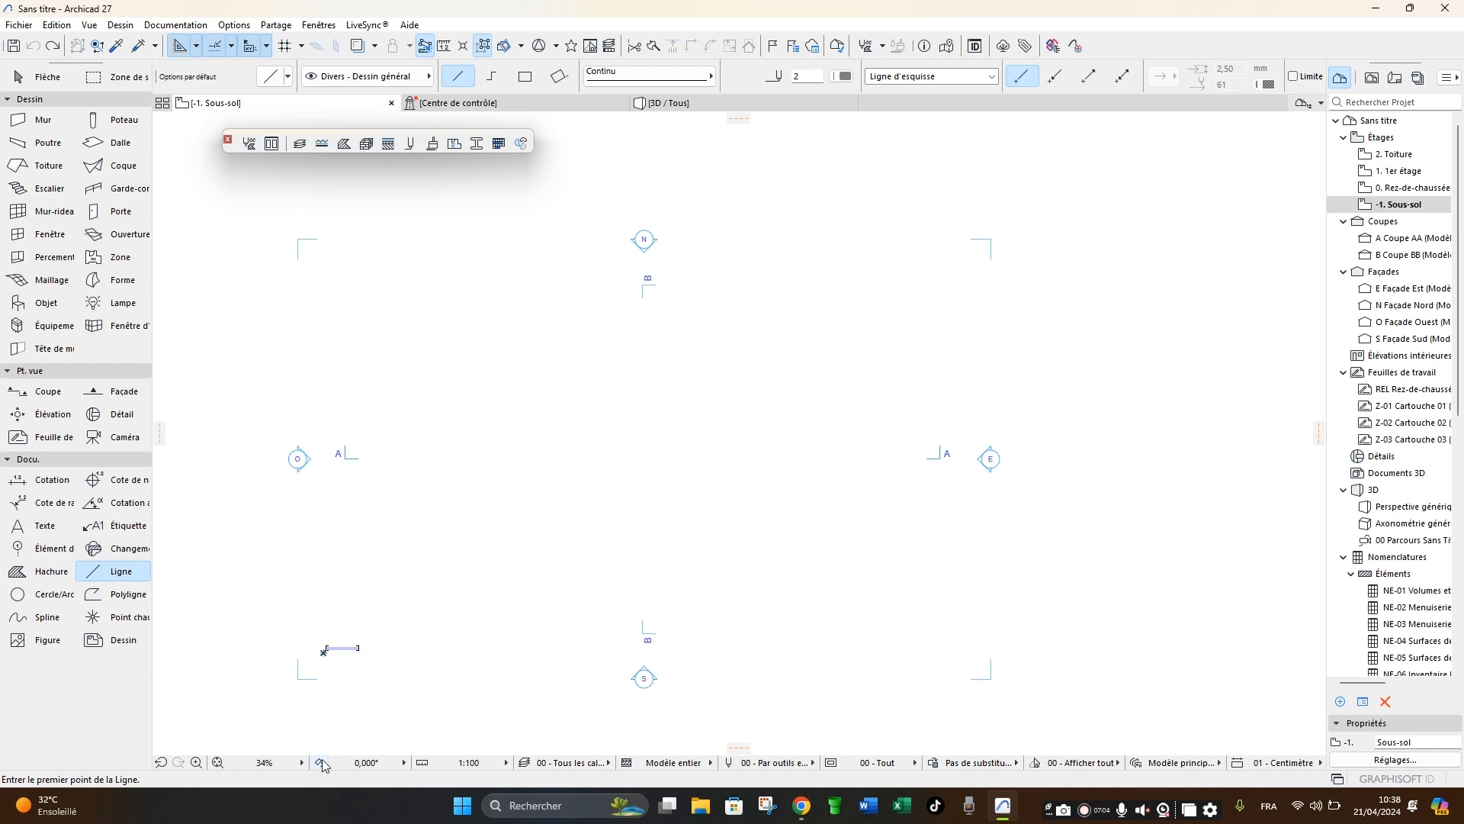
# Set the plan view orientation to 90°, to 180° and back to 0°.
pyautogui.scroll(3, 454, 462)
pyautogui.scroll(-3, 458, 458)
pyautogui.click(382, 768)
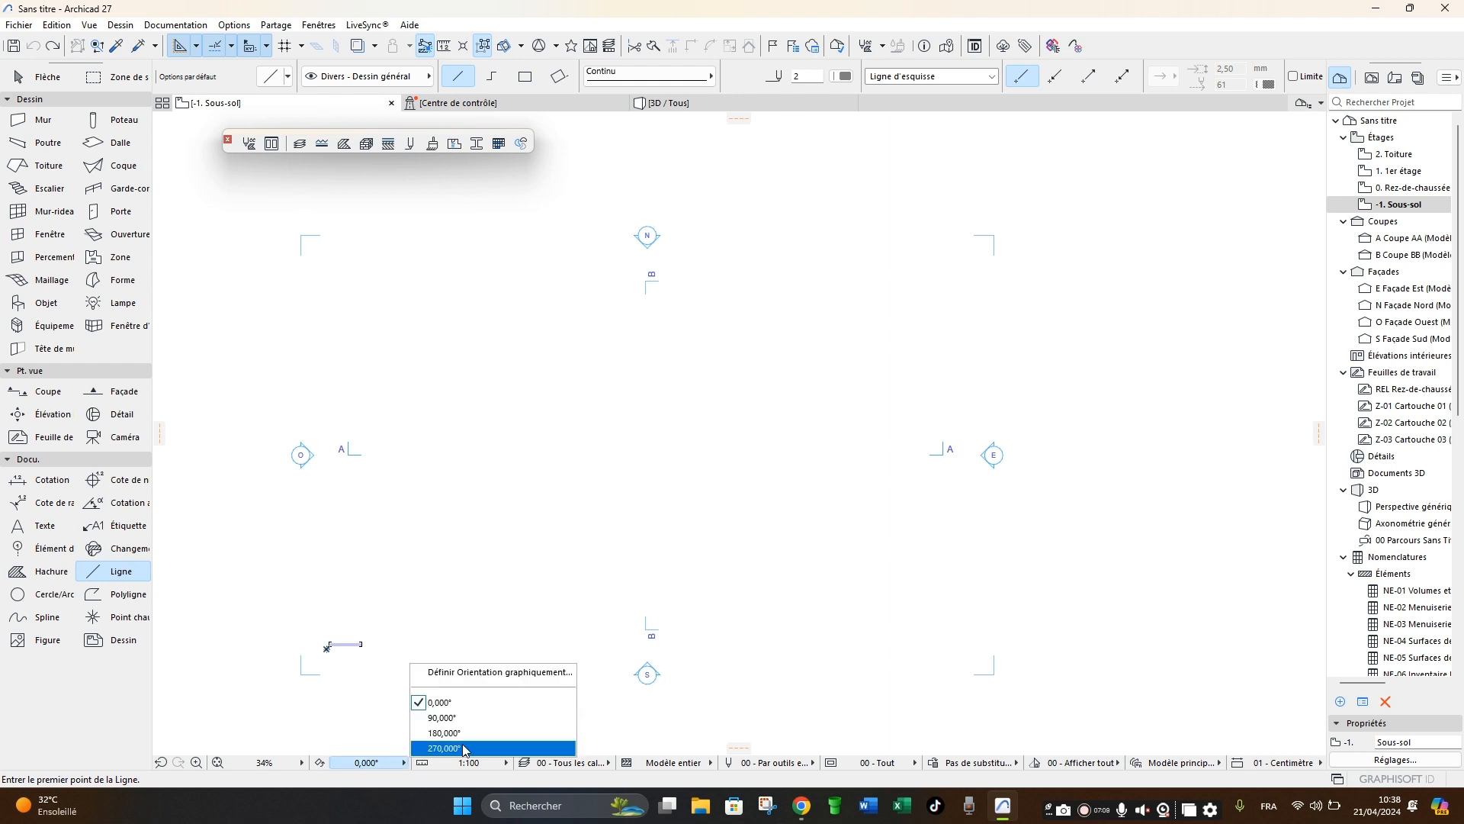
pyautogui.click(474, 717)
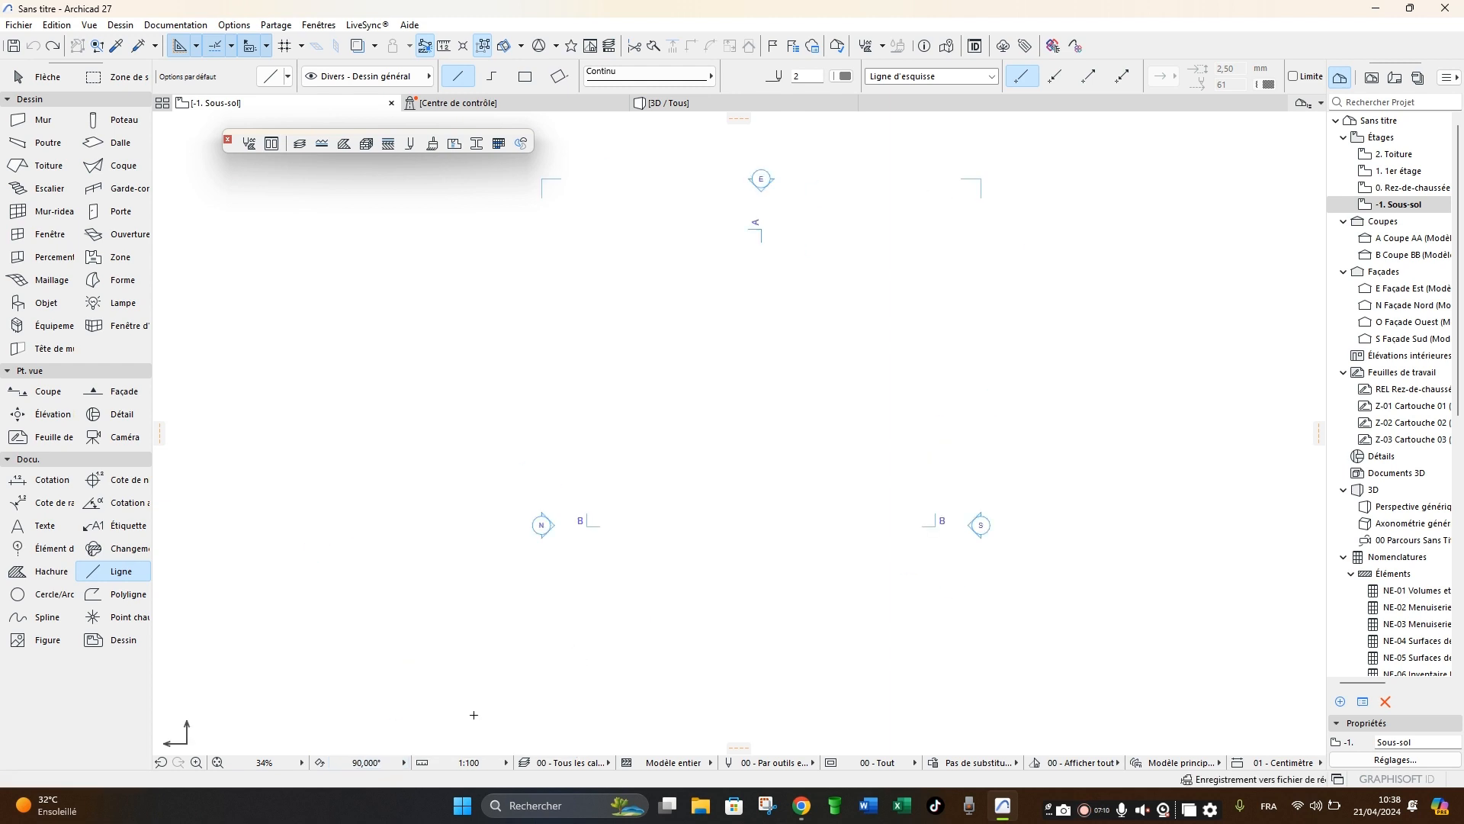
pyautogui.click(371, 762)
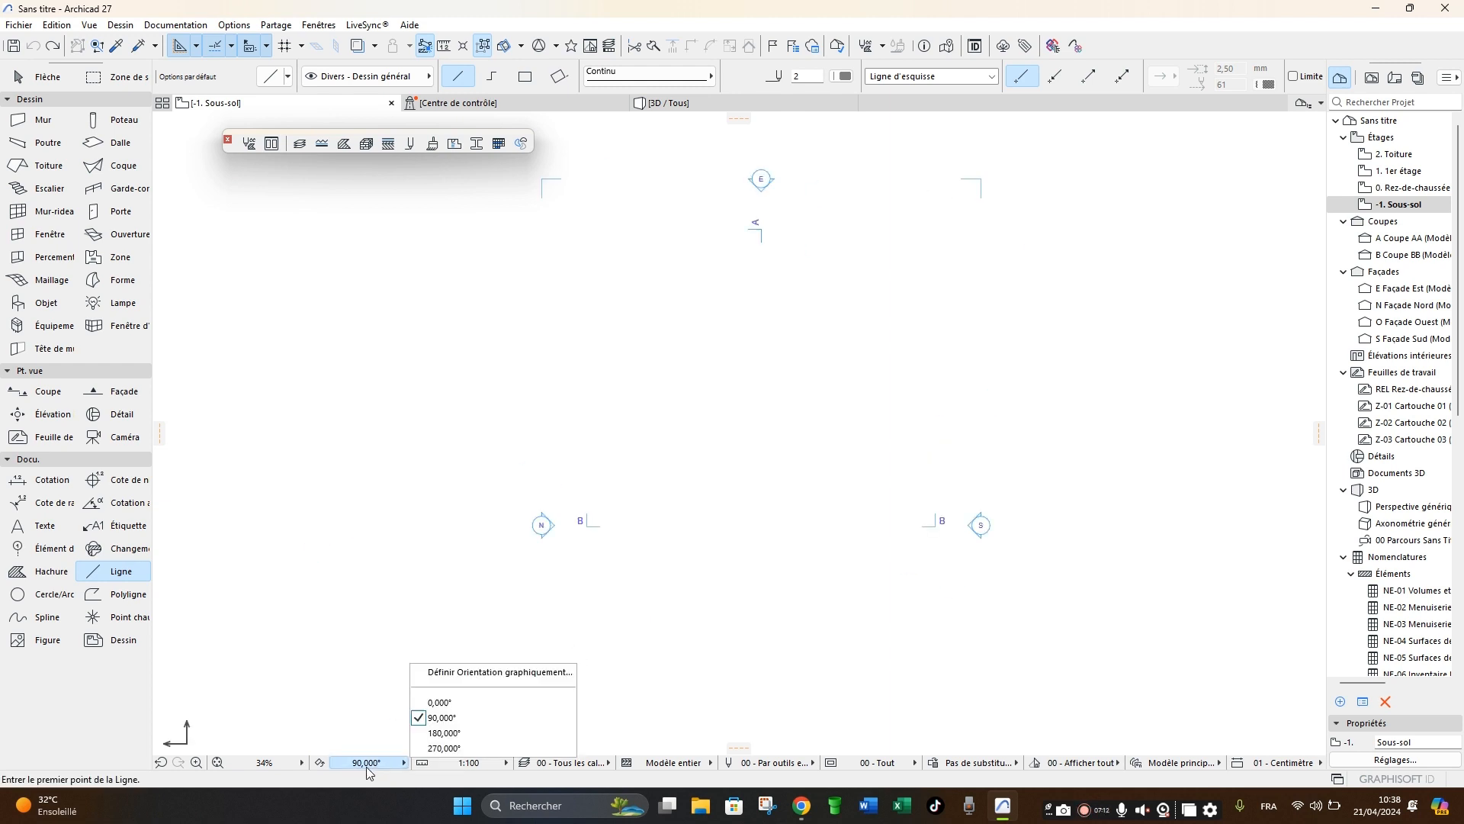
pyautogui.click(432, 733)
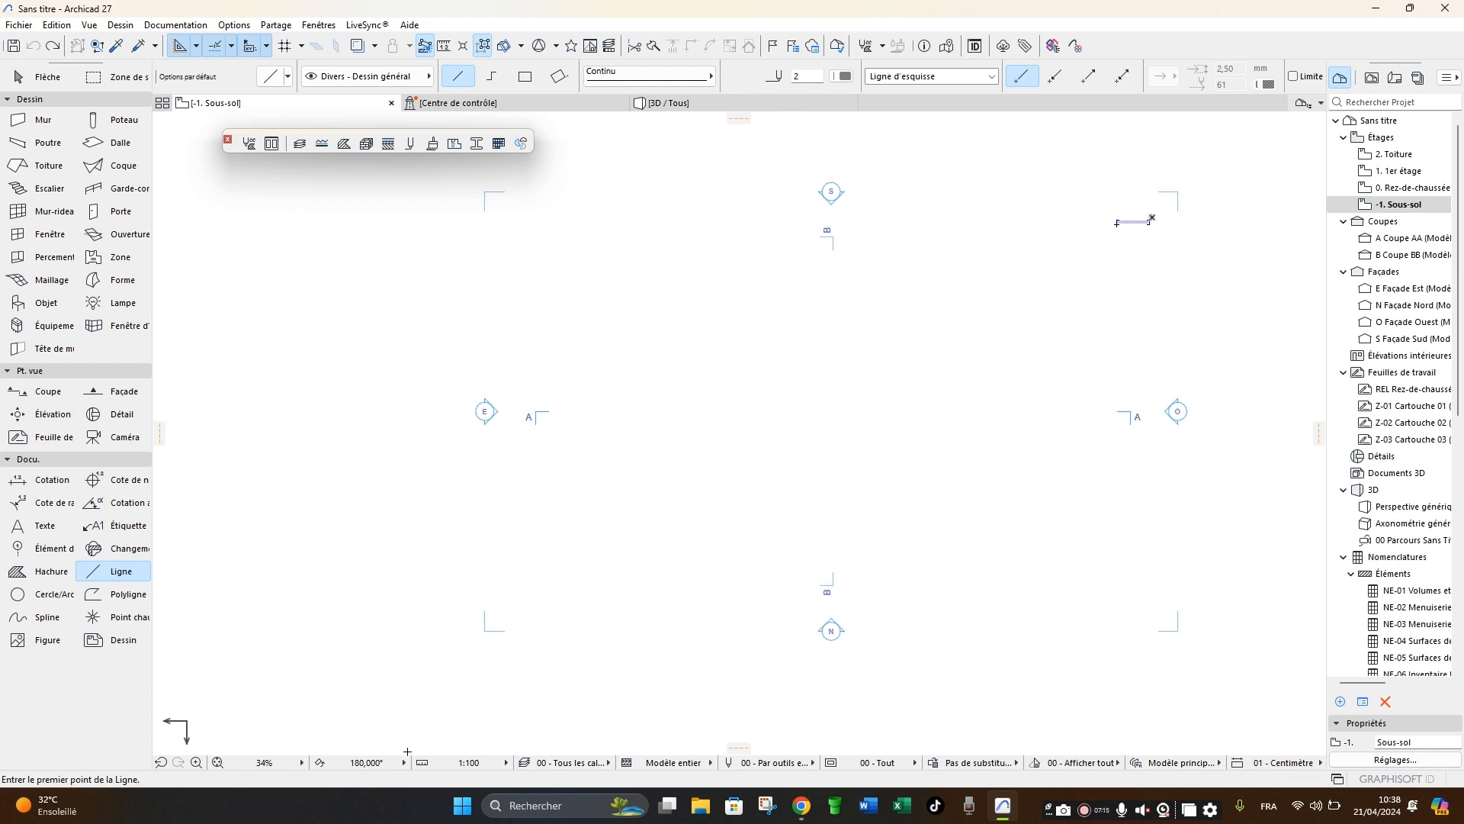
pyautogui.click(367, 765)
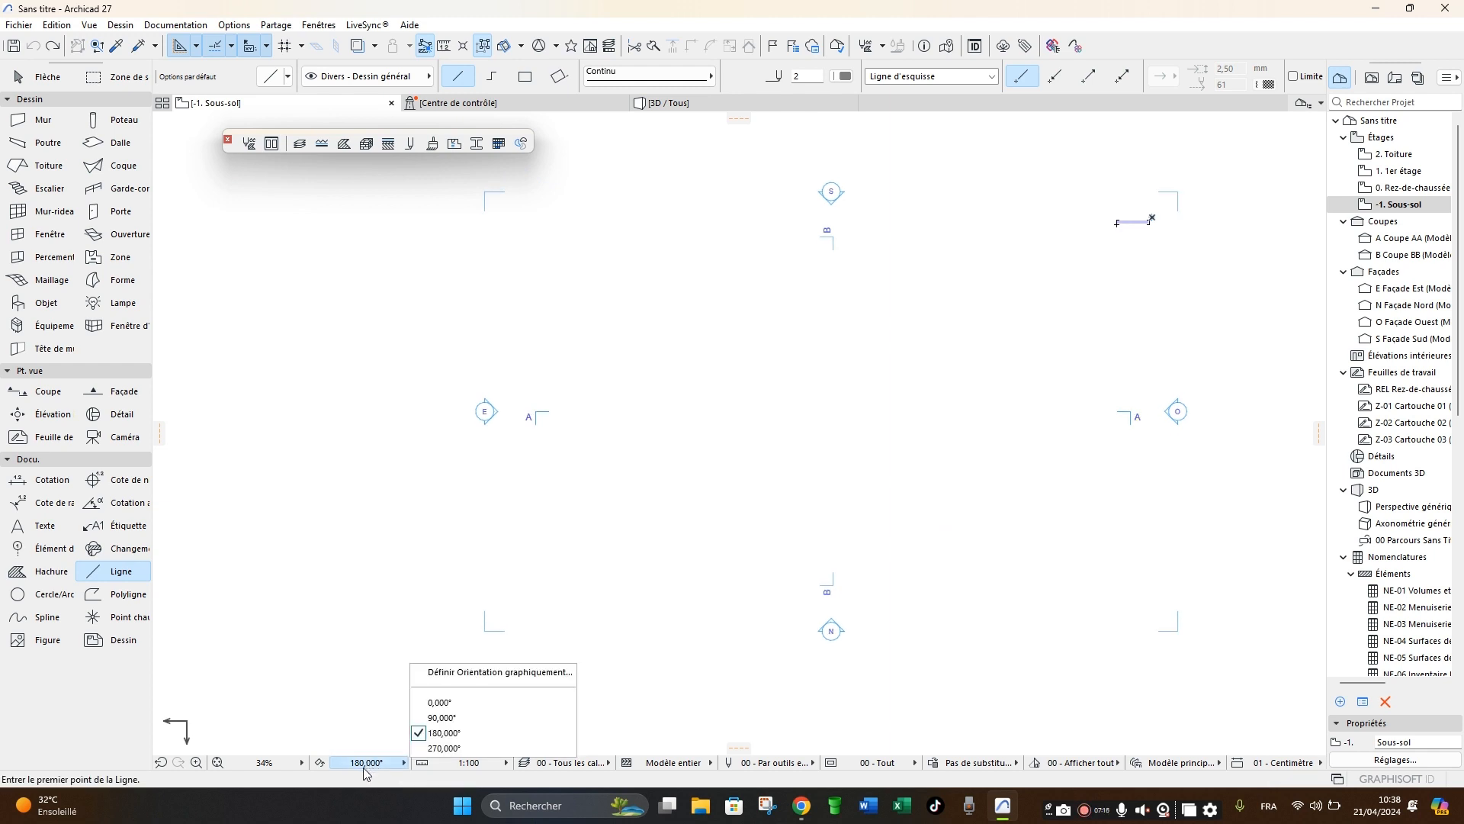
pyautogui.click(442, 703)
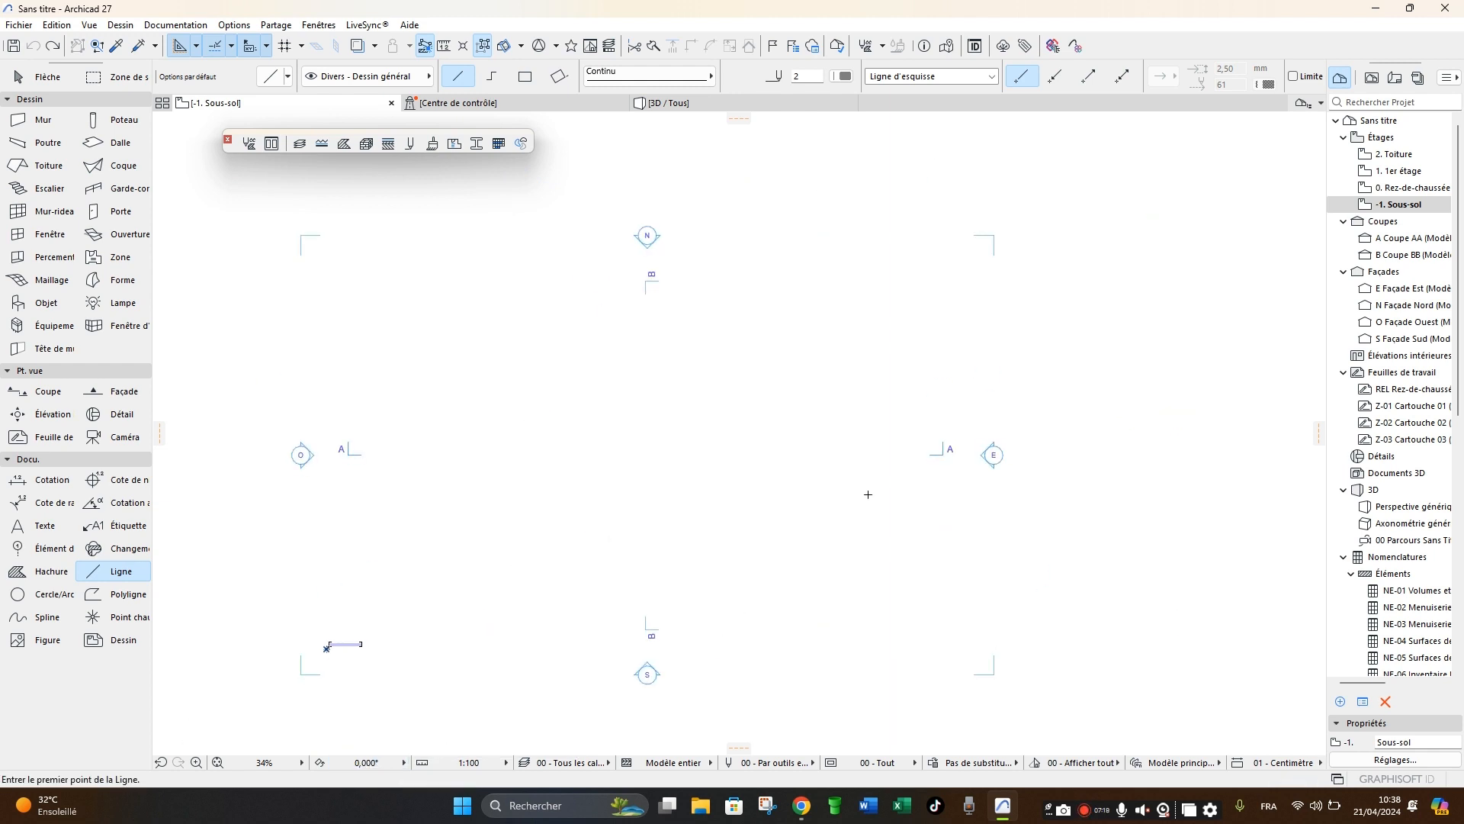
pyautogui.scroll(-2, 687, 431)
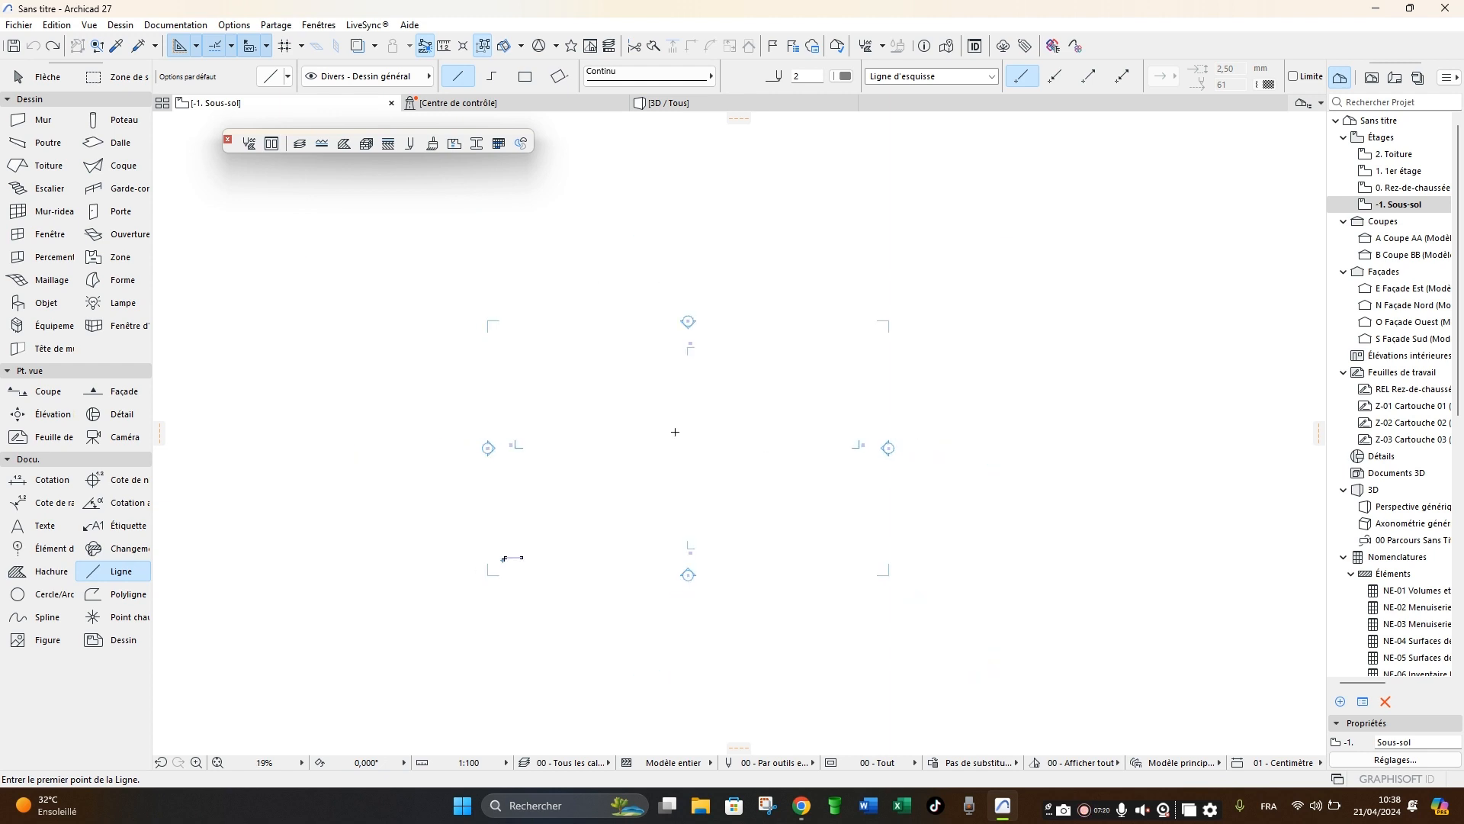
pyautogui.scroll(2, 664, 453)
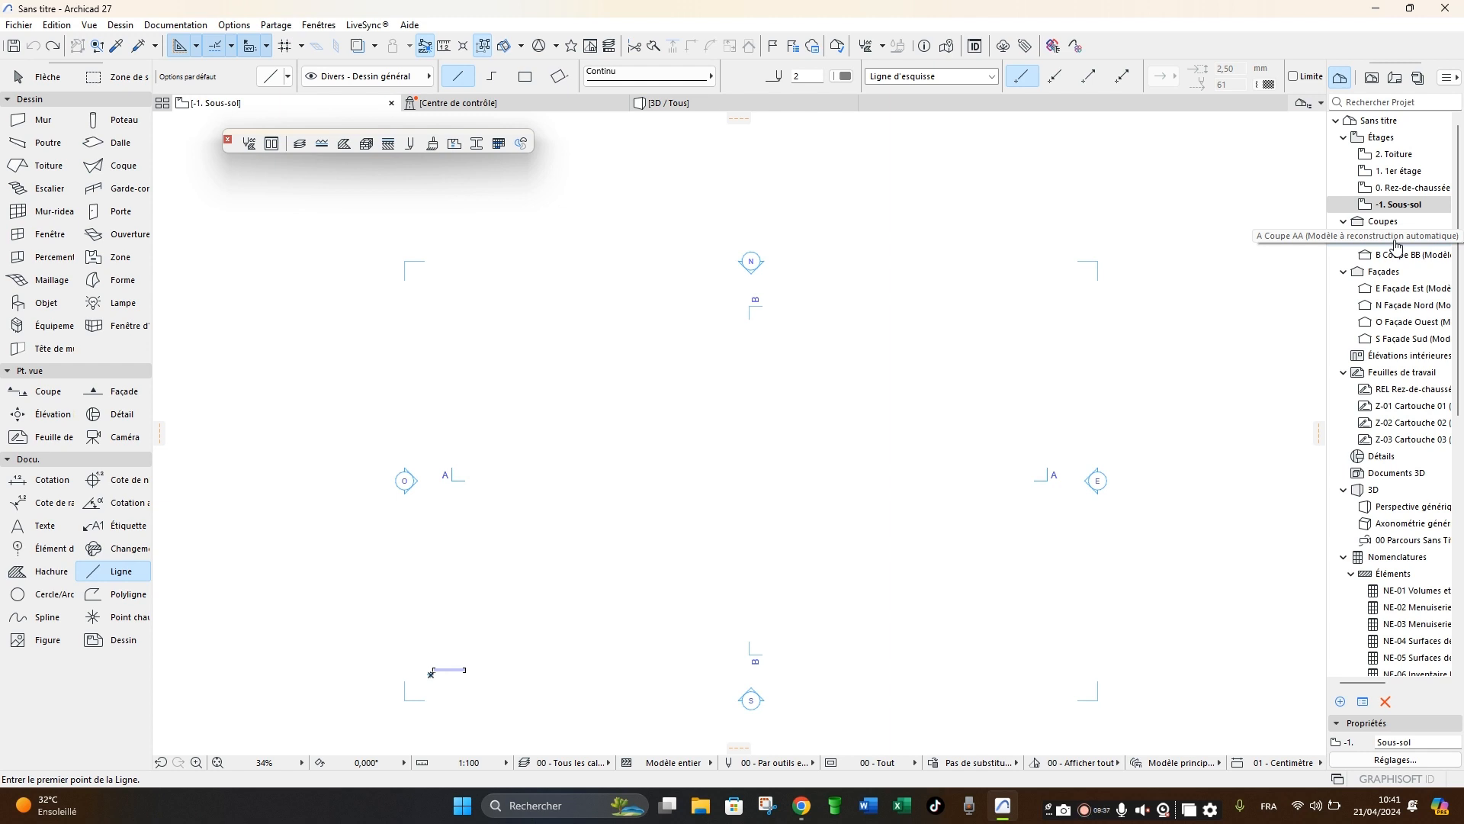
# View the 1er étage storey plan, return to the Sous-sol plan and select Rez-de-chaussée in the project's storey list.
pyautogui.click(1419, 189)
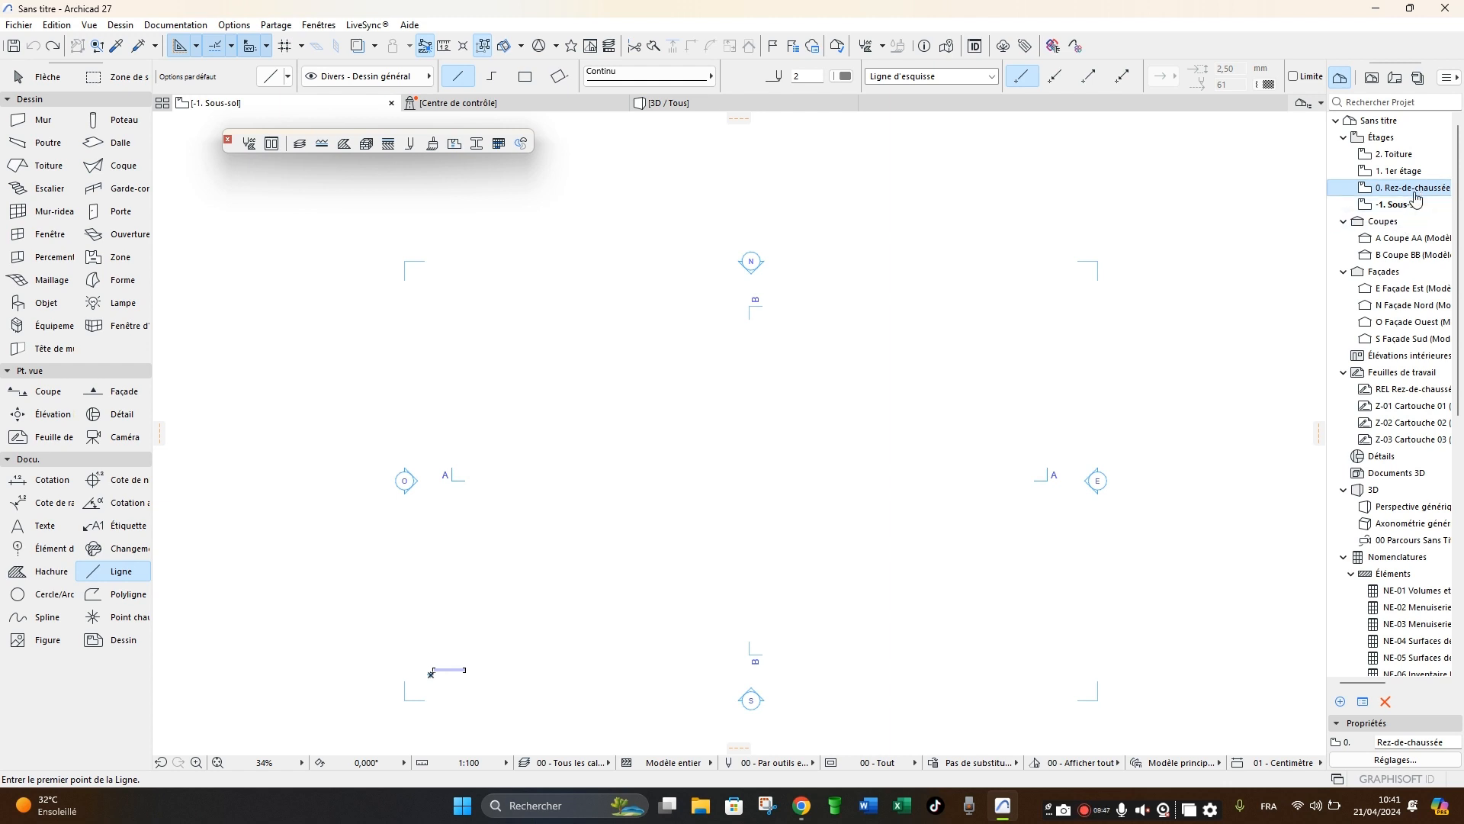
pyautogui.doubleClick(1399, 170)
pyautogui.click(1407, 159)
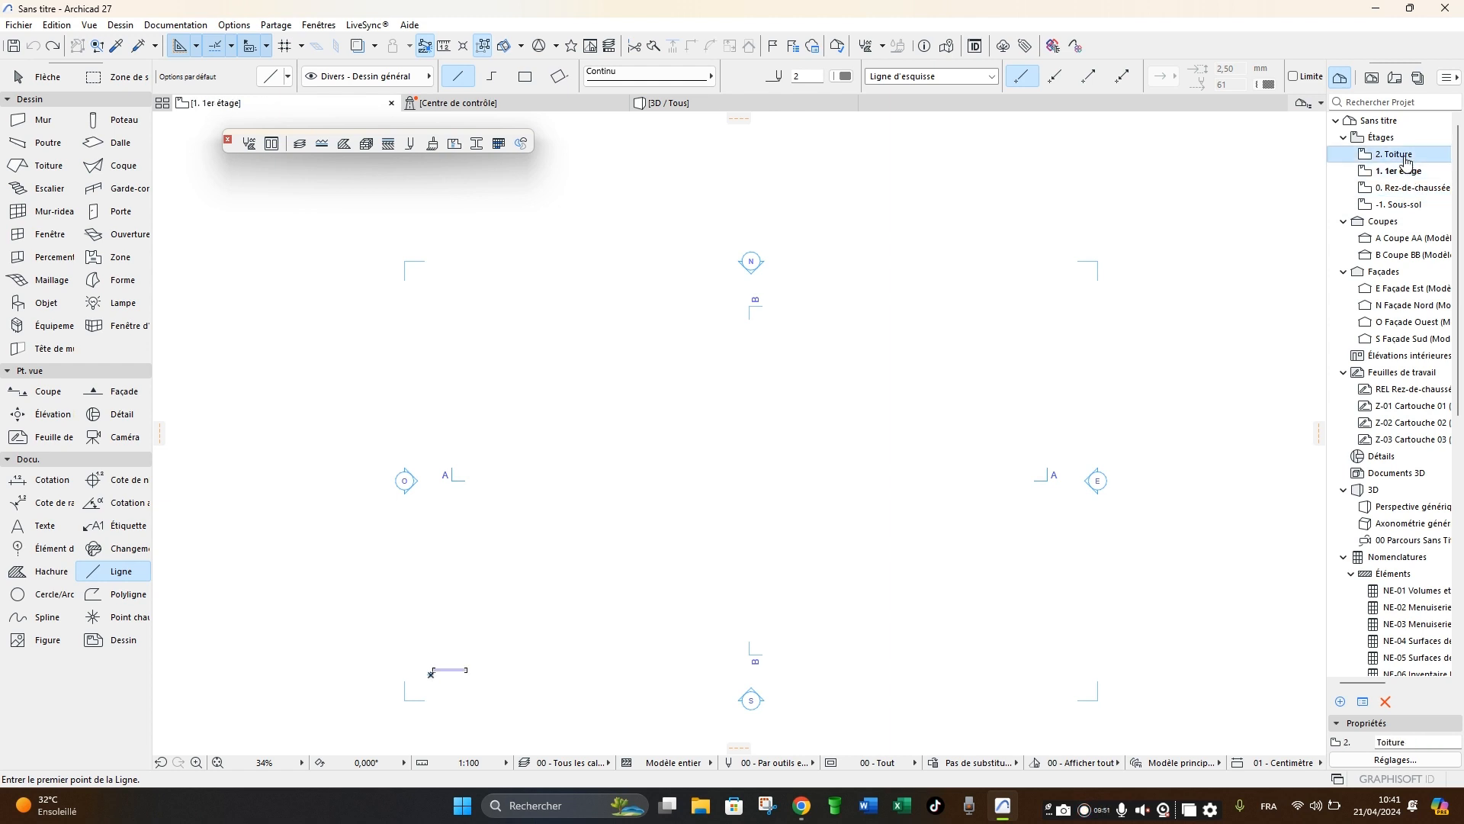
pyautogui.click(1400, 205)
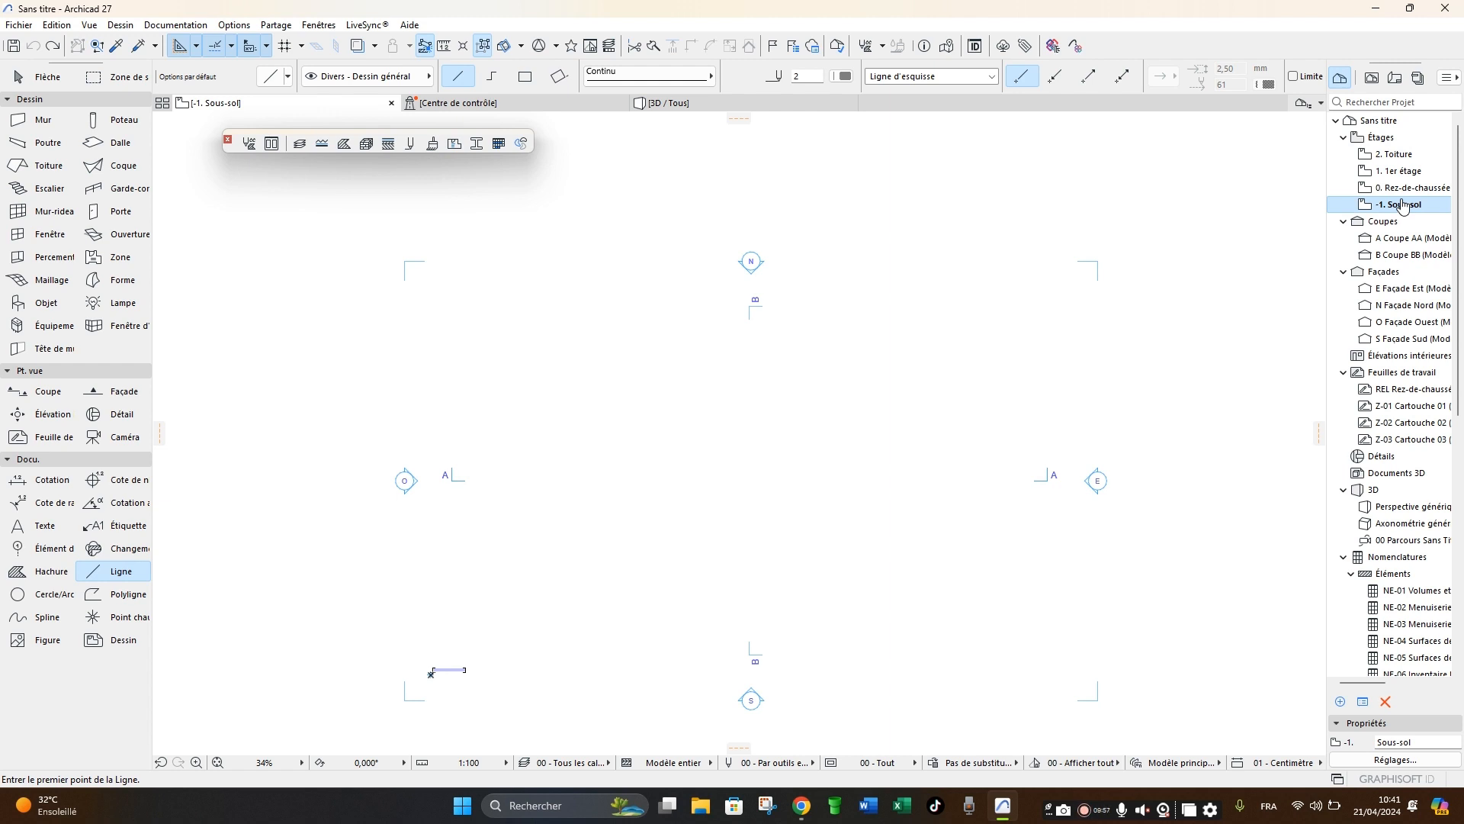
pyautogui.click(1404, 192)
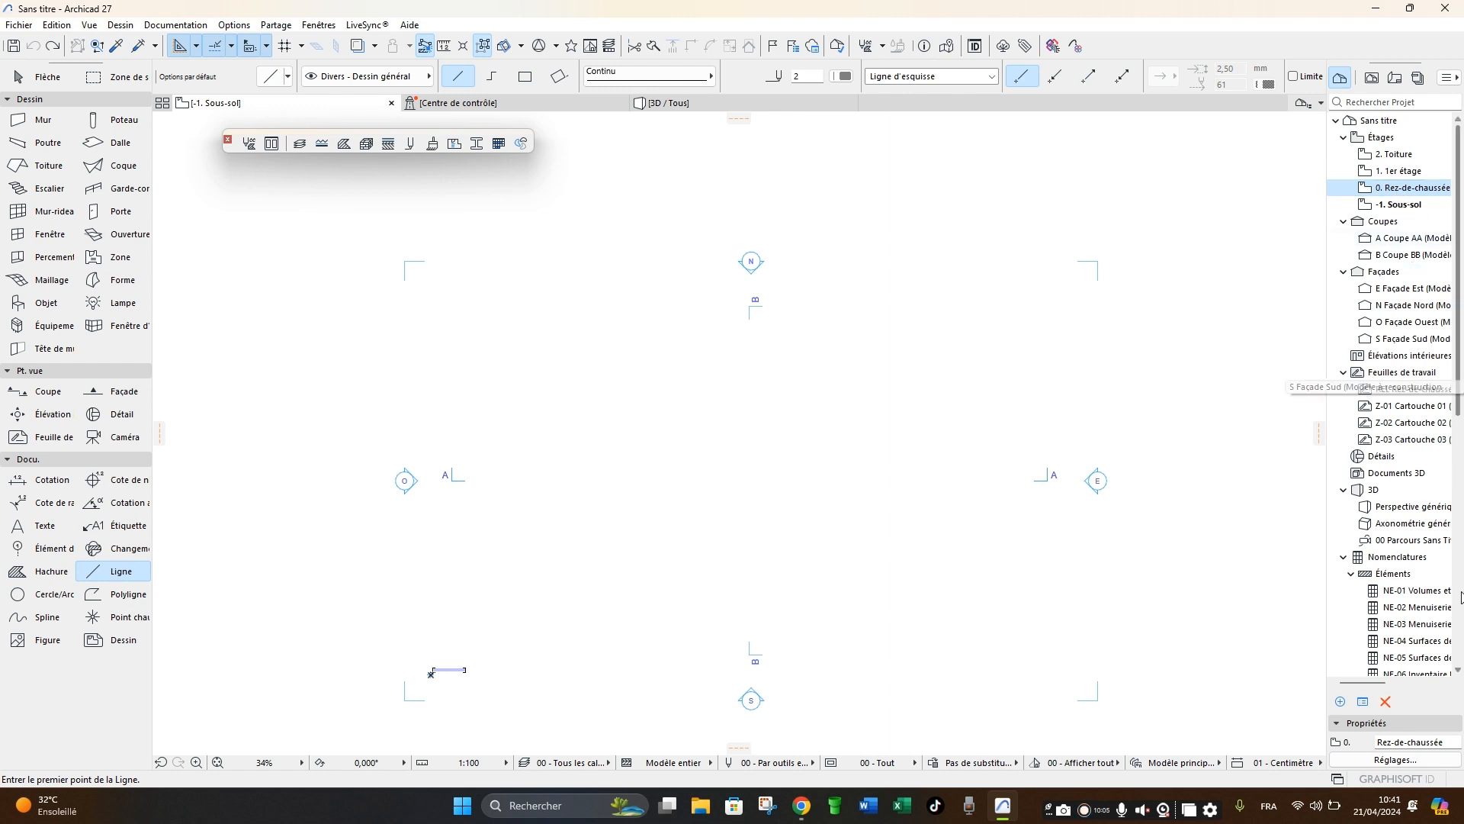
# In the storey settings, delete the Sous-sol storey and insert a storey named SOuterrain below Rez-de-chaussée.
pyautogui.click(1396, 761)
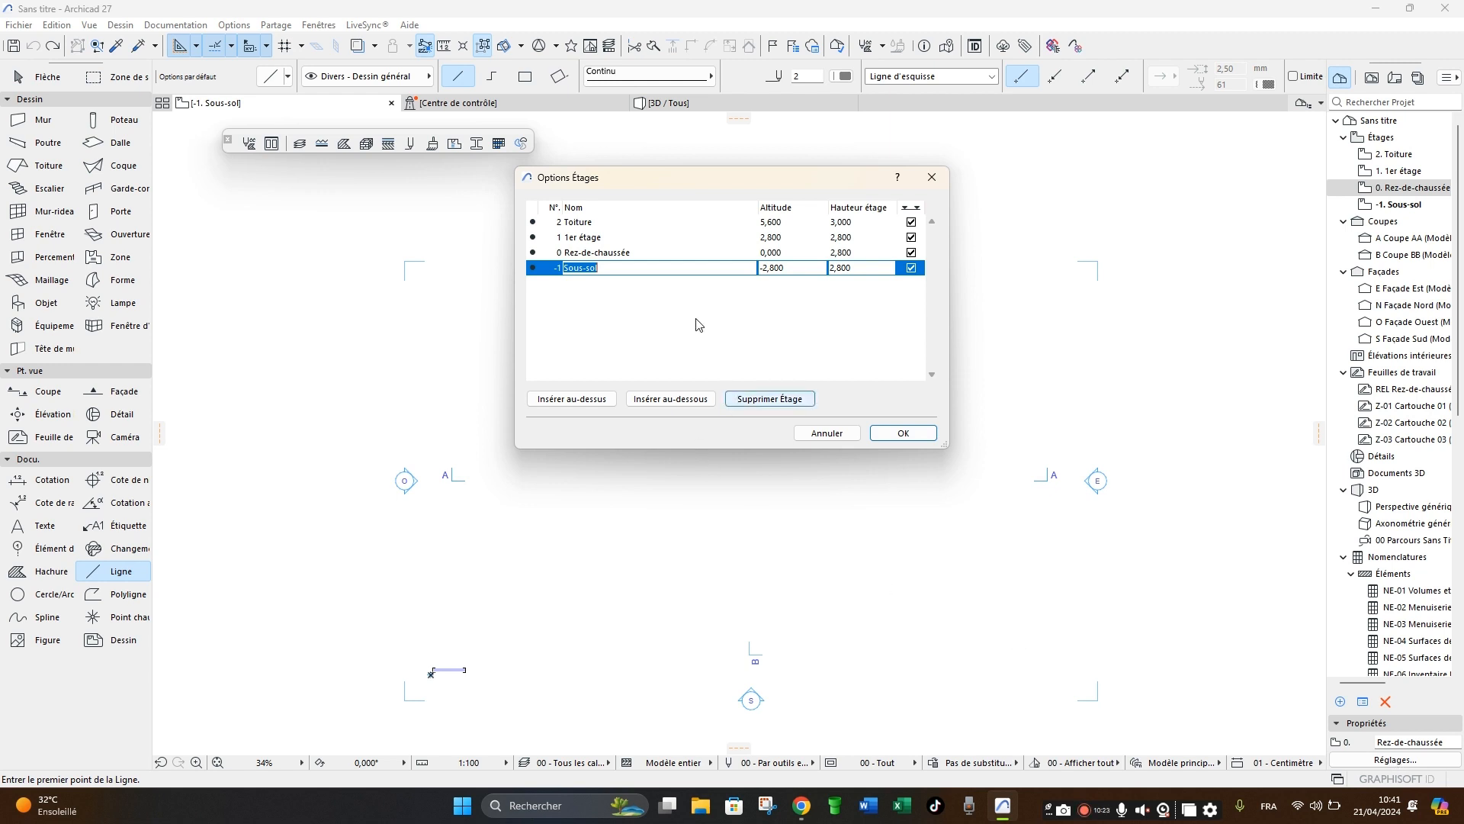
pyautogui.click(788, 266)
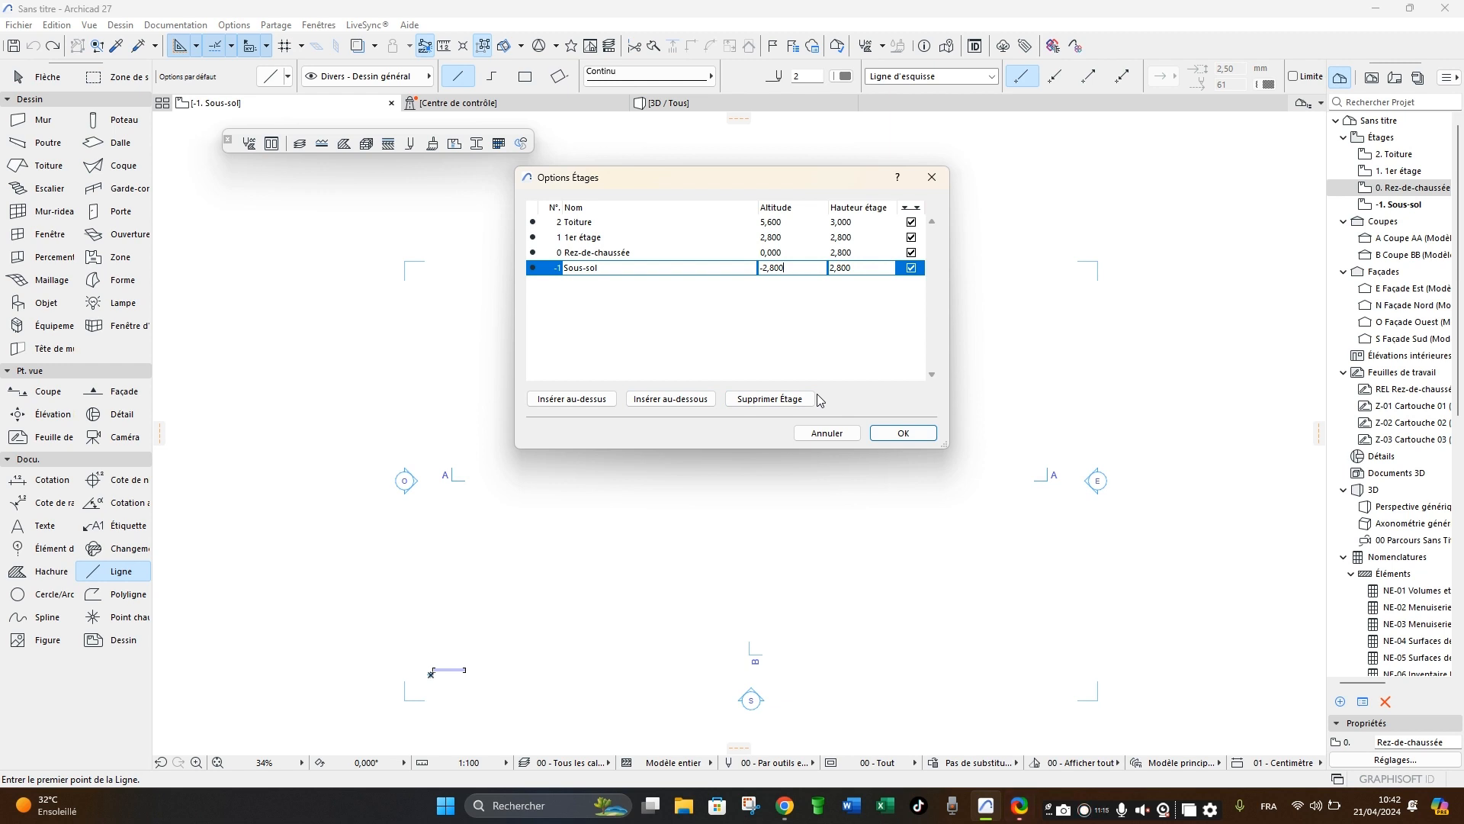
pyautogui.click(786, 400)
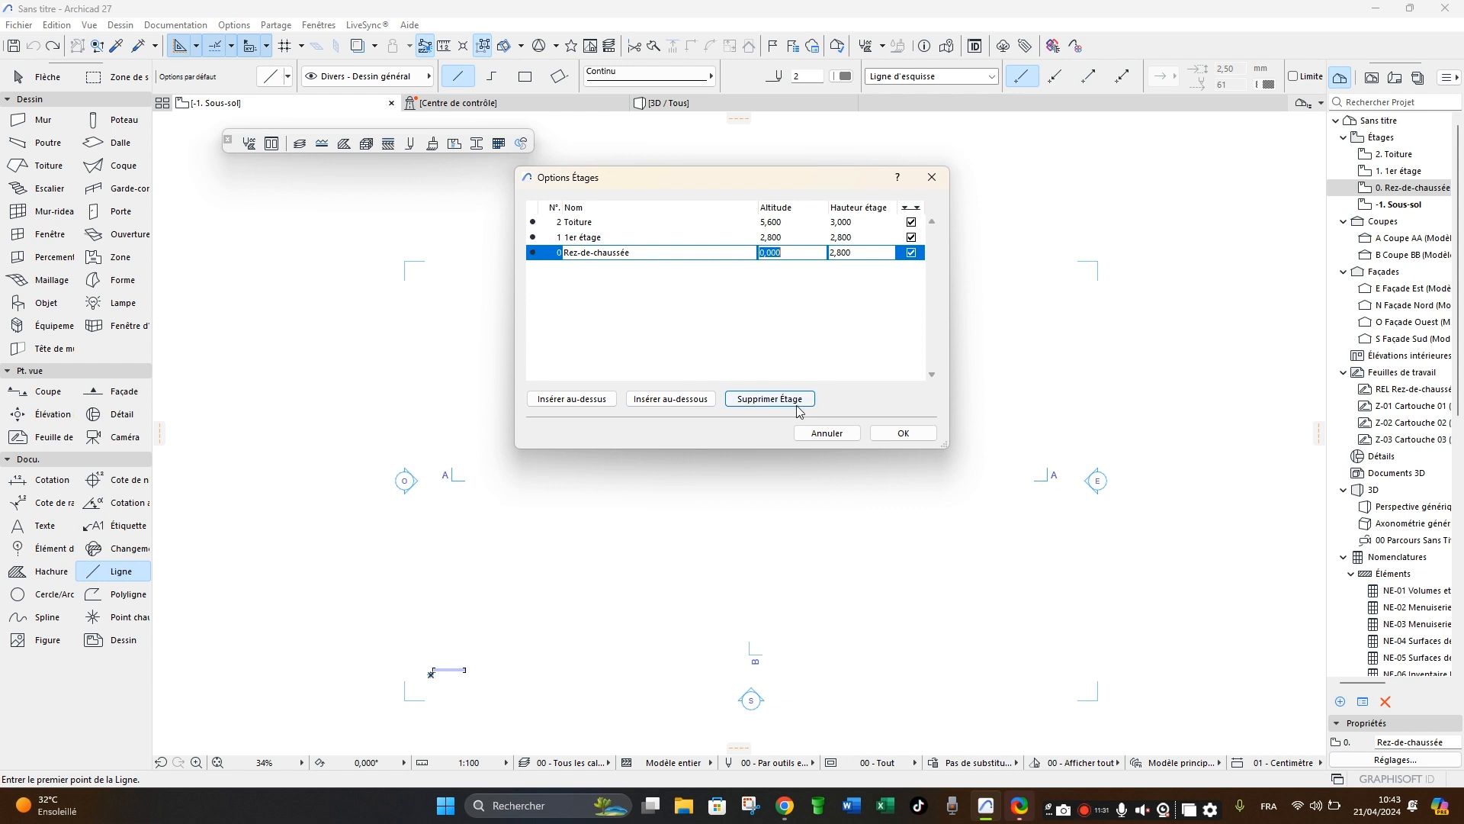
pyautogui.click(685, 399)
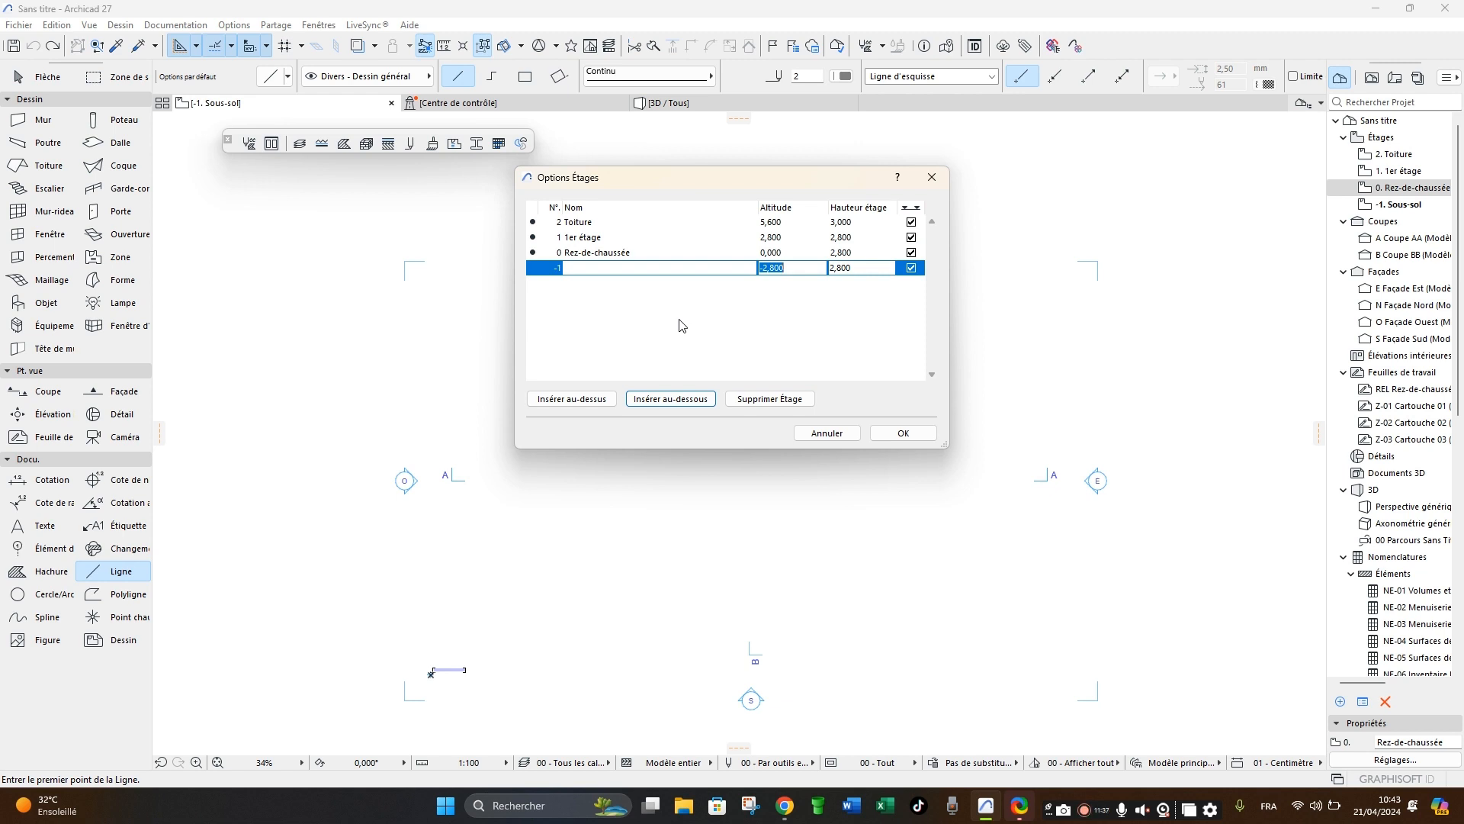
pyautogui.click(580, 268)
pyautogui.write('SOuterrain')
# Rename the 1er étage storey Niveau etgae 1 and Toiture R+2, and insert a storey named Niveau fini above R+2.
pyautogui.click(612, 254)
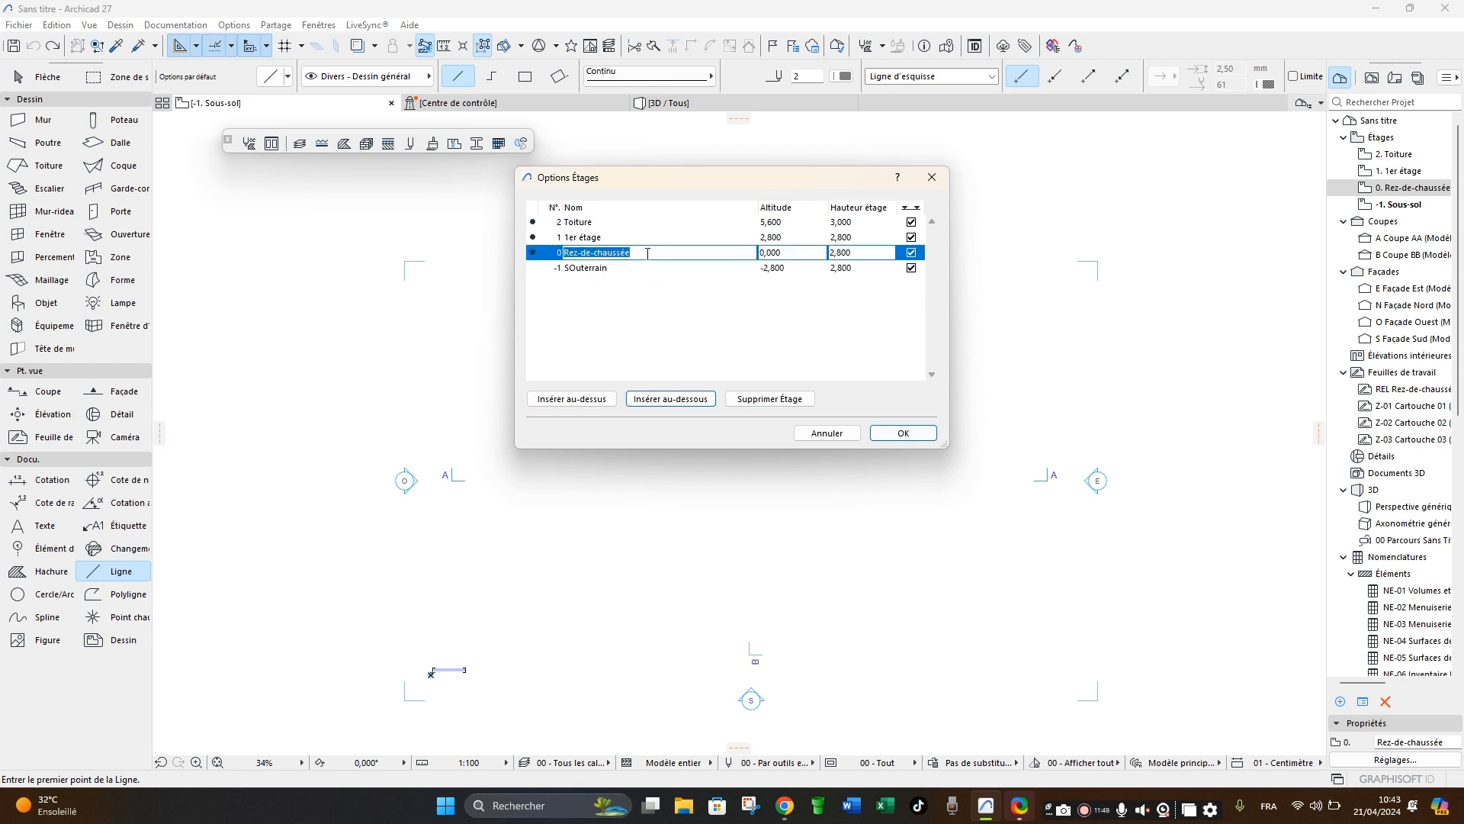
pyautogui.click(613, 238)
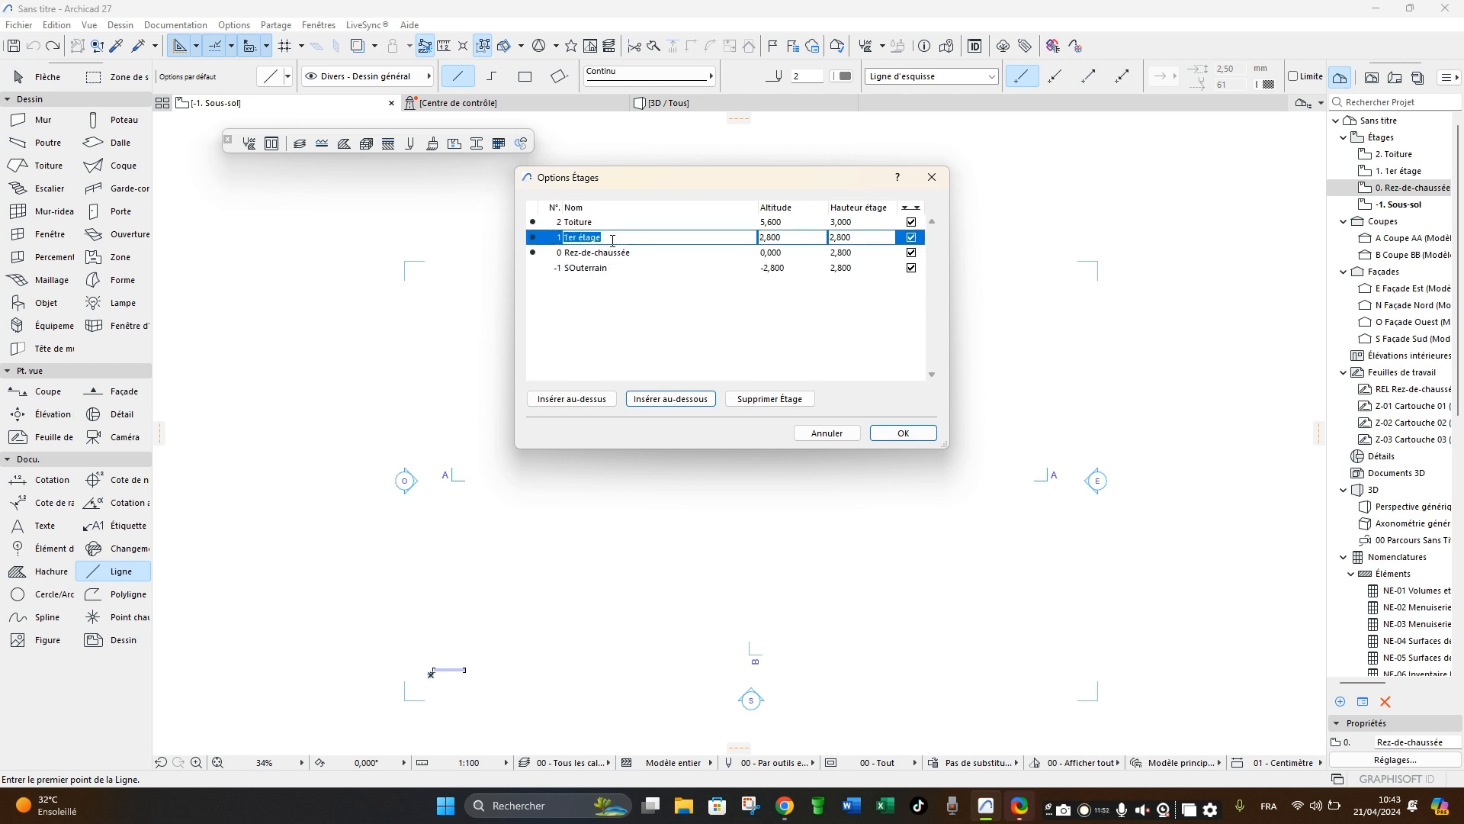
pyautogui.write('Niveau etgae 1')
pyautogui.click(595, 224)
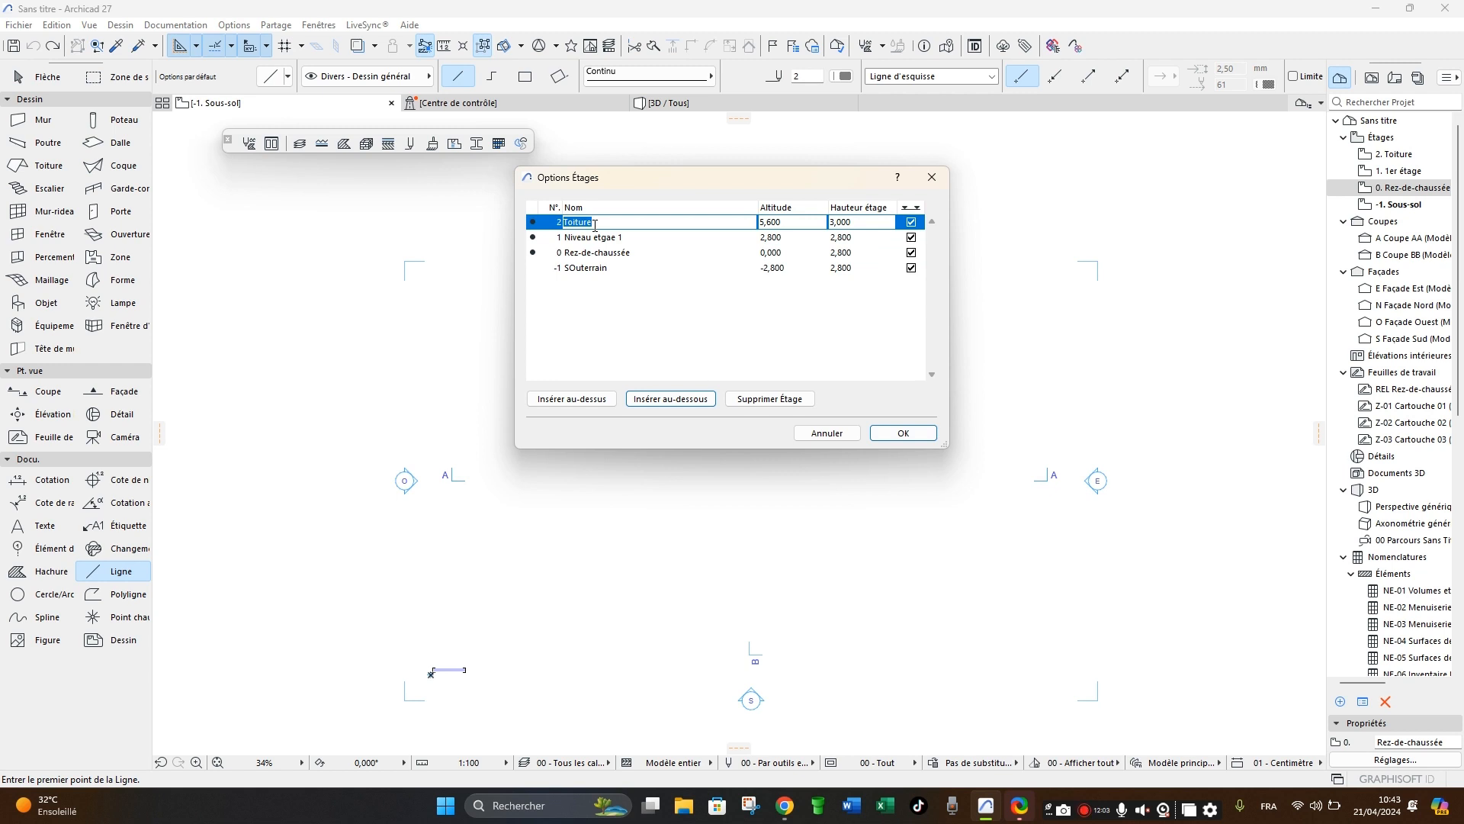
pyautogui.write('R+2')
pyautogui.click(604, 402)
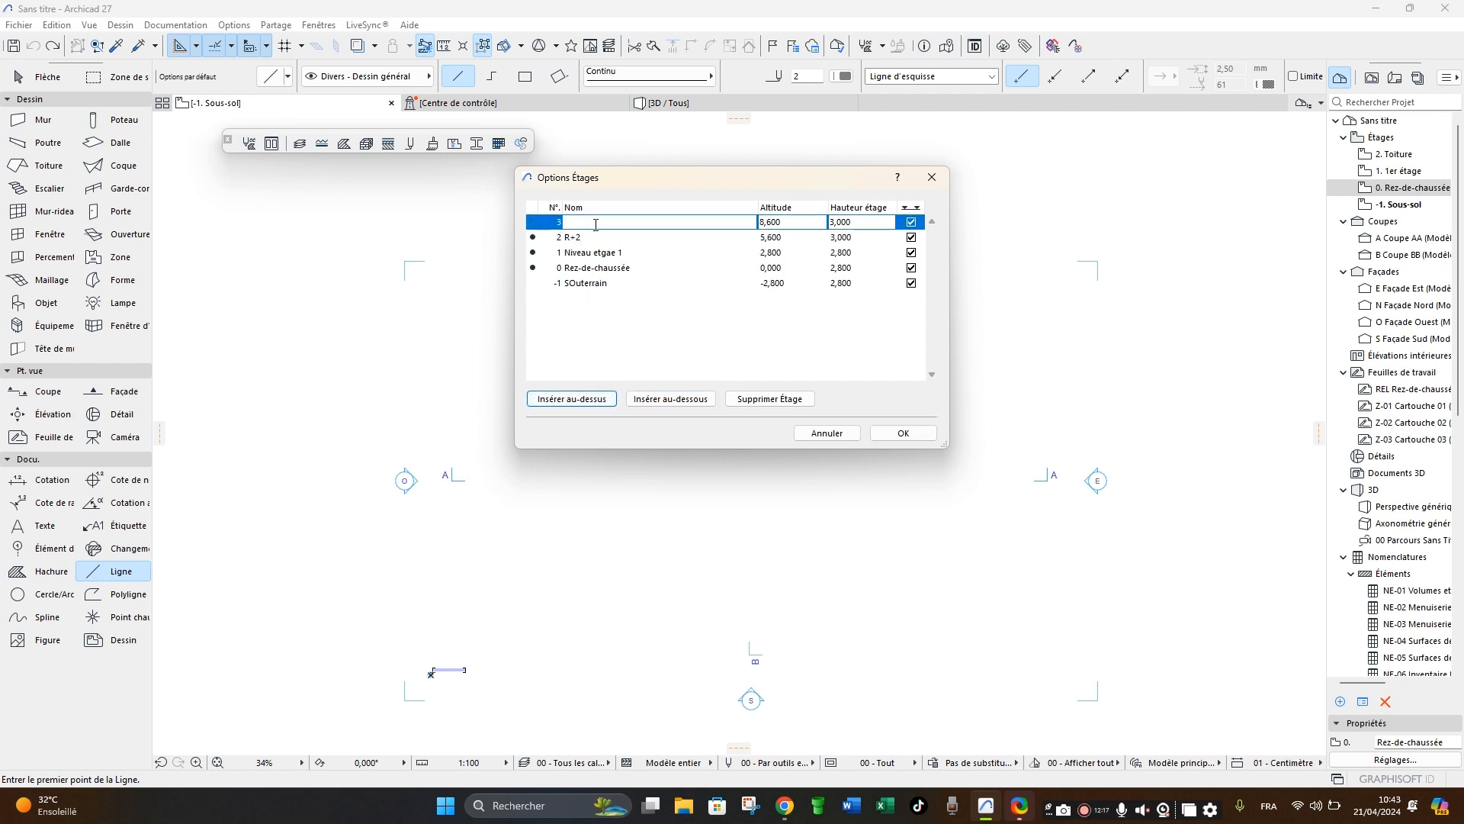
pyautogui.write('Niveau fini')
# Set the storey height of Rez-de-chaussée to 3,9 m.
pyautogui.click(851, 253)
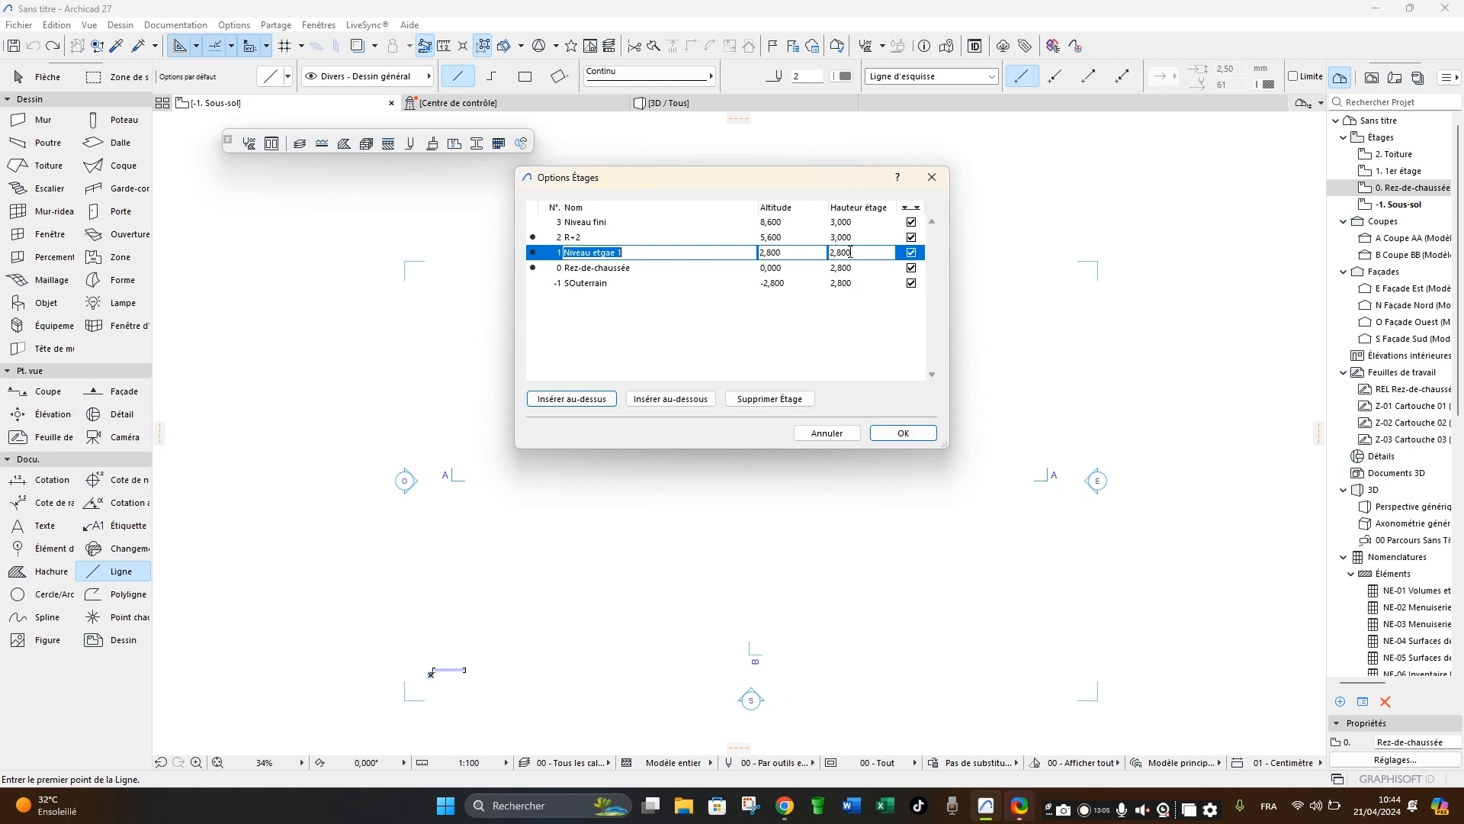
pyautogui.click(851, 269)
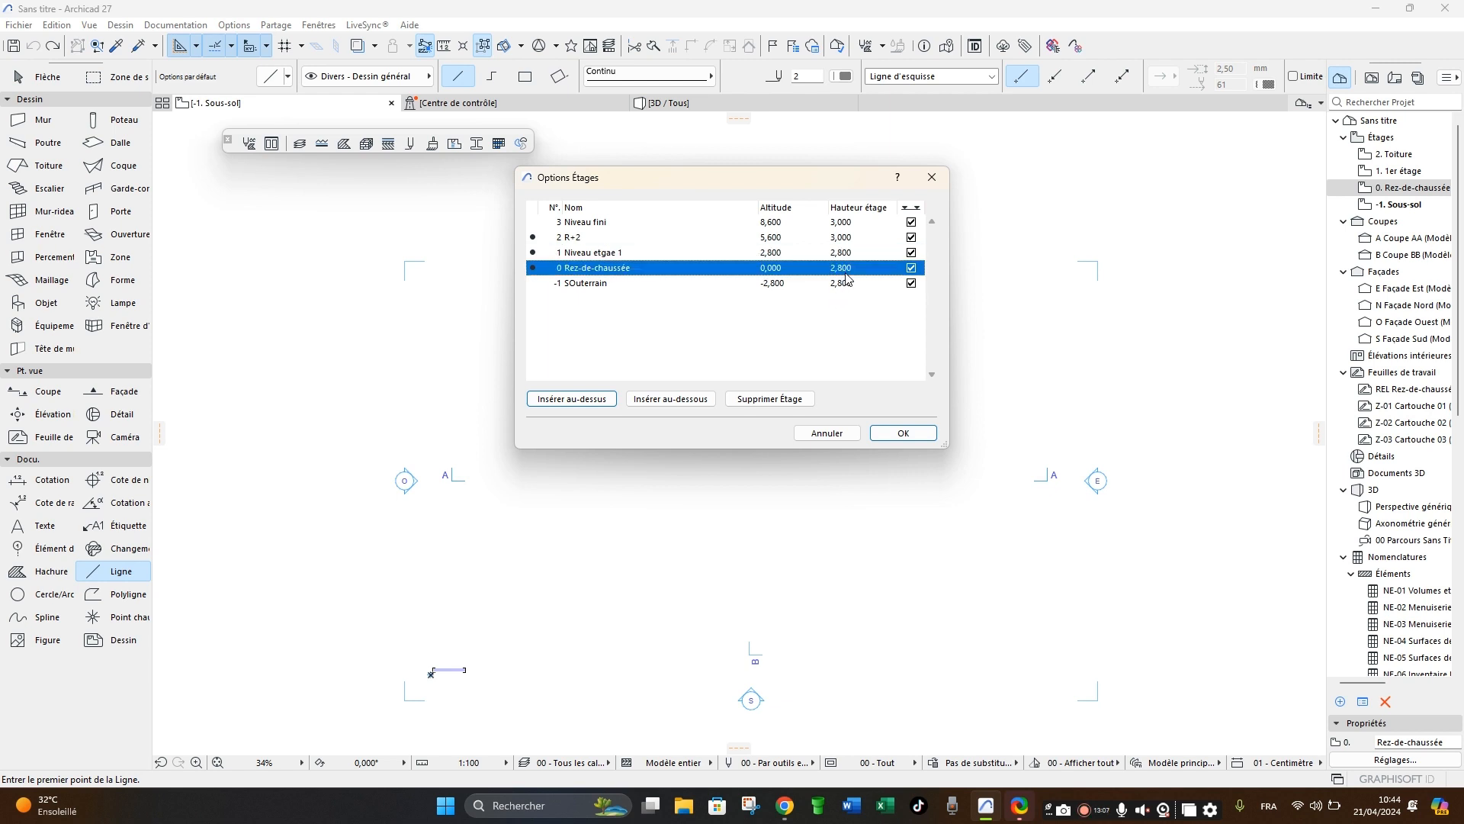
pyautogui.doubleClick(853, 268)
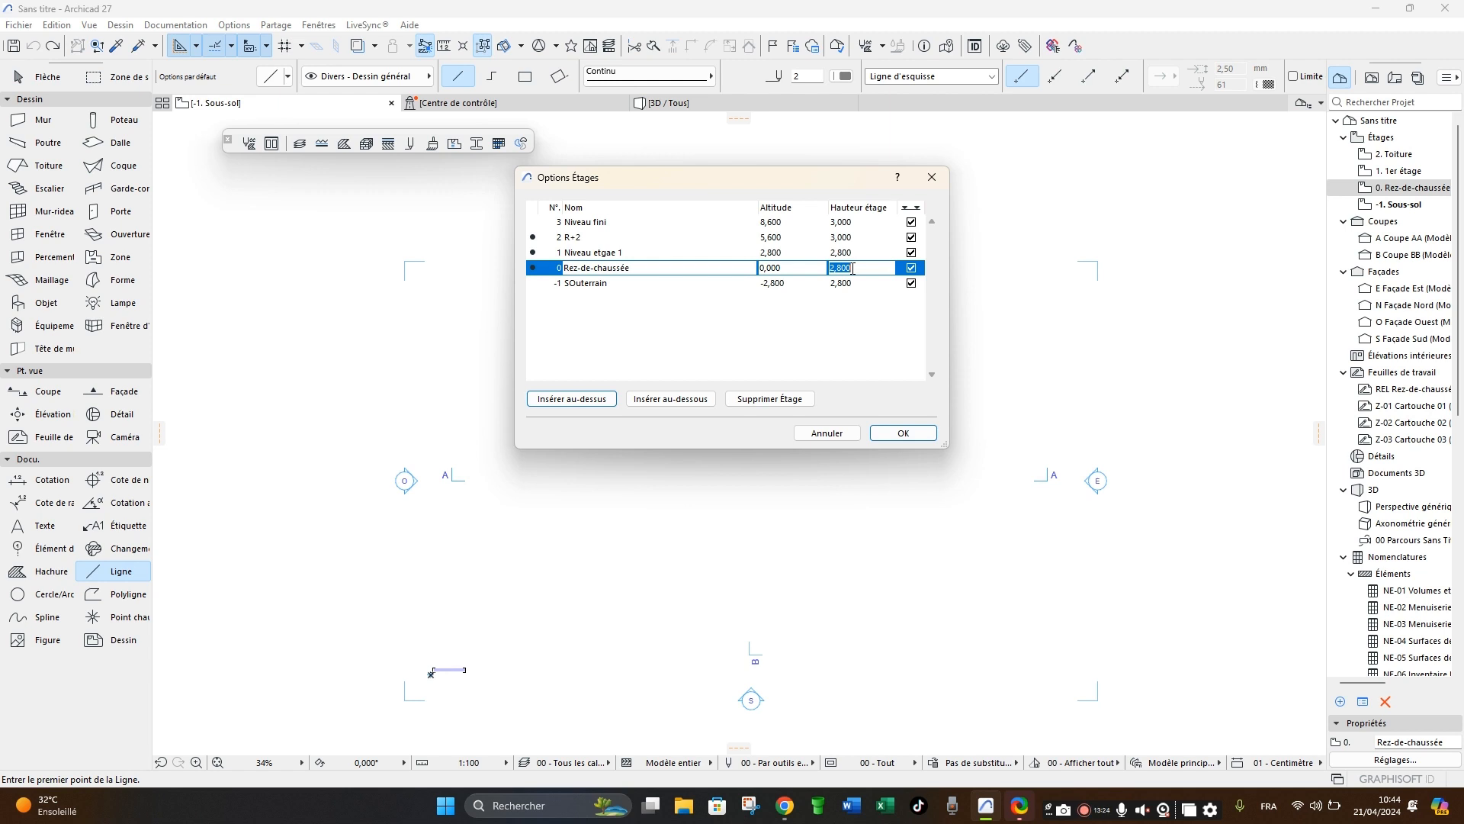
pyautogui.write('0,5+')
pyautogui.press('Return')
pyautogui.write('0,5+3,2')
pyautogui.write('+0,2')
pyautogui.moveTo(879, 268); pyautogui.dragTo(831, 271)
pyautogui.write('3,9')
pyautogui.press('Return')
# Set the storey heights of Niveau etgae 1, R+2, Niveau fini and SOuterrain to 3,4 m each.
pyautogui.click(843, 254)
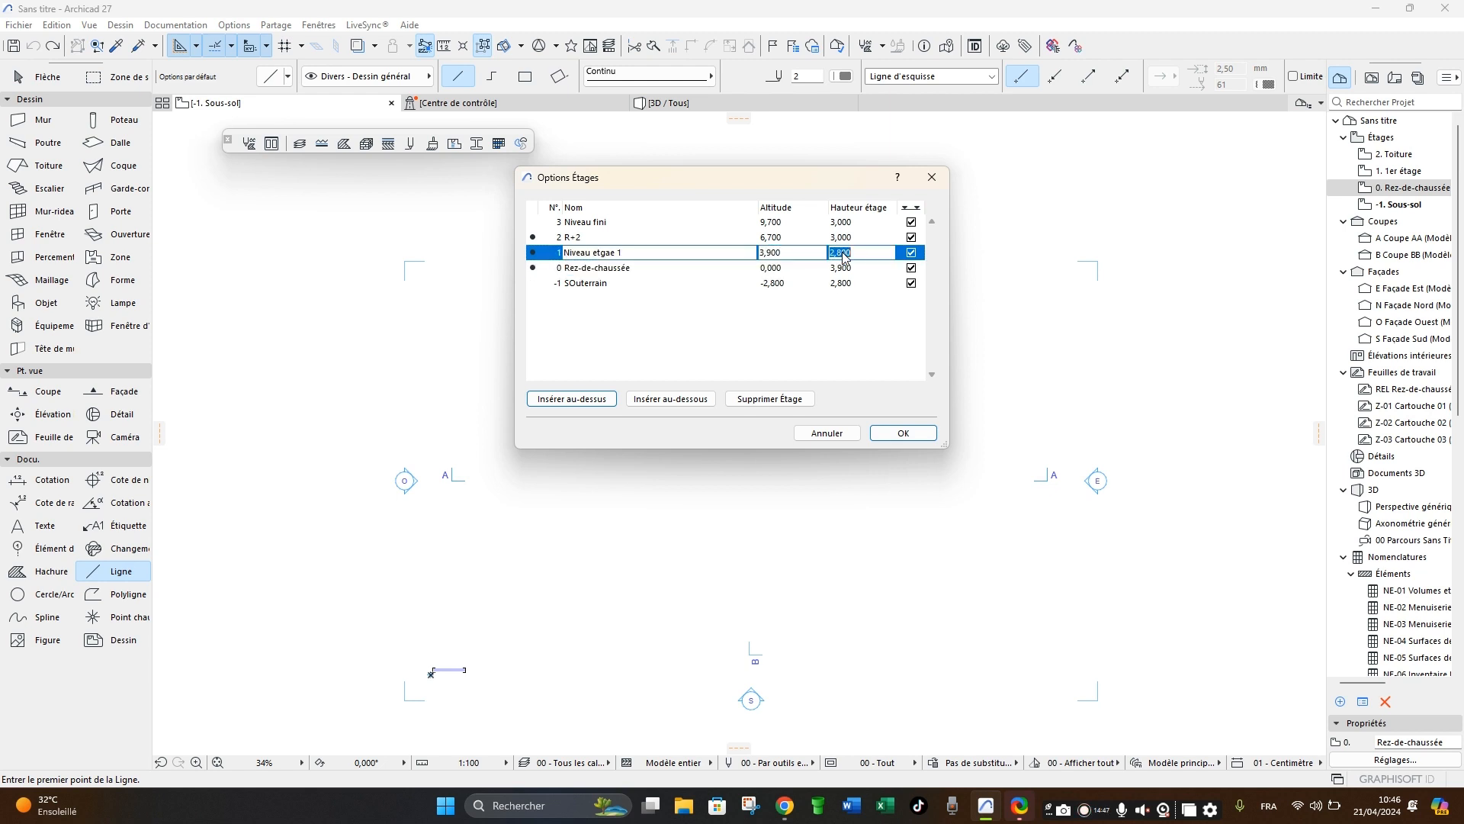
pyautogui.write('3,4')
pyautogui.press('Return')
pyautogui.click(850, 236)
pyautogui.write('3,4')
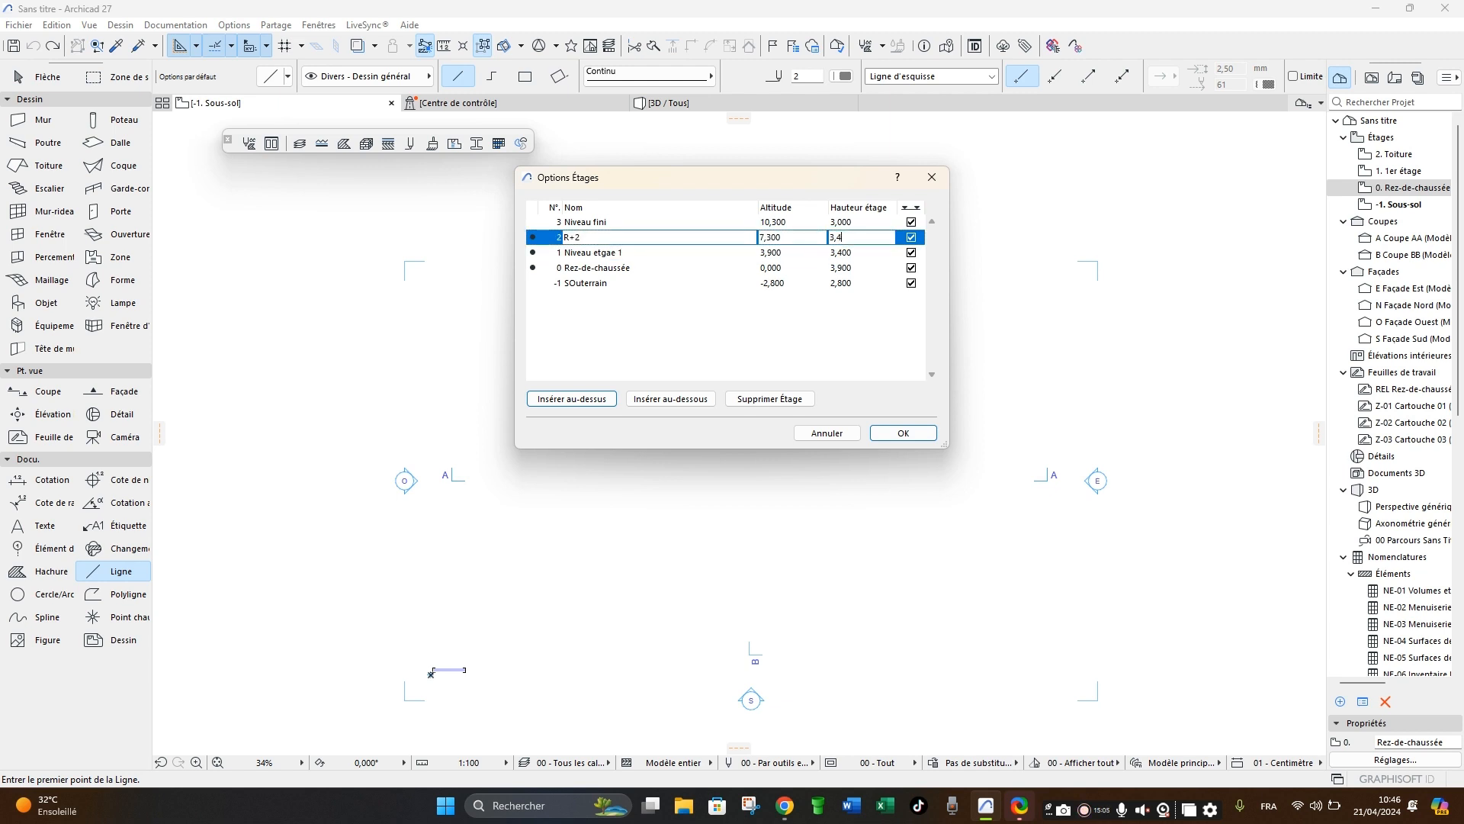
pyautogui.click(854, 222)
pyautogui.write('3,4')
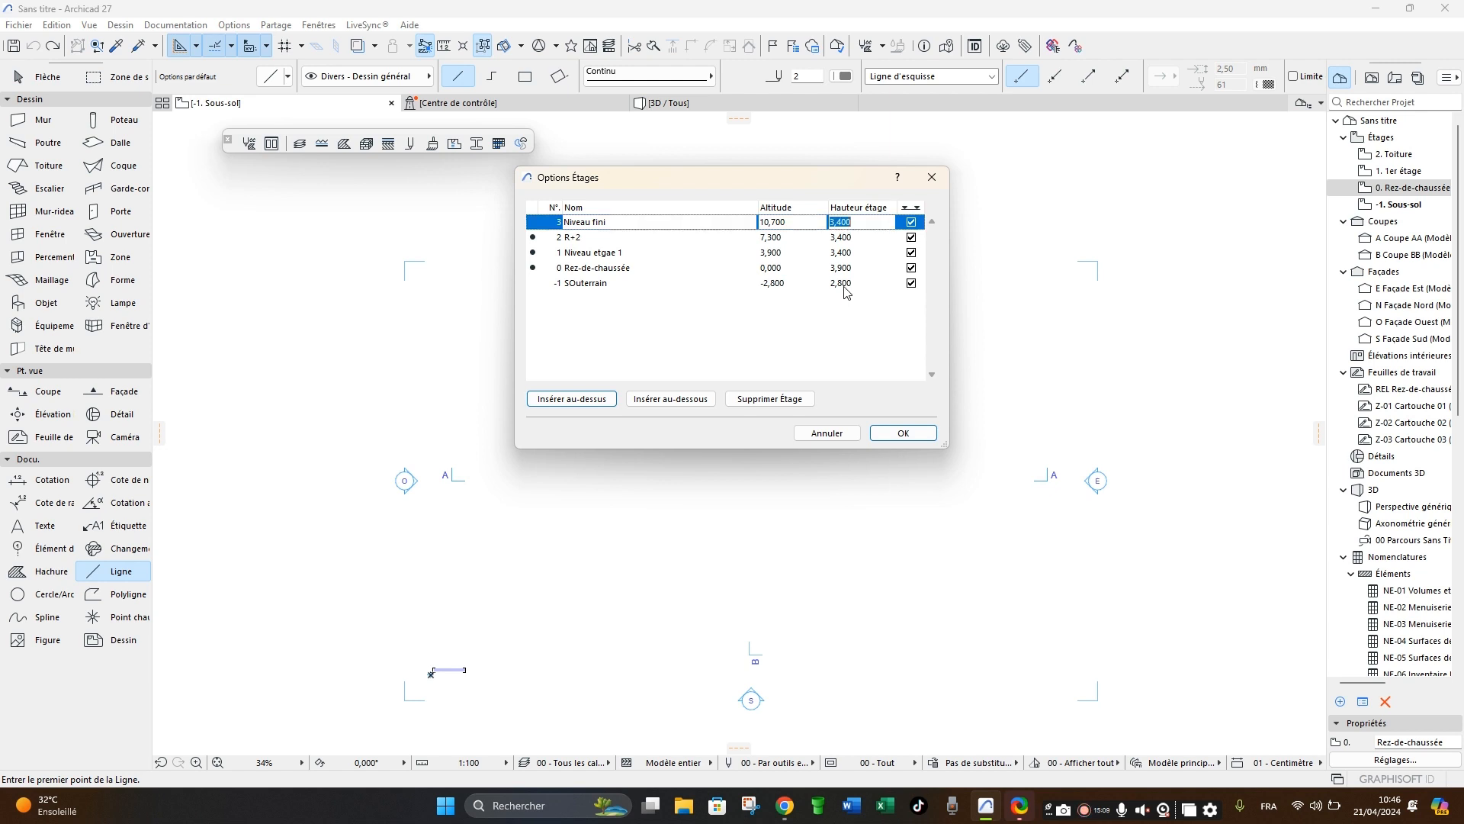
pyautogui.click(844, 289)
pyautogui.write('3,4')
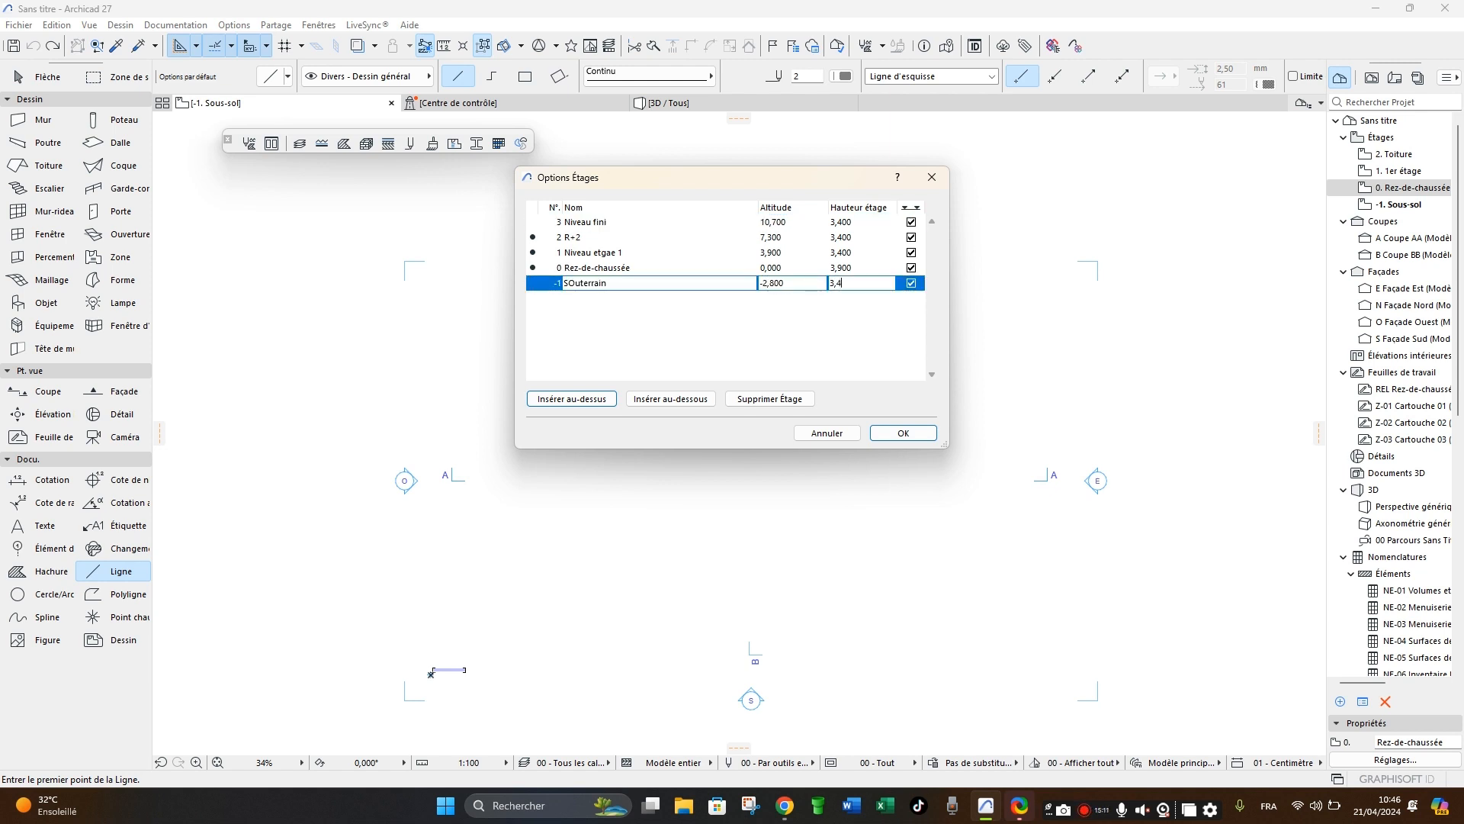
pyautogui.press('Return')
# Check the storey rows, apply the storey settings and confirm deleting the old storey despite its linked markers.
pyautogui.click(639, 238)
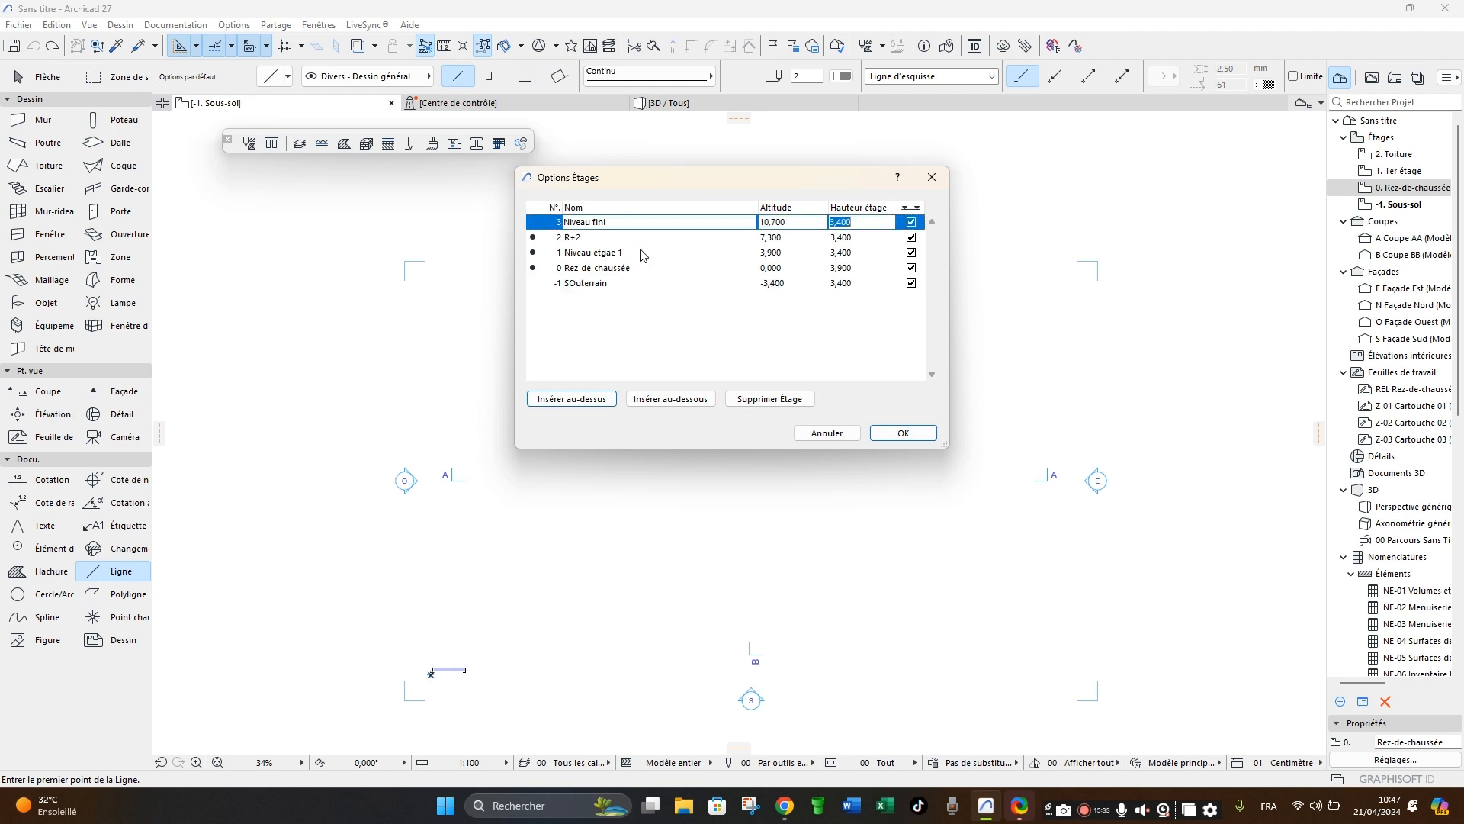
pyautogui.click(643, 253)
pyautogui.click(636, 269)
pyautogui.click(639, 283)
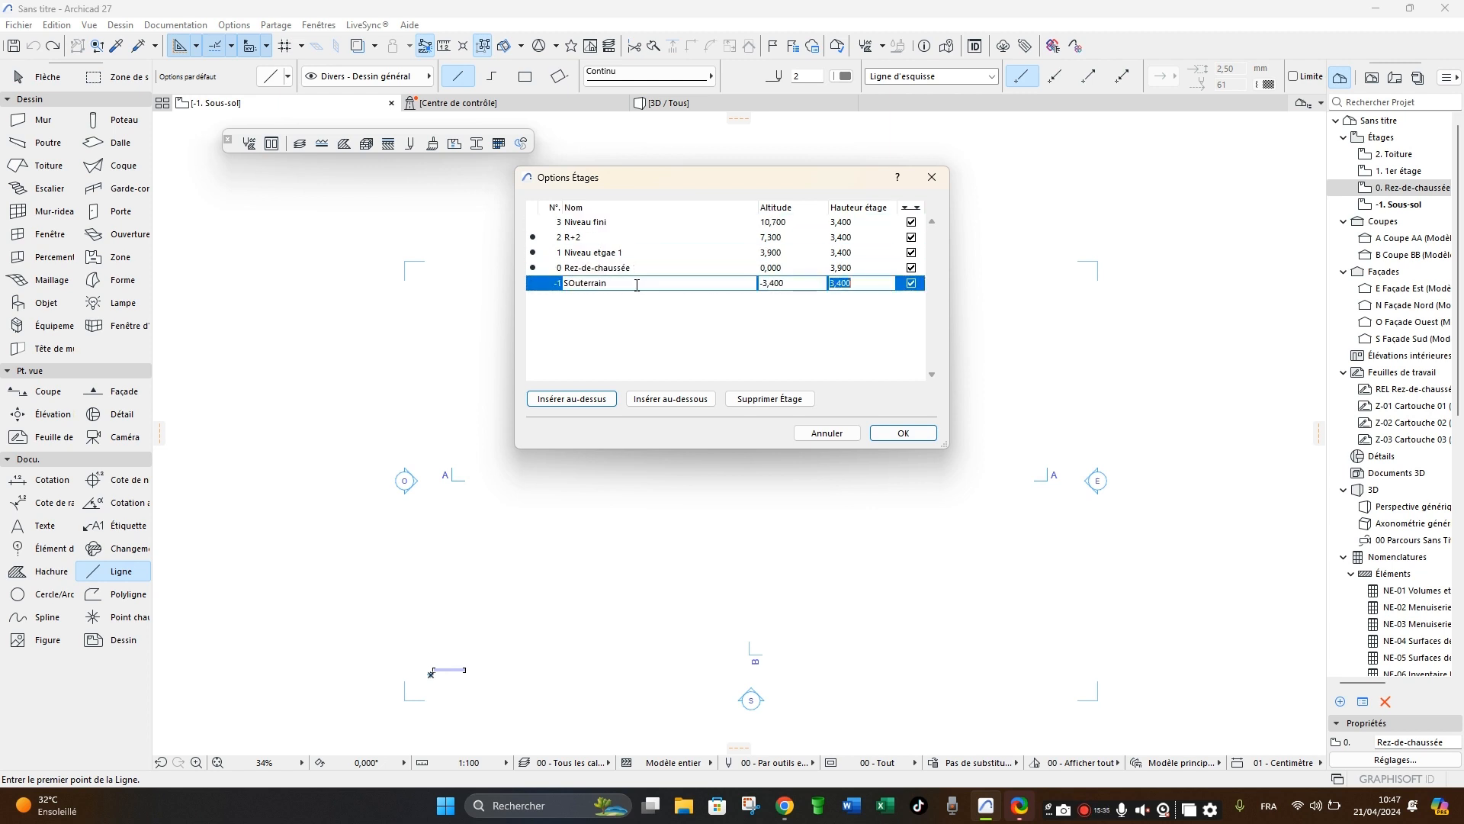
pyautogui.click(662, 242)
pyautogui.click(661, 268)
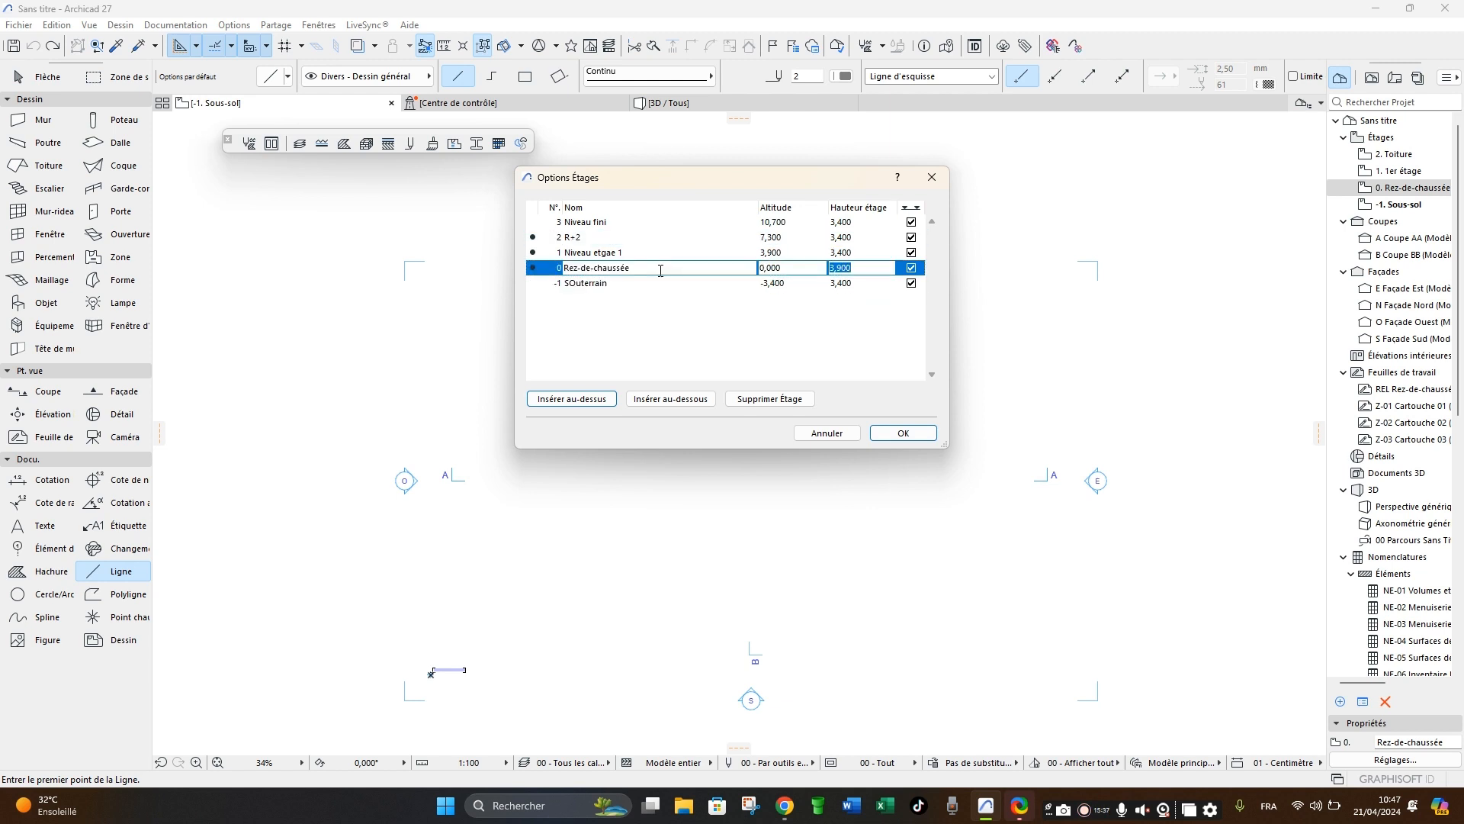
pyautogui.click(891, 434)
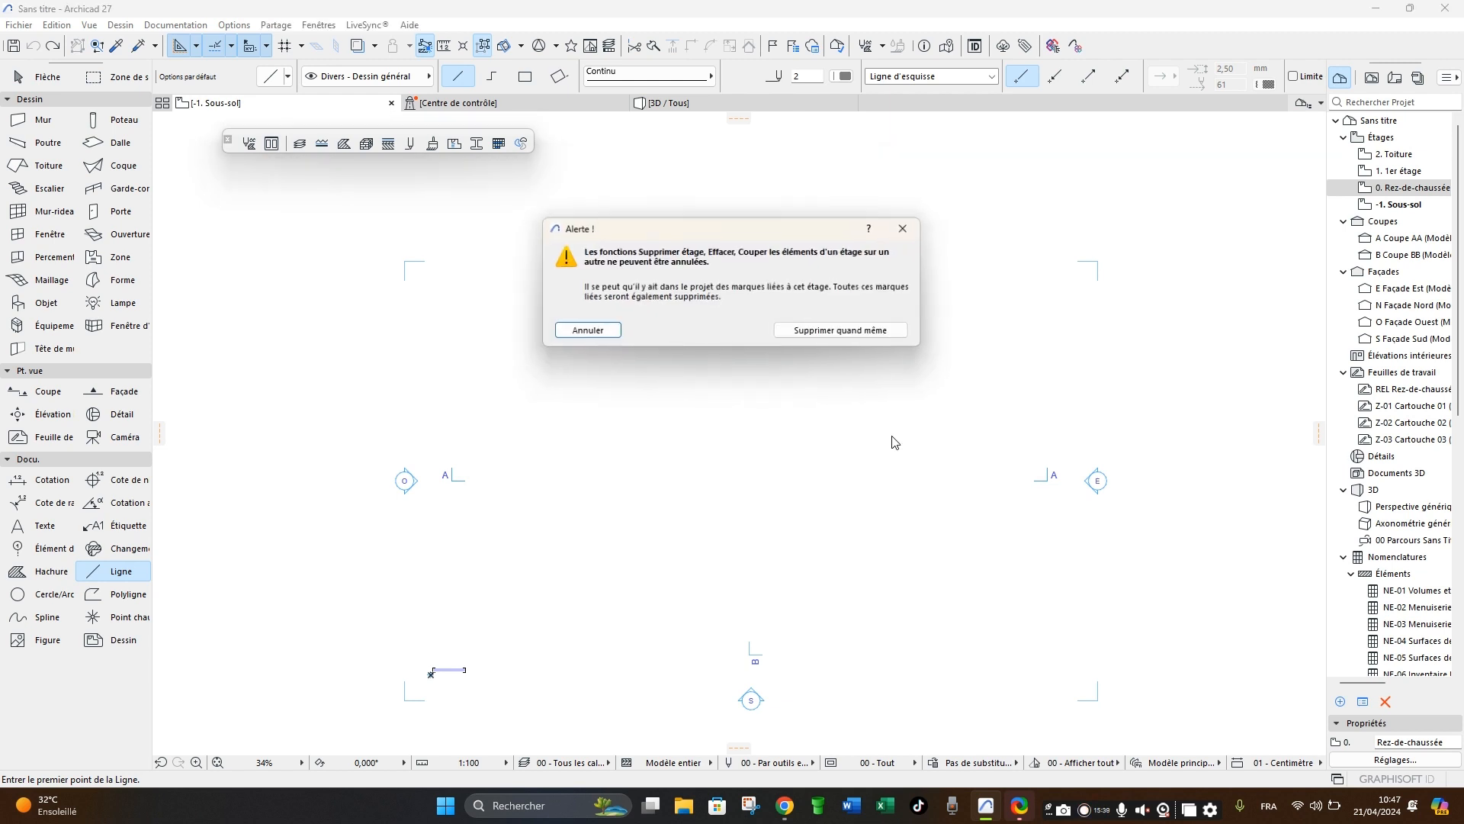
pyautogui.click(843, 335)
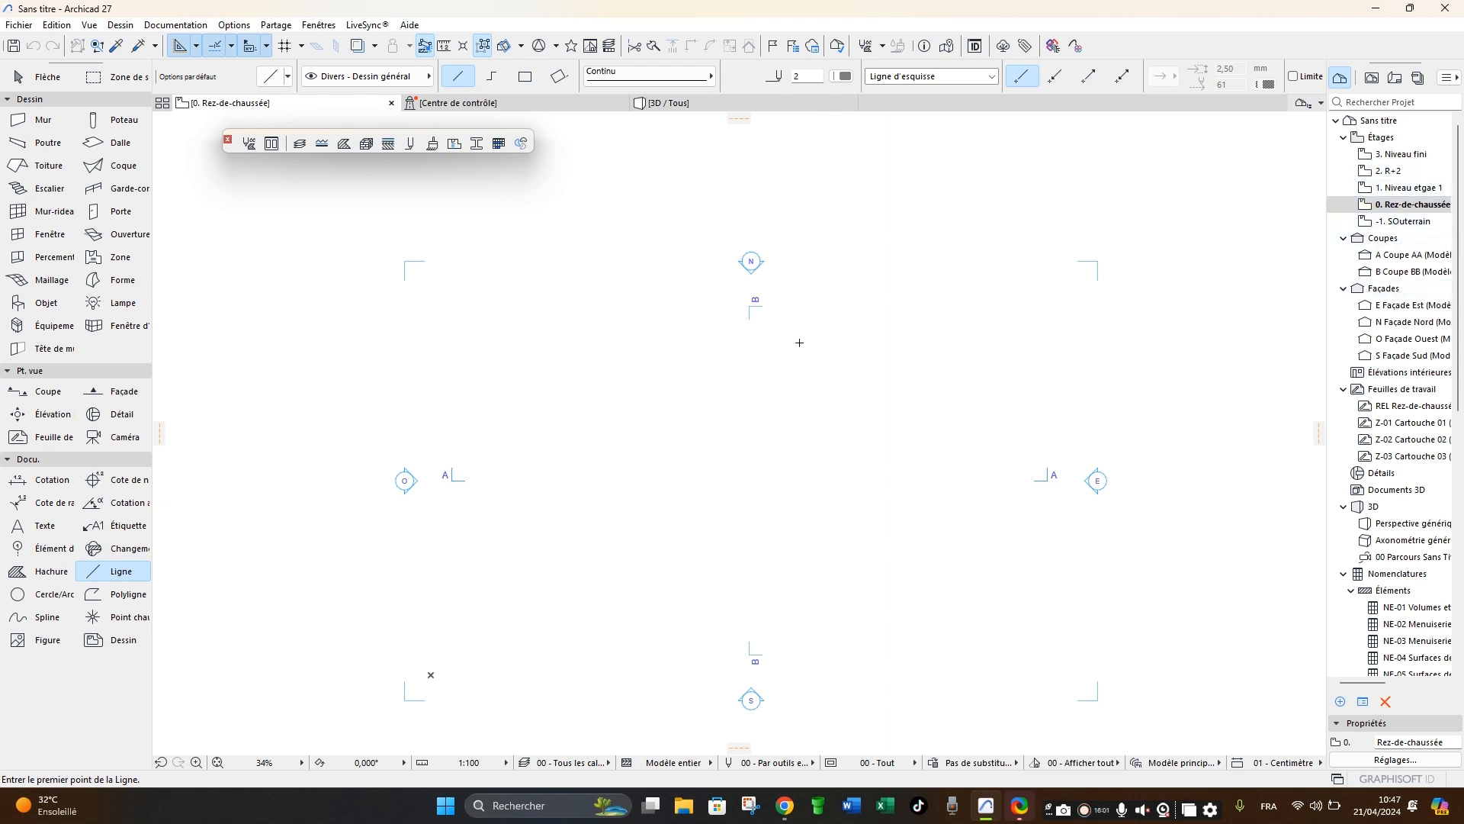
# Draw a diagonal test line in the upper middle of the Rez-de-chaussée plan and undo it.
pyautogui.moveTo(800, 340); pyautogui.dragTo(789, 362, button='middle')
pyautogui.click(727, 421)
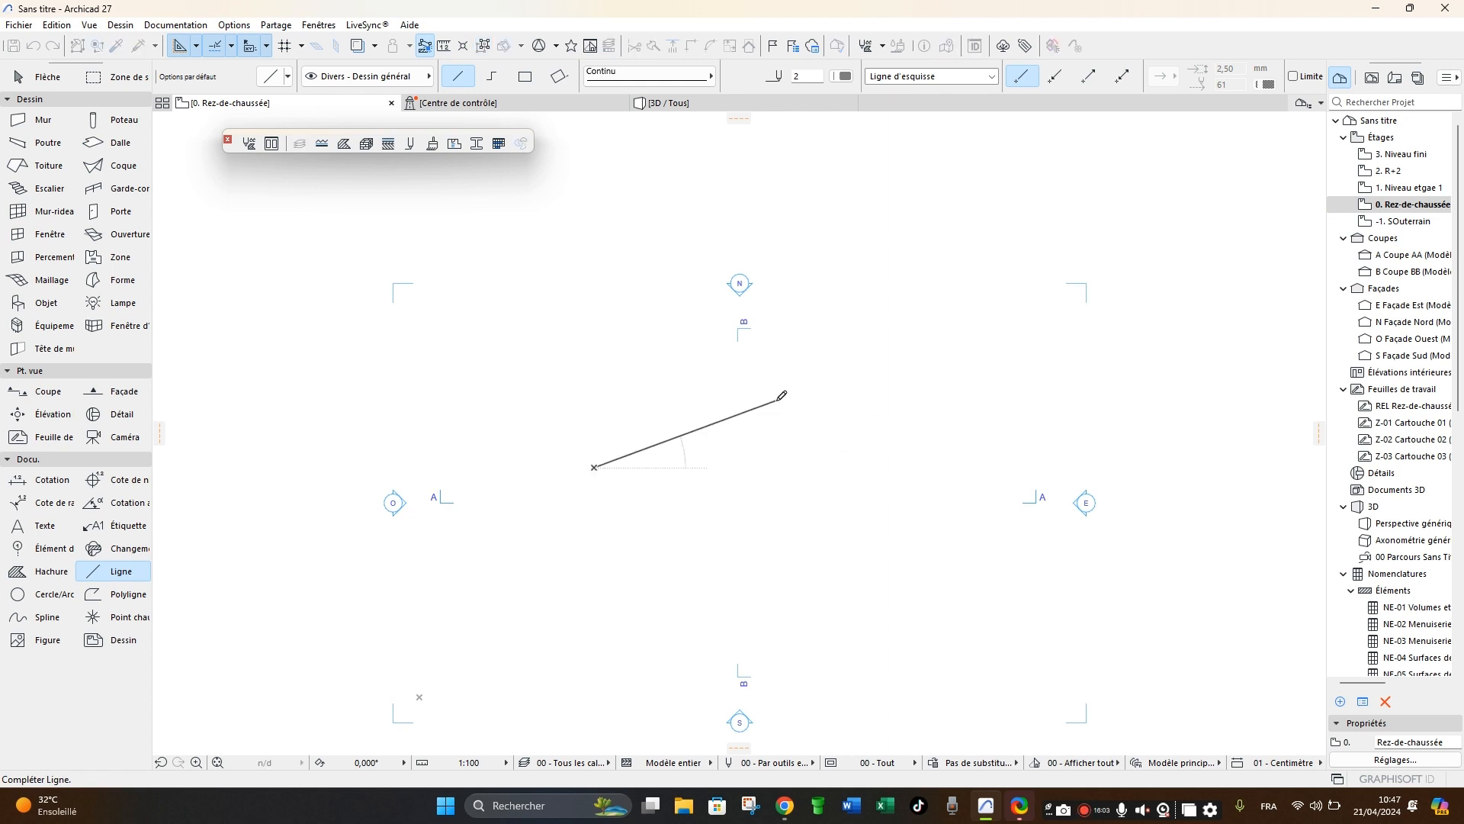
pyautogui.click(778, 400)
pyautogui.click(33, 45)
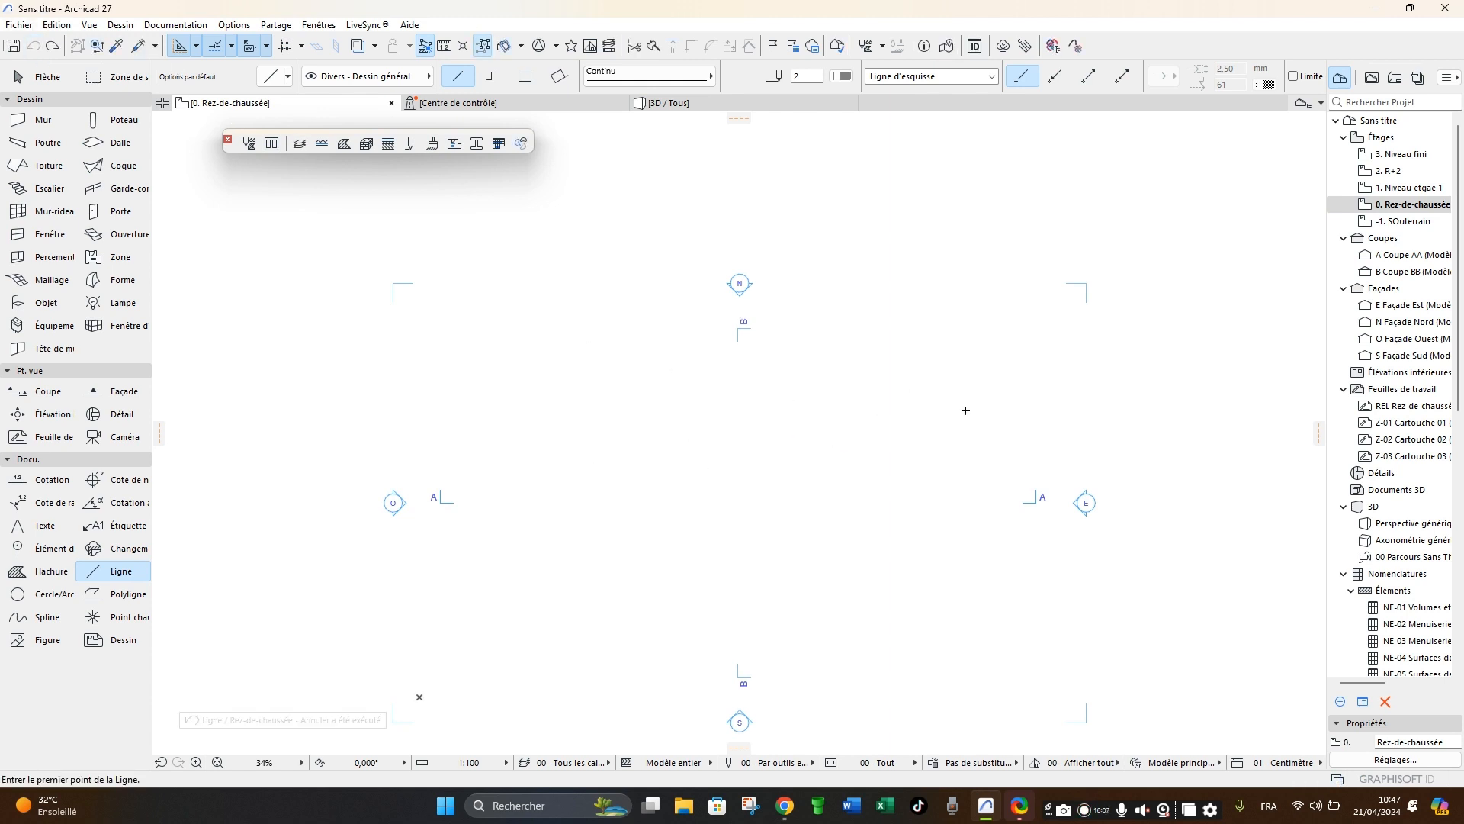
# Make storey 3, Niveau fini, the active plan by selecting its row in the storey settings.
pyautogui.click(1381, 759)
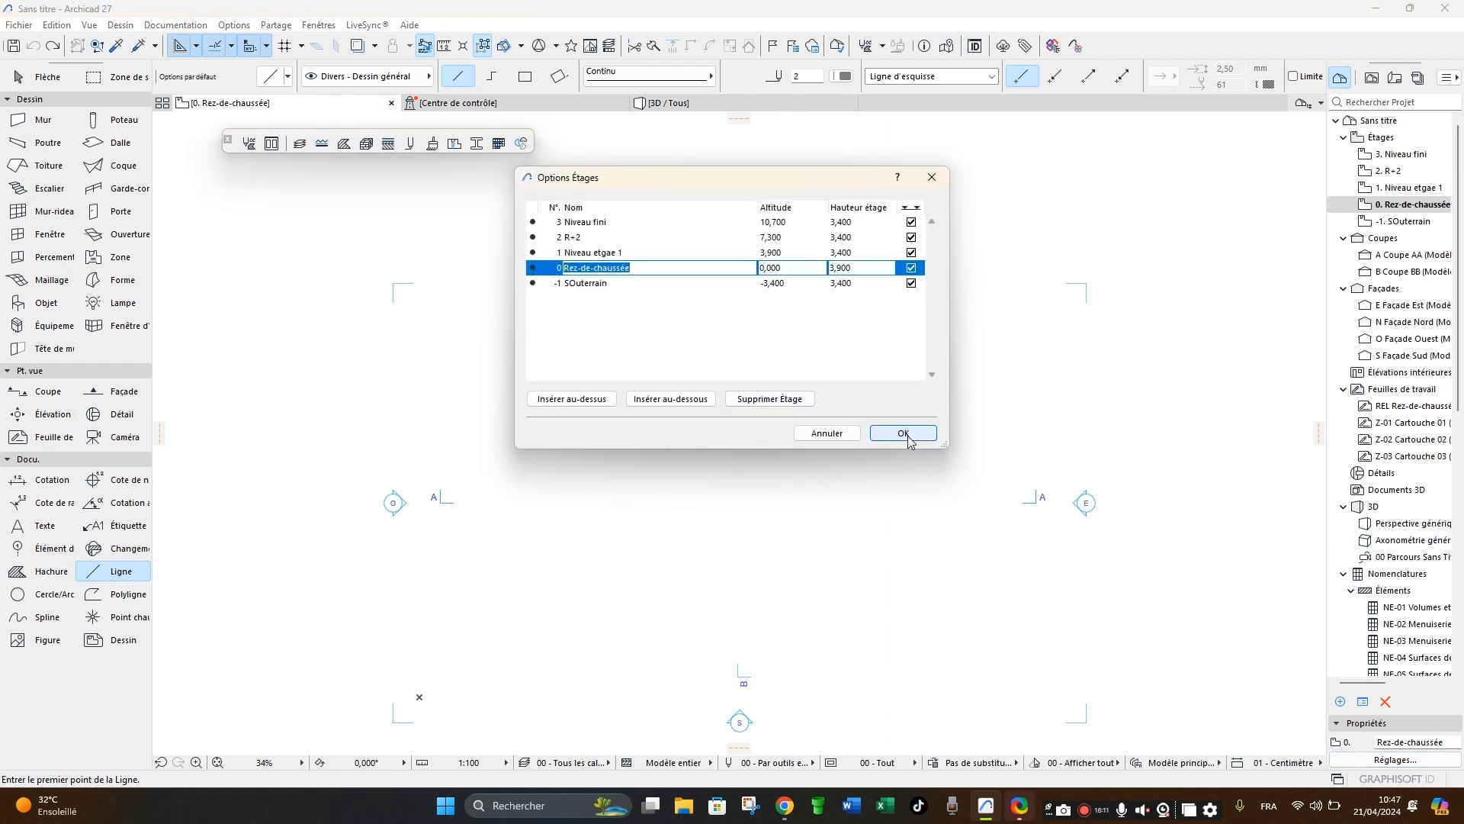
pyautogui.click(635, 224)
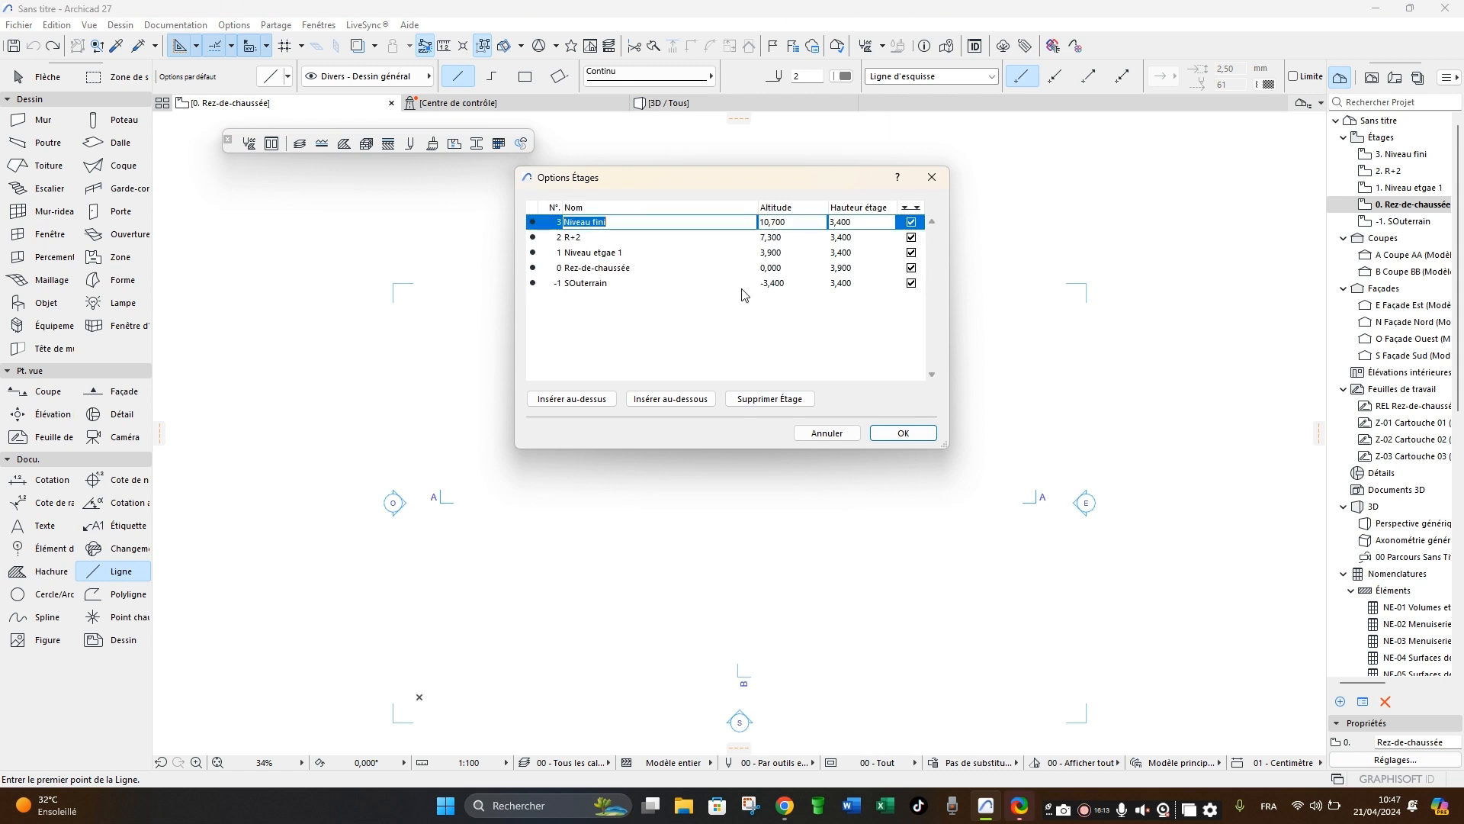
pyautogui.click(892, 432)
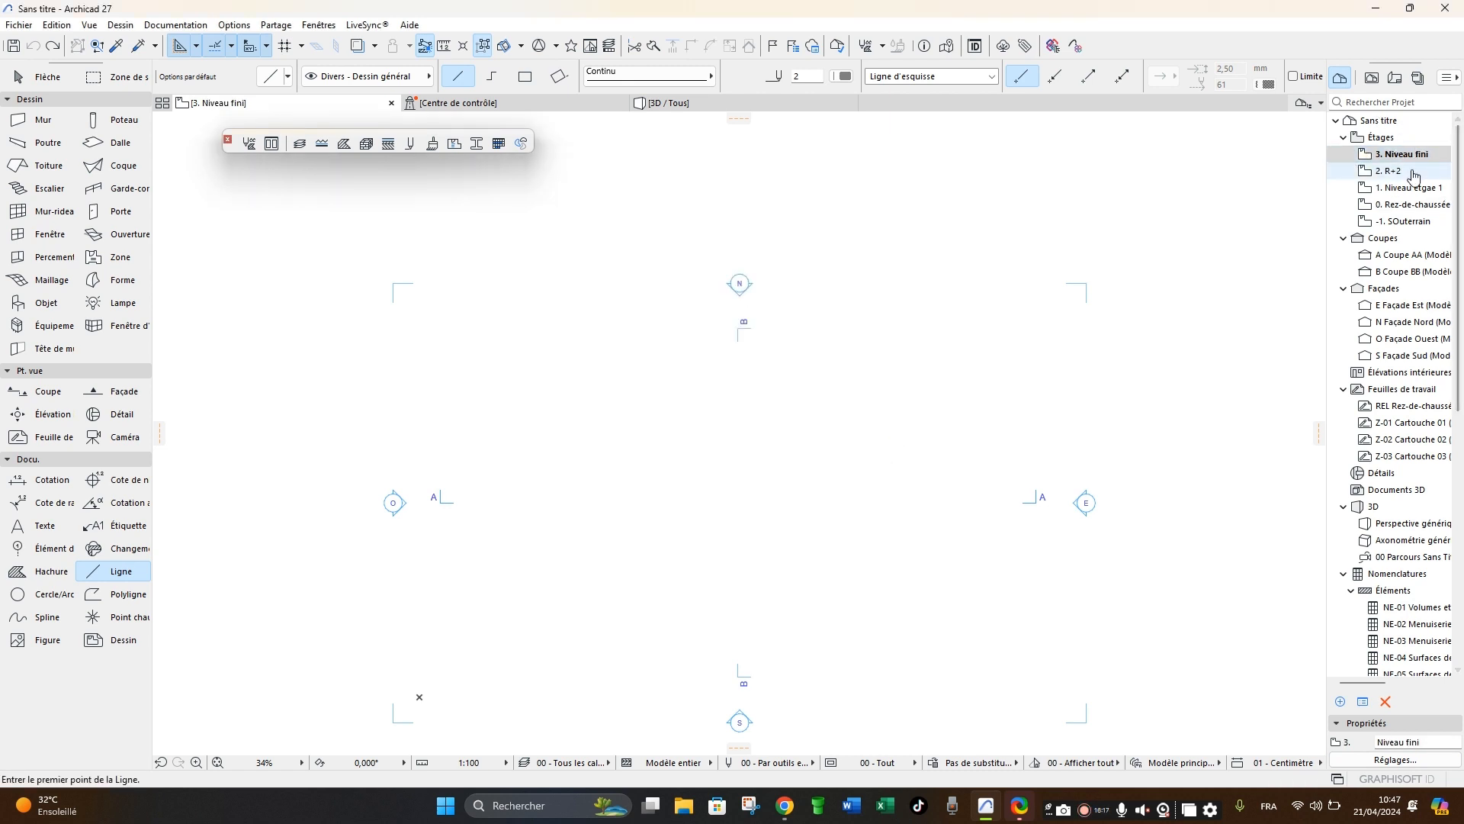
# Draw a diagonal test line across the middle of the Niveau fini plan and undo it.
pyautogui.click(535, 530)
pyautogui.click(768, 430)
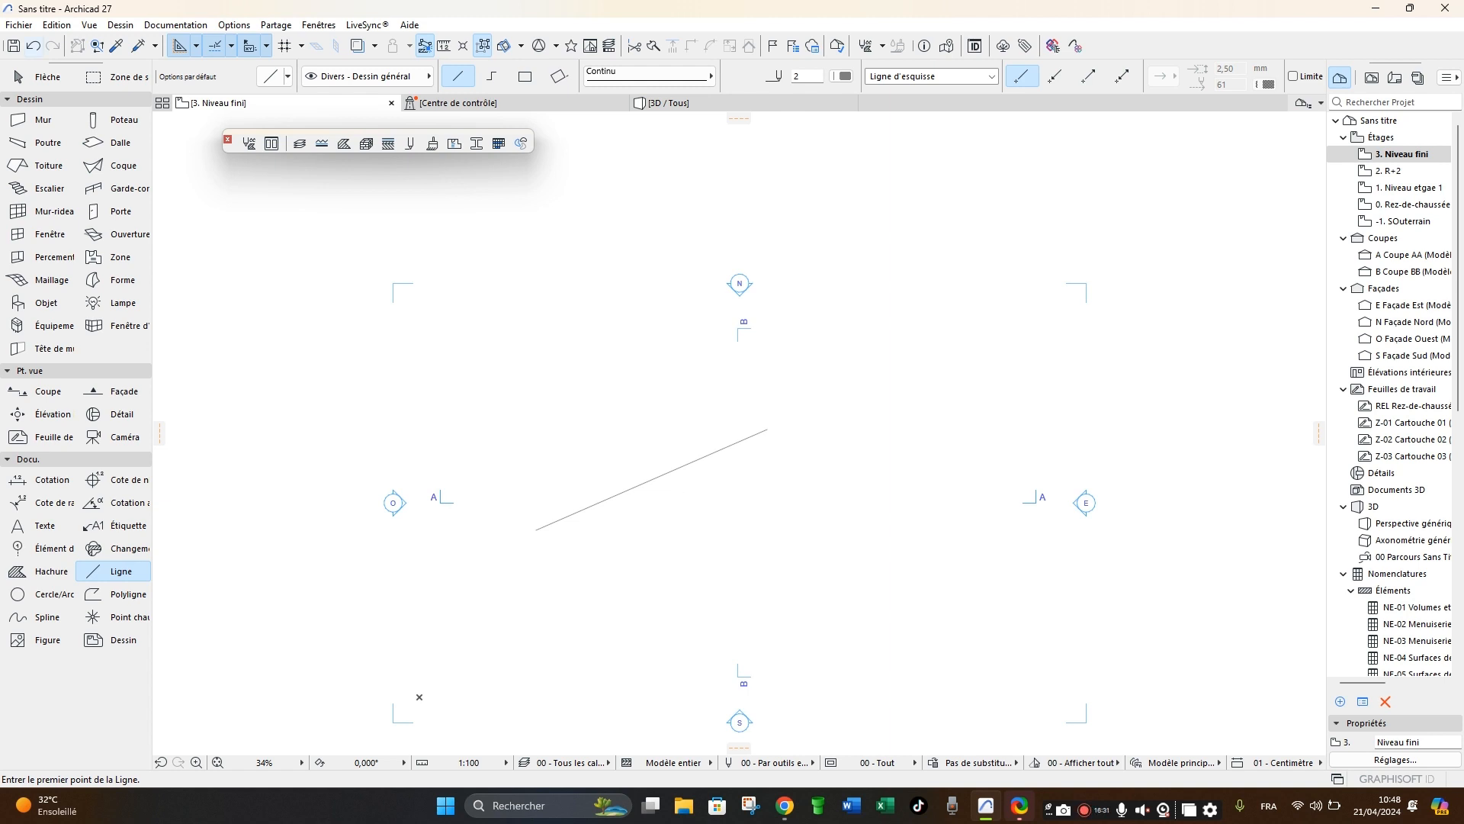
pyautogui.click(33, 45)
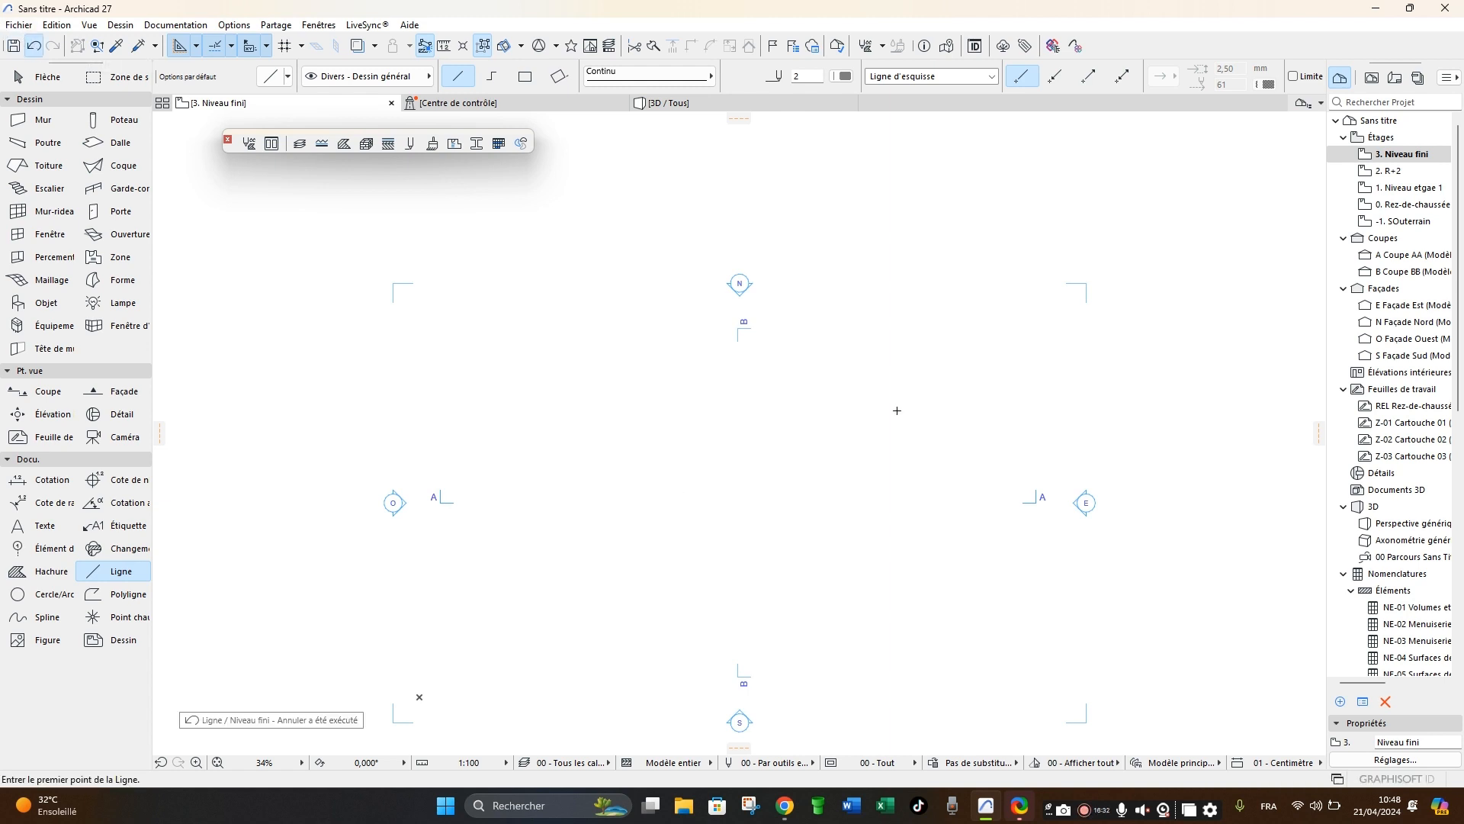
# Return to the Rez-de-chaussée plan and switch from it to R+2 by selecting that row in the storey settings.
pyautogui.click(1413, 206)
pyautogui.doubleClick(1413, 207)
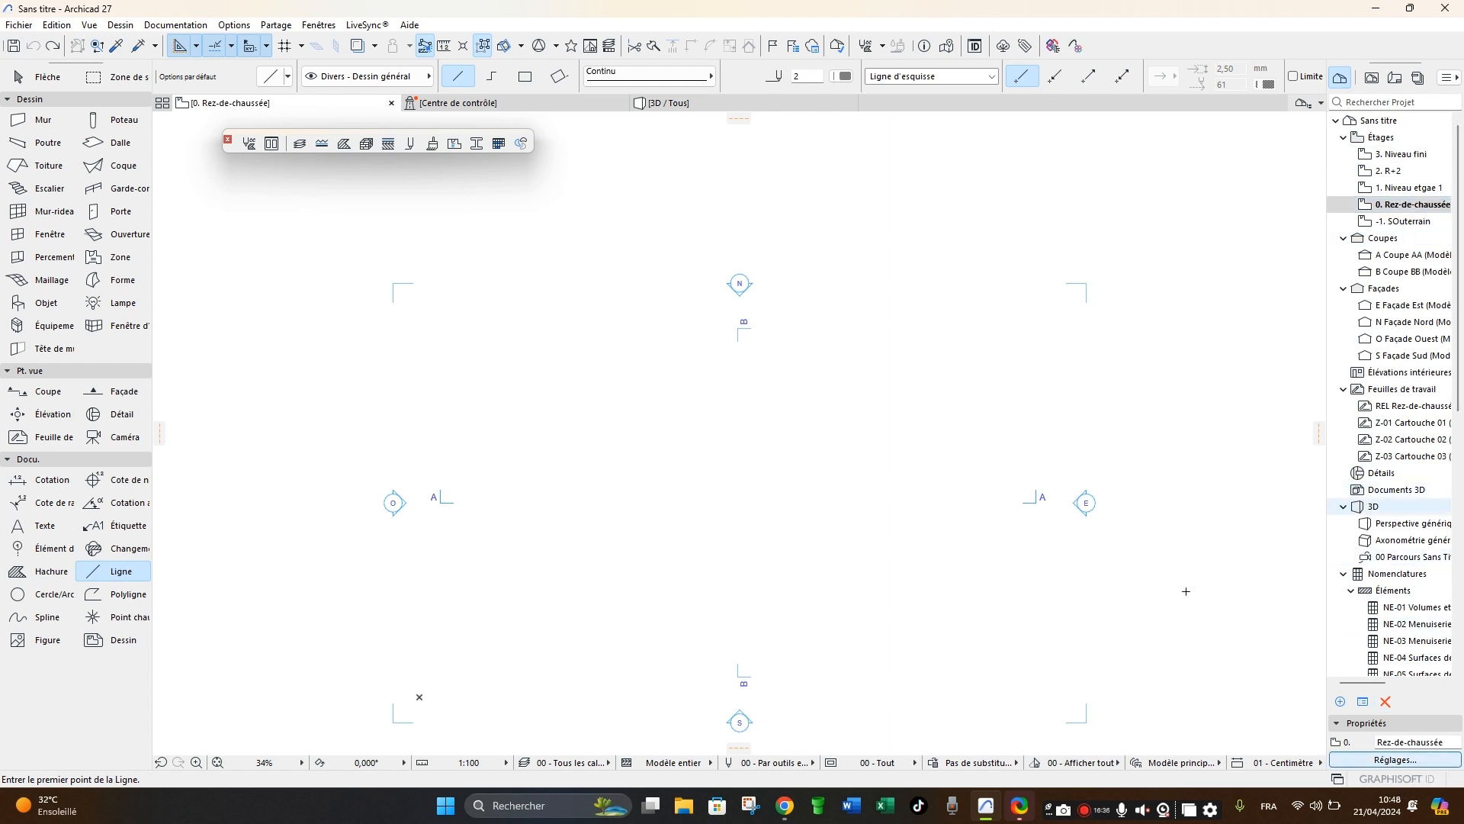
pyautogui.click(1386, 759)
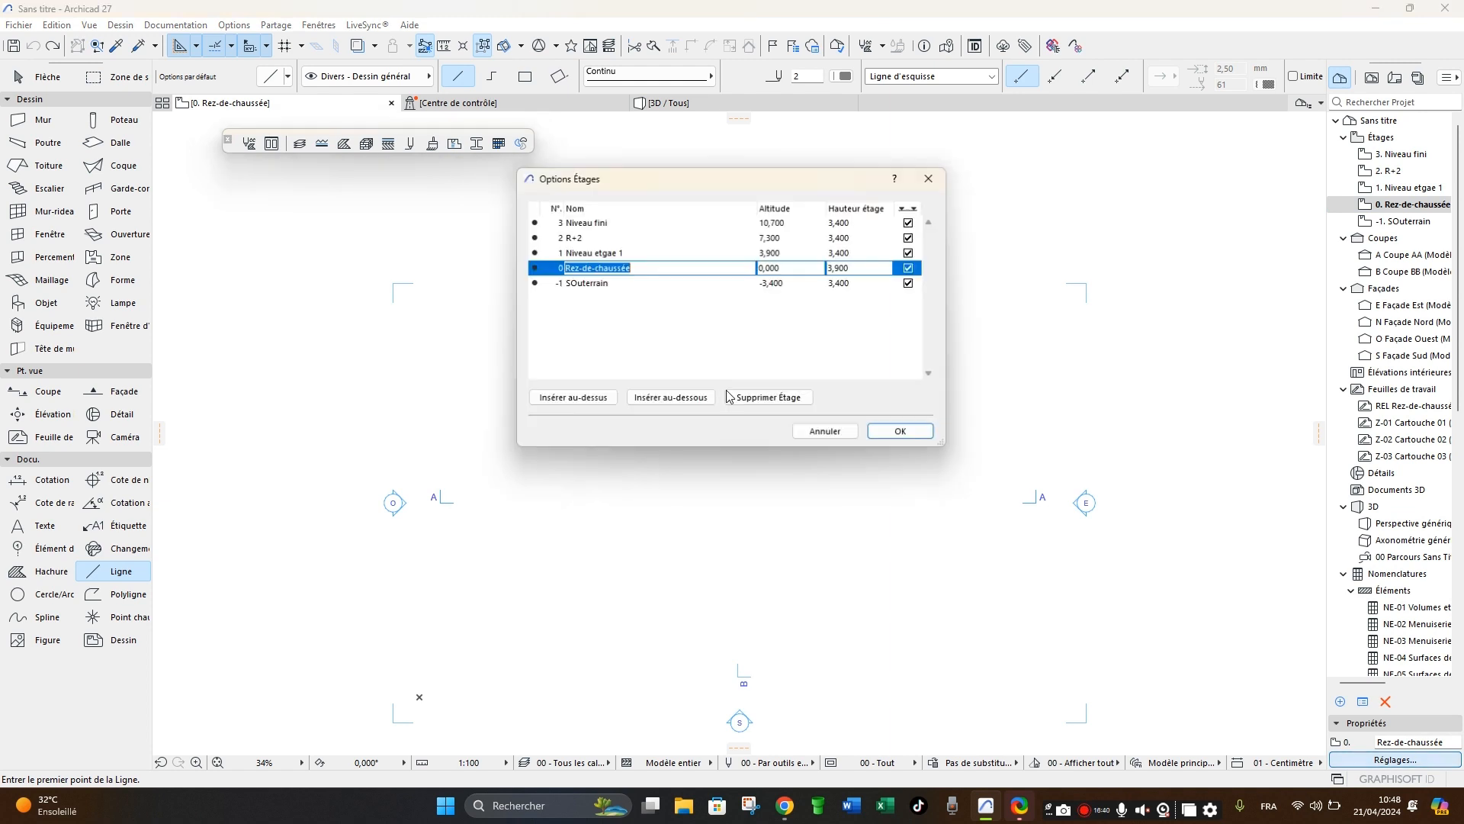
pyautogui.click(623, 237)
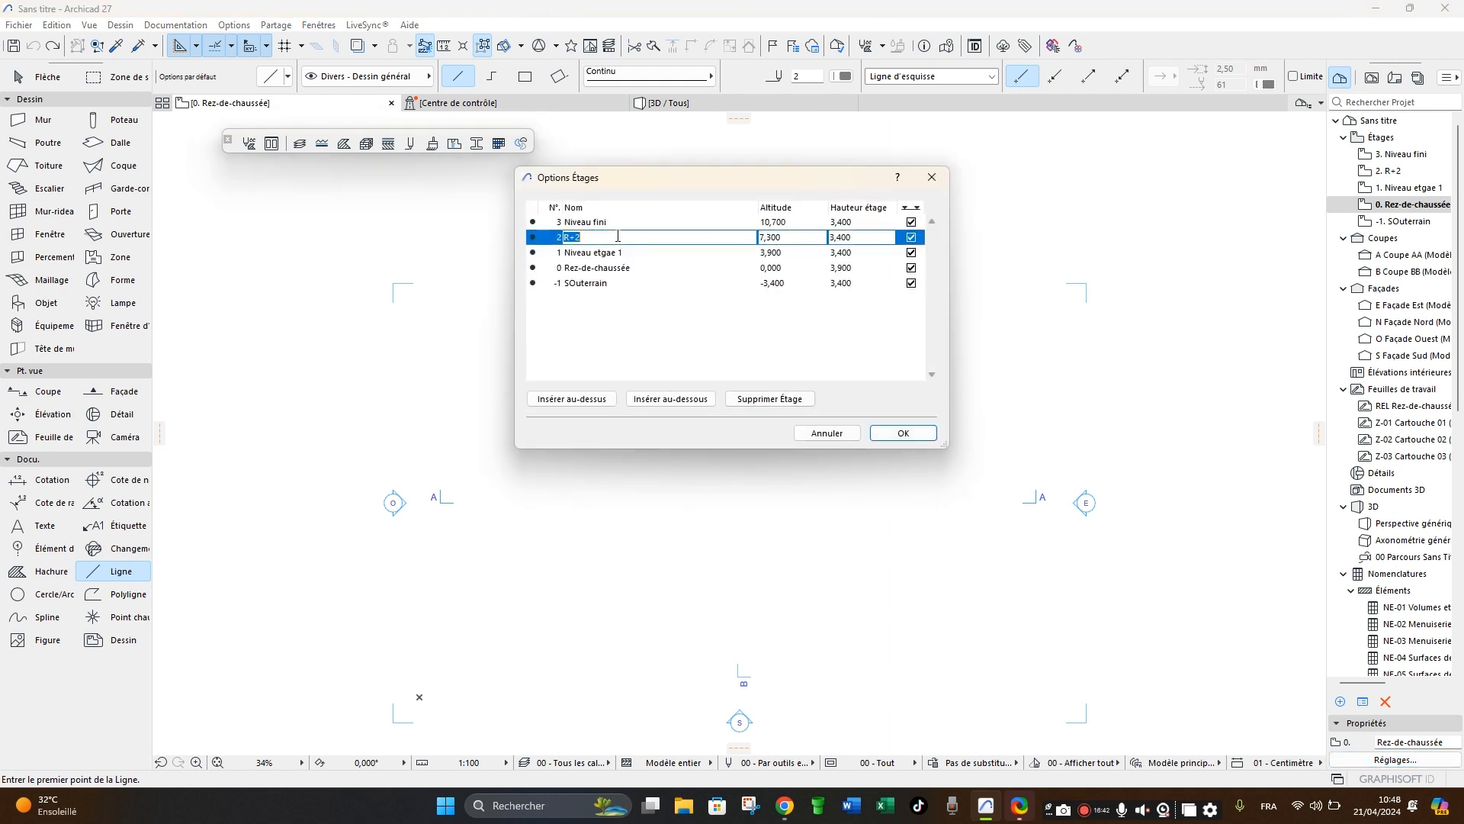
pyautogui.click(900, 432)
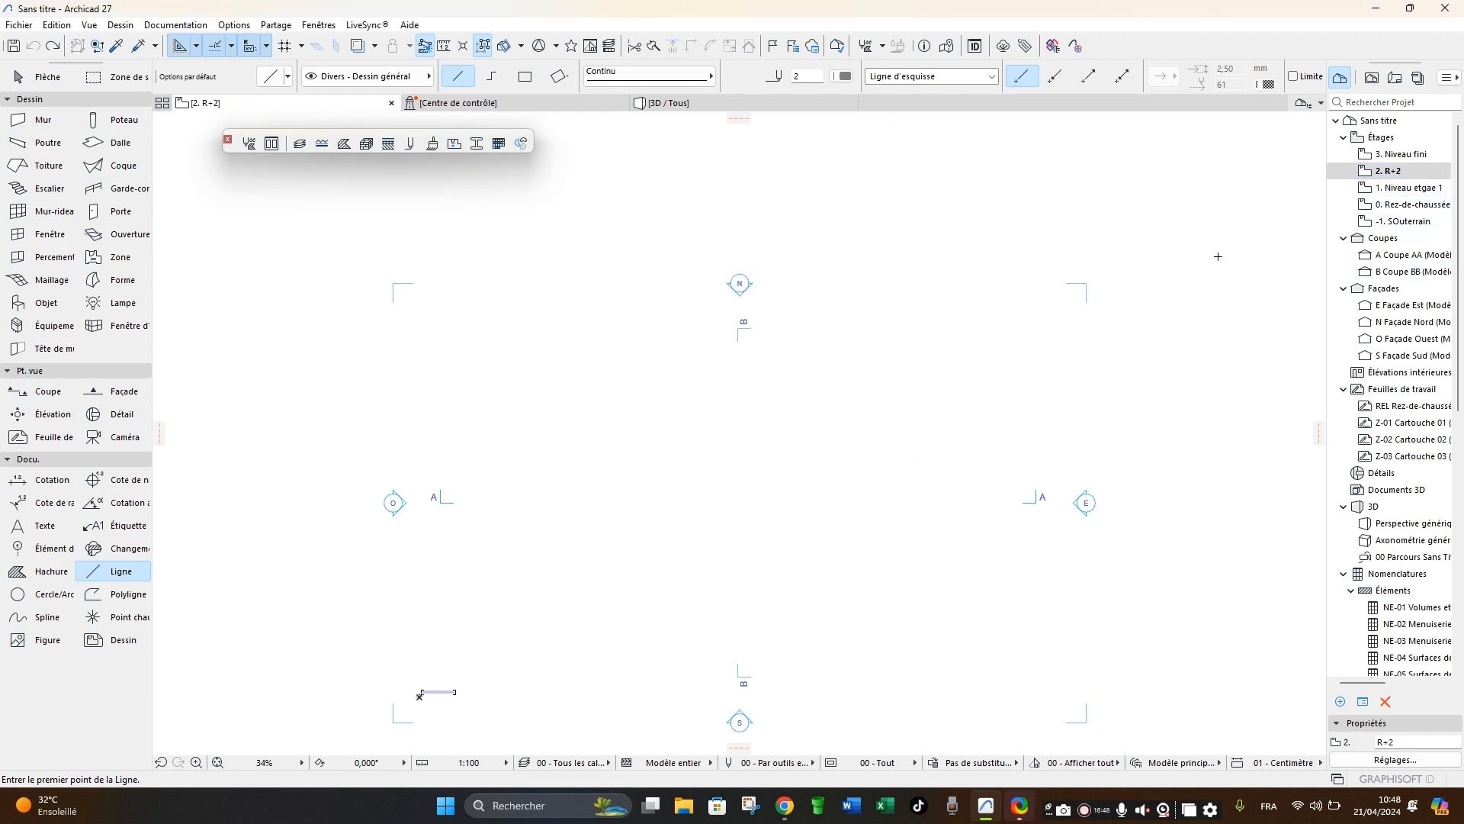
# Reopen the Rez-de-chaussée plan with all elevation and section markers centred in view.
pyautogui.click(1404, 205)
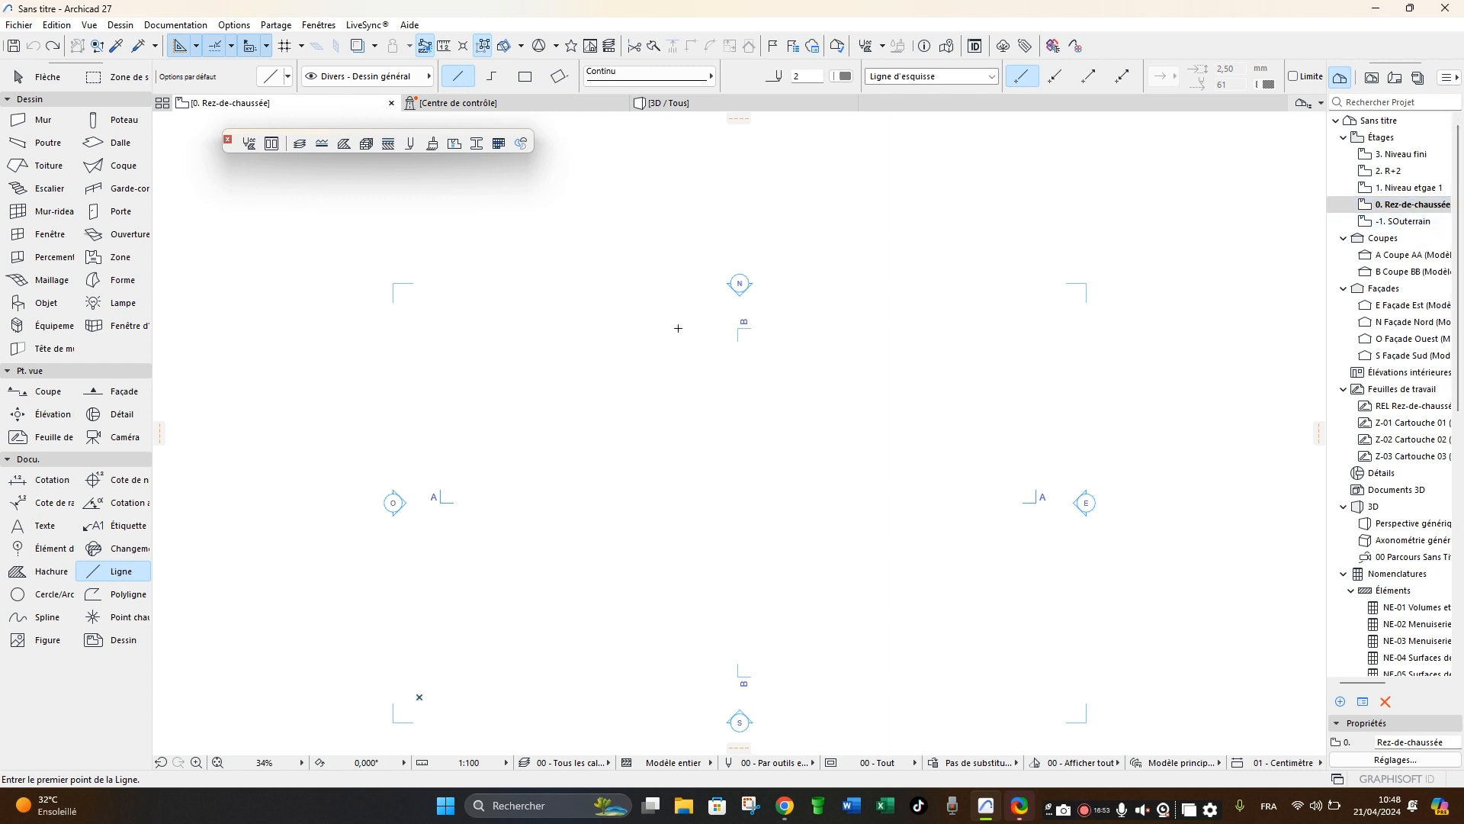
pyautogui.moveTo(686, 383); pyautogui.dragTo(714, 403, button='middle')
pyautogui.scroll(-2, 721, 382)
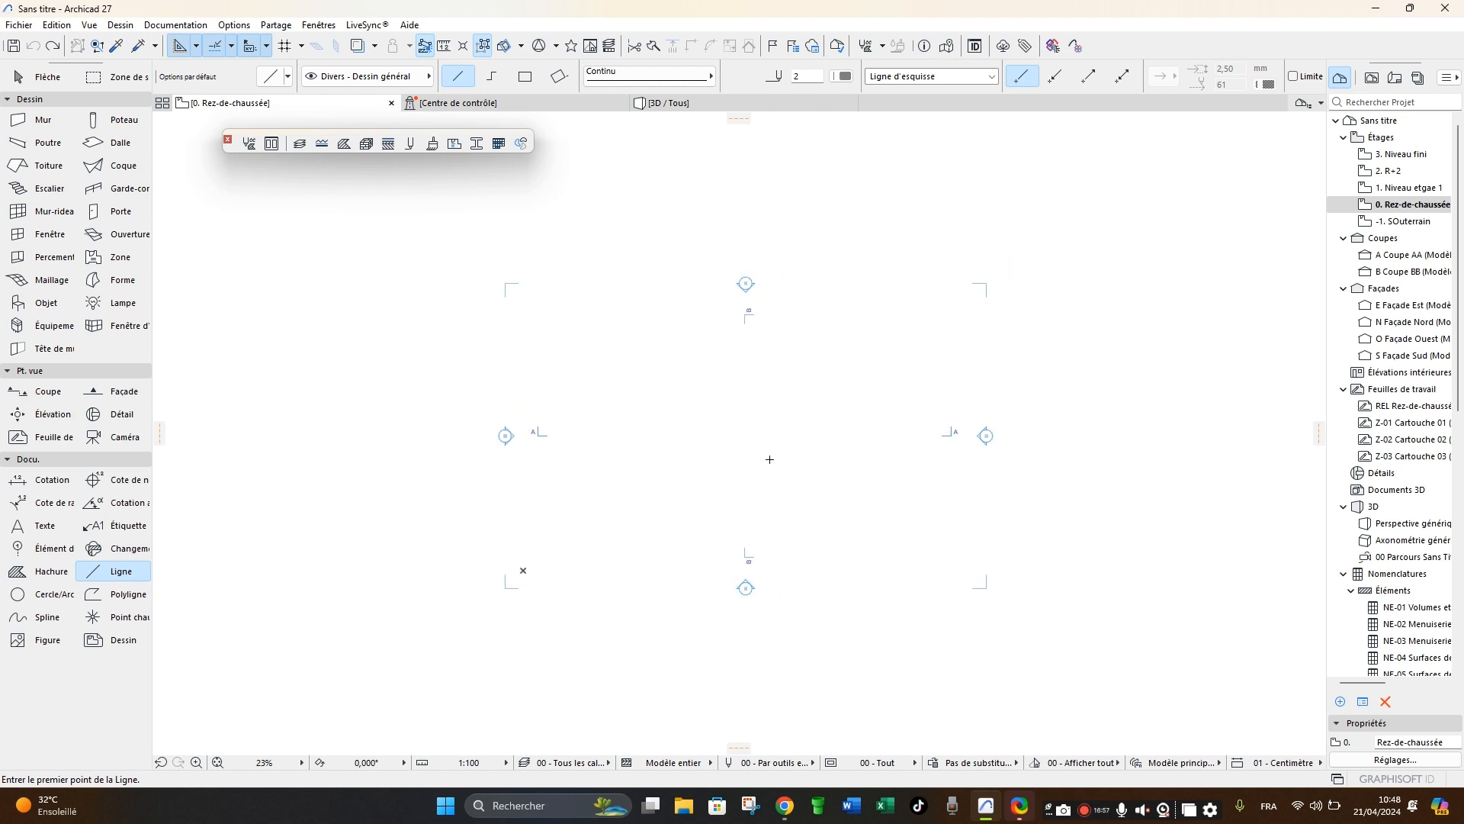
pyautogui.moveTo(759, 456); pyautogui.dragTo(739, 458, button='middle')
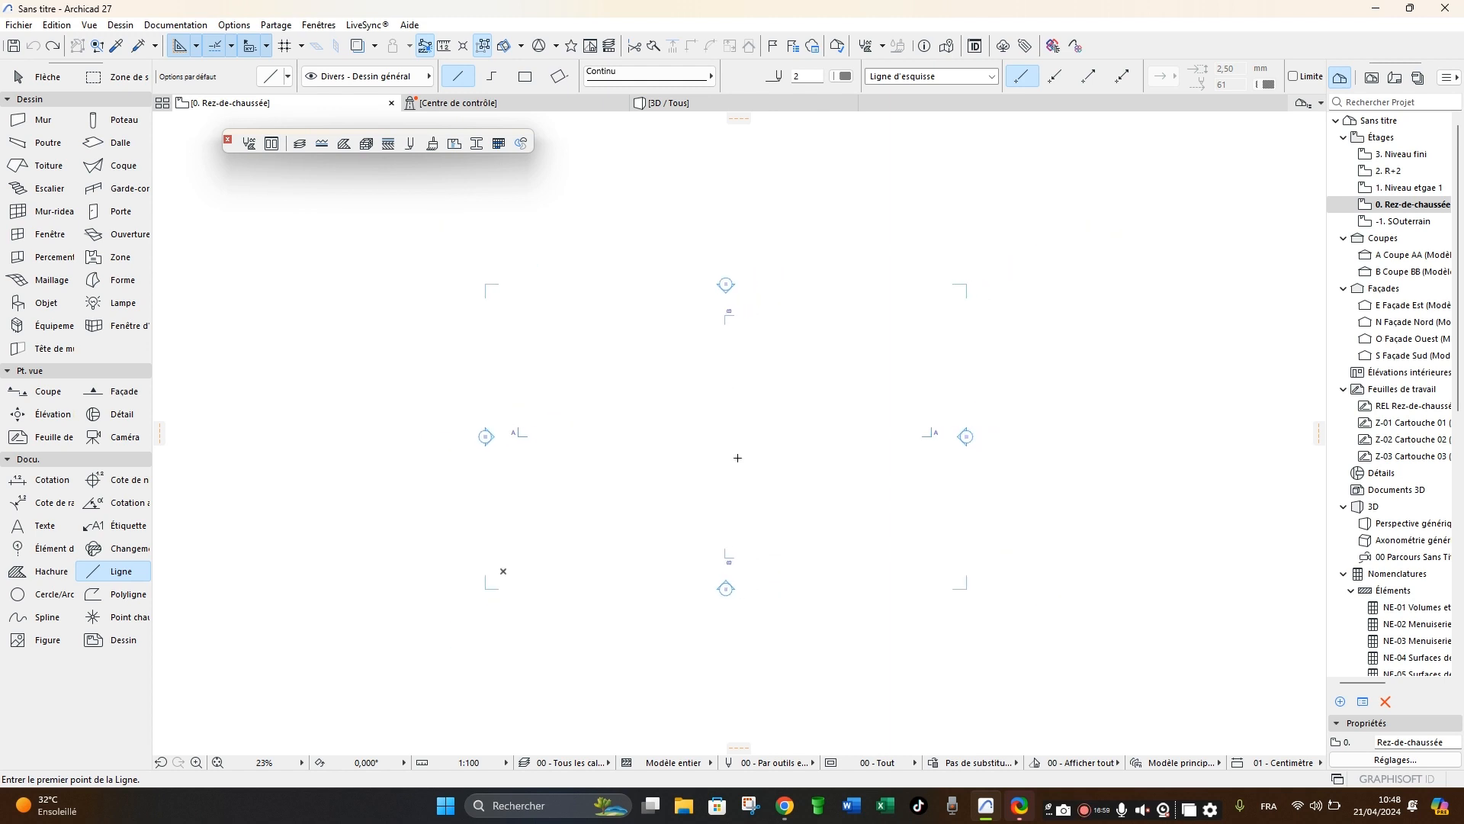